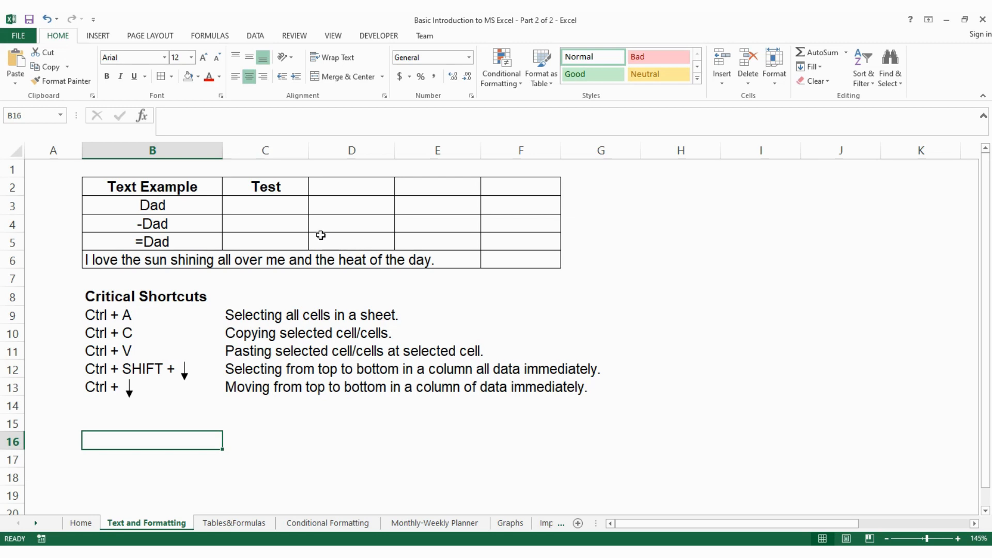
Enter Dad in cell C3 under the Test heading and remove its bold formatting
left_click_drag(182, 188, 176, 237)
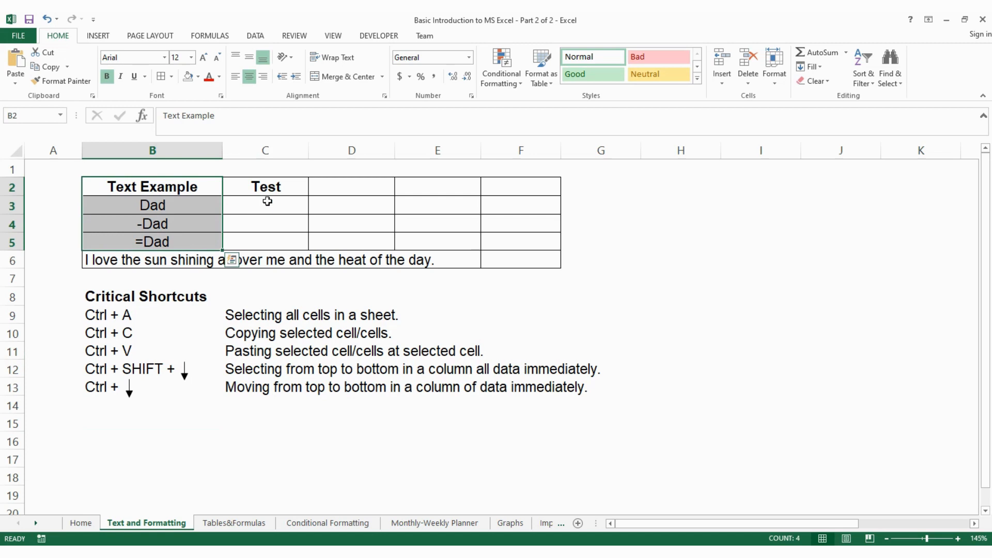
left_click_drag(287, 192, 284, 236)
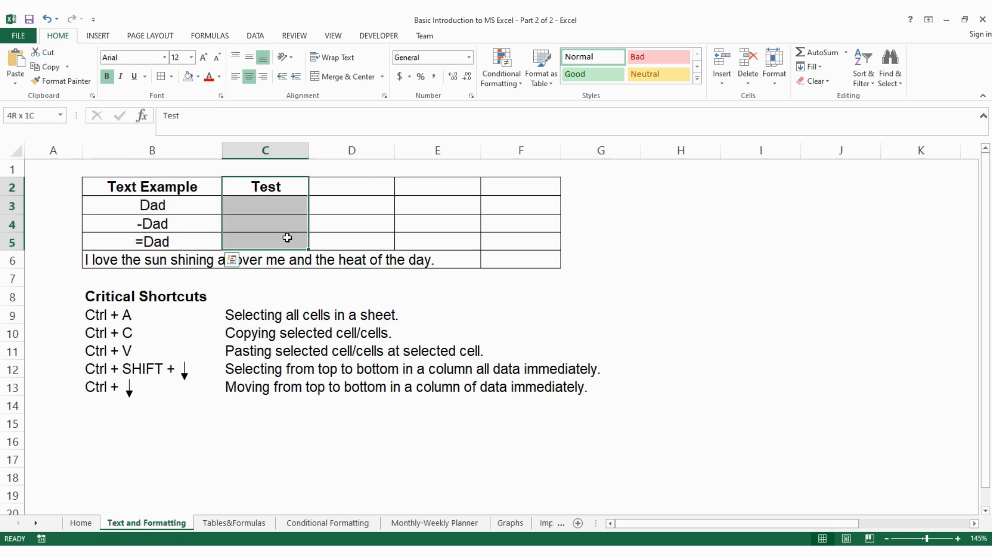
left_click(283, 206)
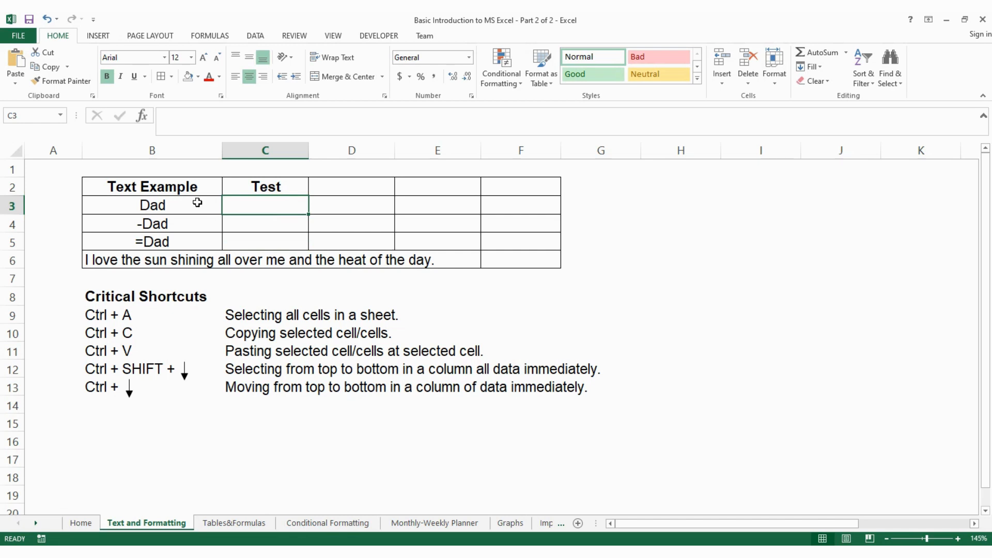
type("Tex")
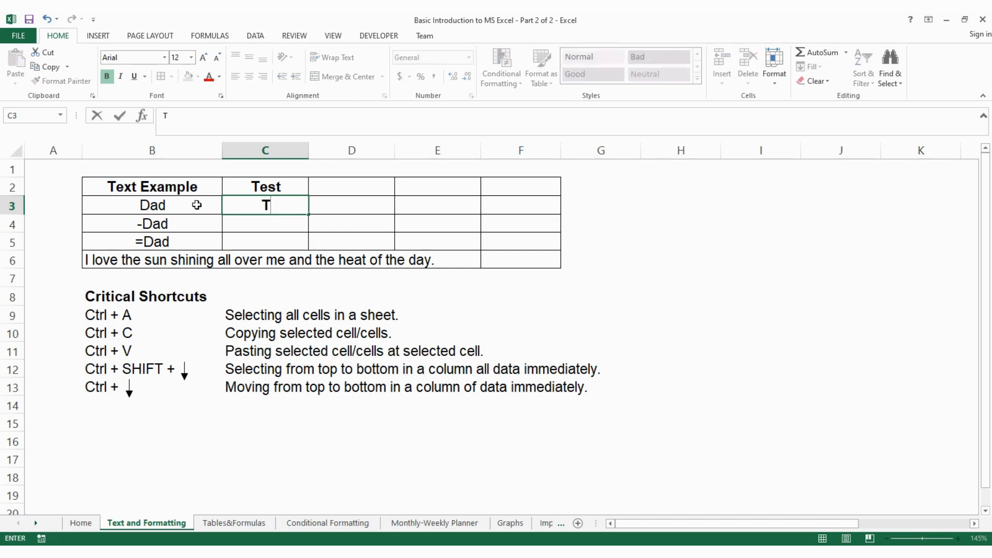
key("BackSpace")
key("BackSpace")
key("BackSpace")
type("Dad")
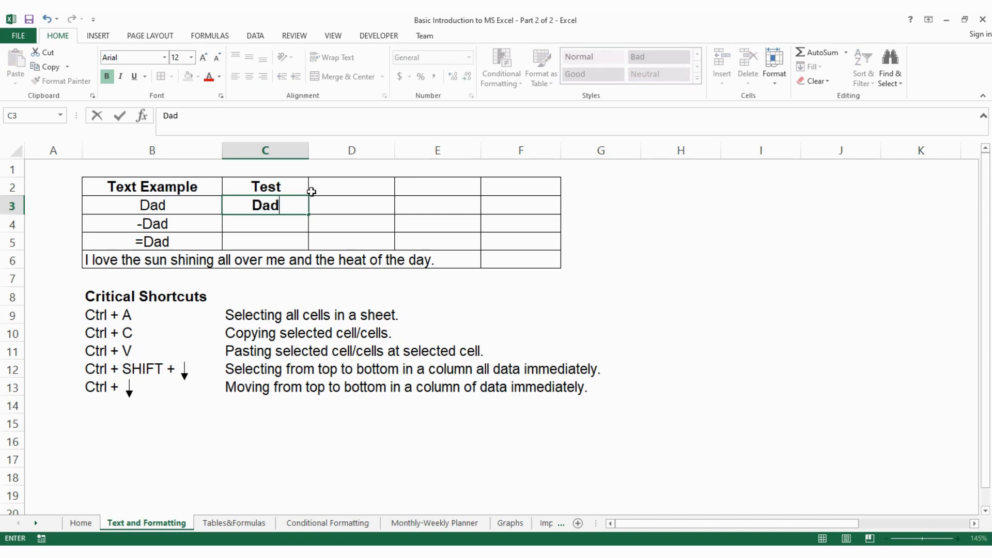
left_click(319, 239)
left_click(294, 205)
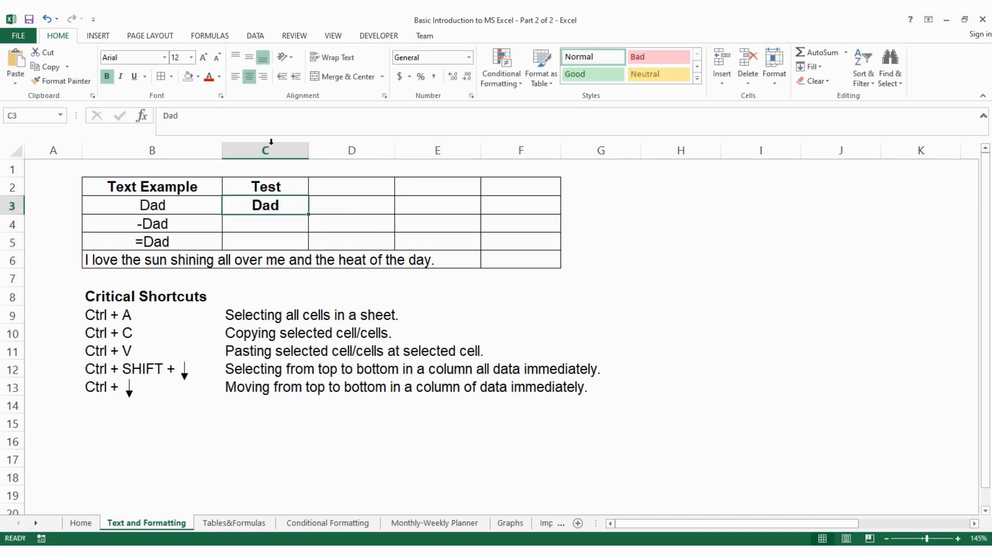
left_click(106, 76)
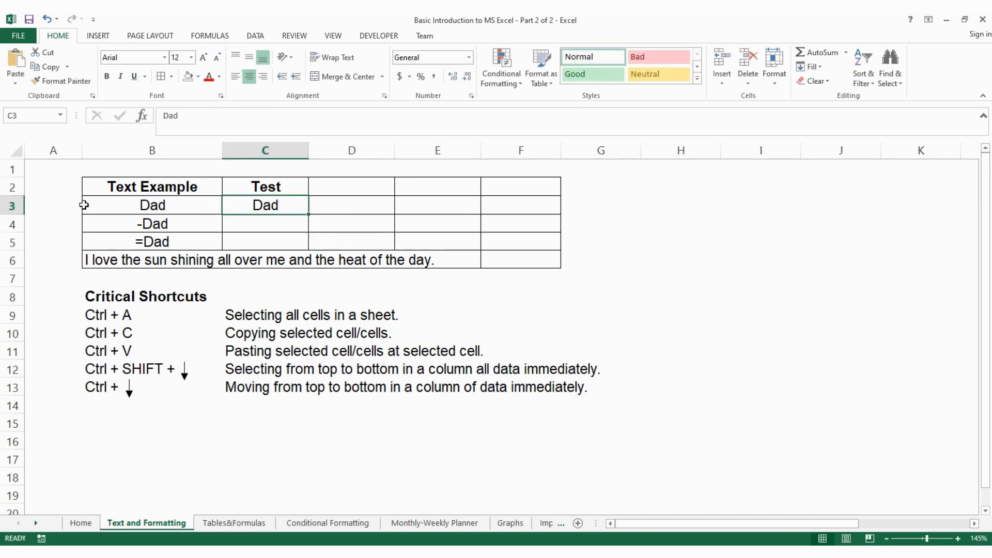
left_click_drag(129, 206, 264, 204)
Enter -Dad in cell C4 as literal text by prefixing it with an apostrophe
left_click(251, 232)
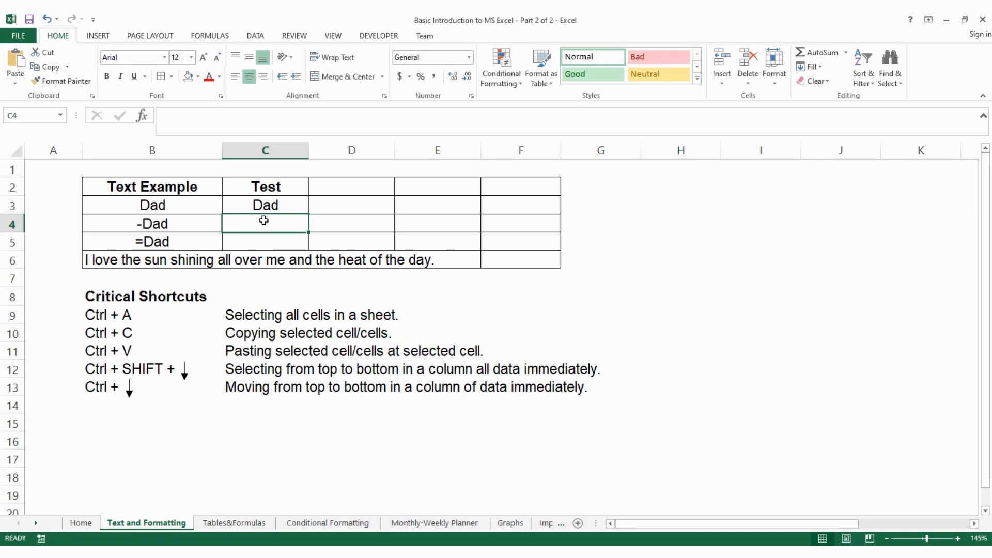
type("-")
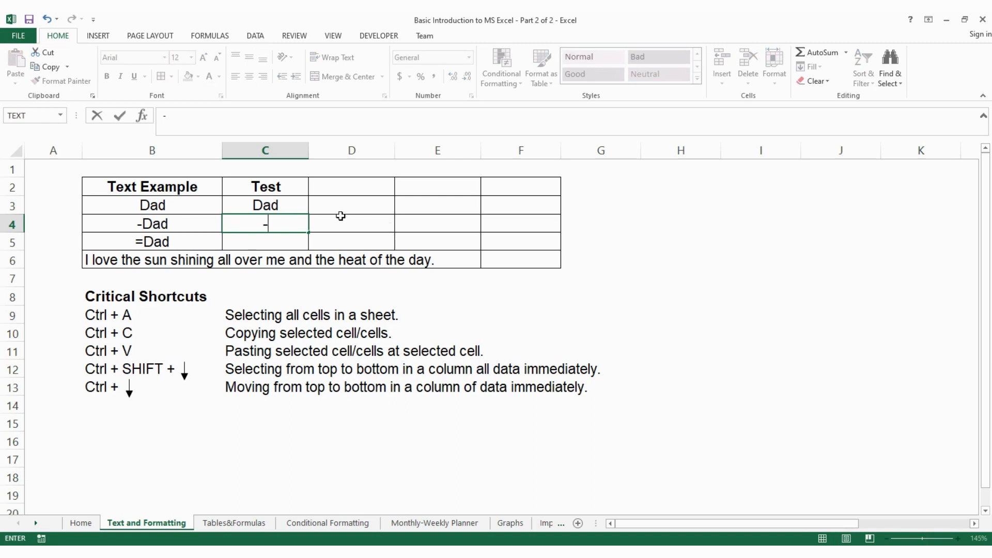
type("Da")
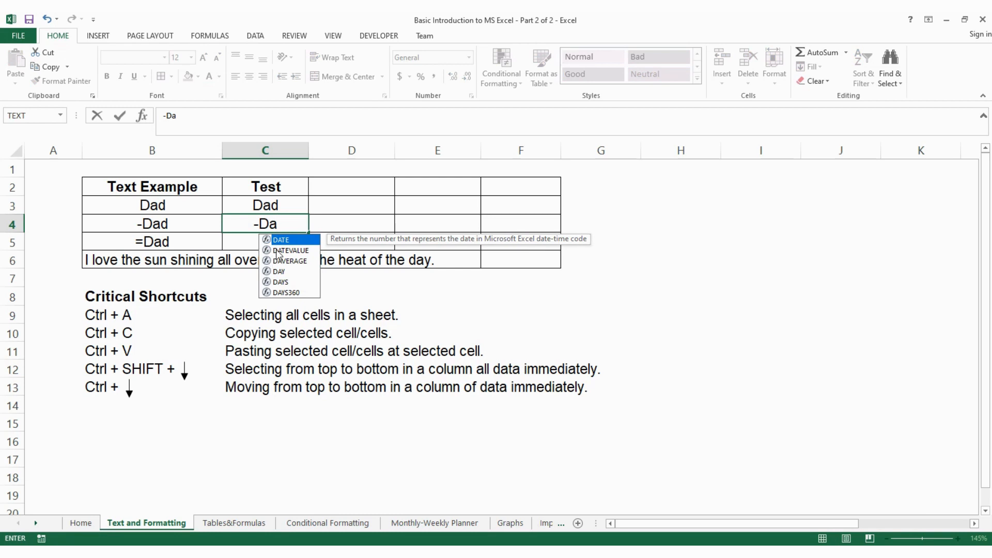
left_click(301, 225)
left_click_drag(302, 225, 232, 225)
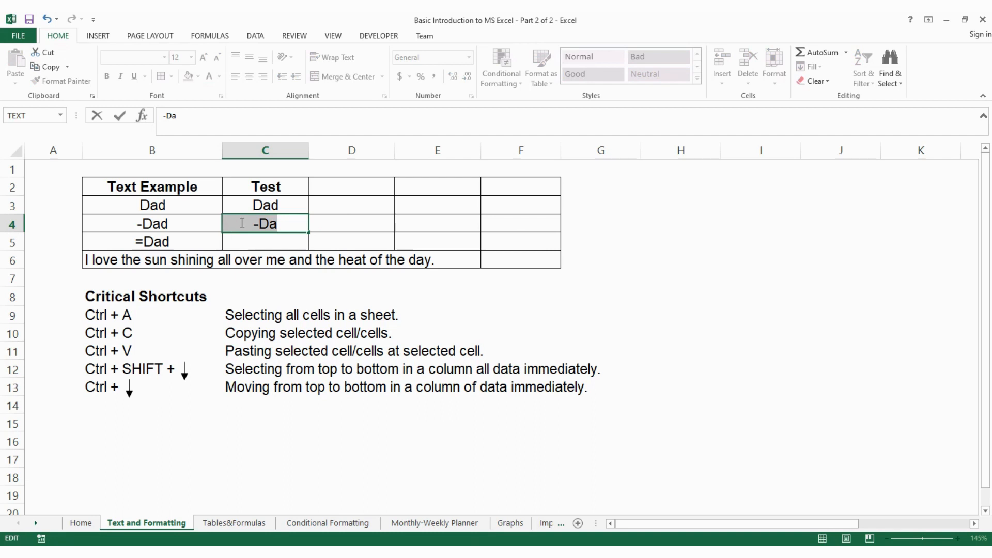
type("'")
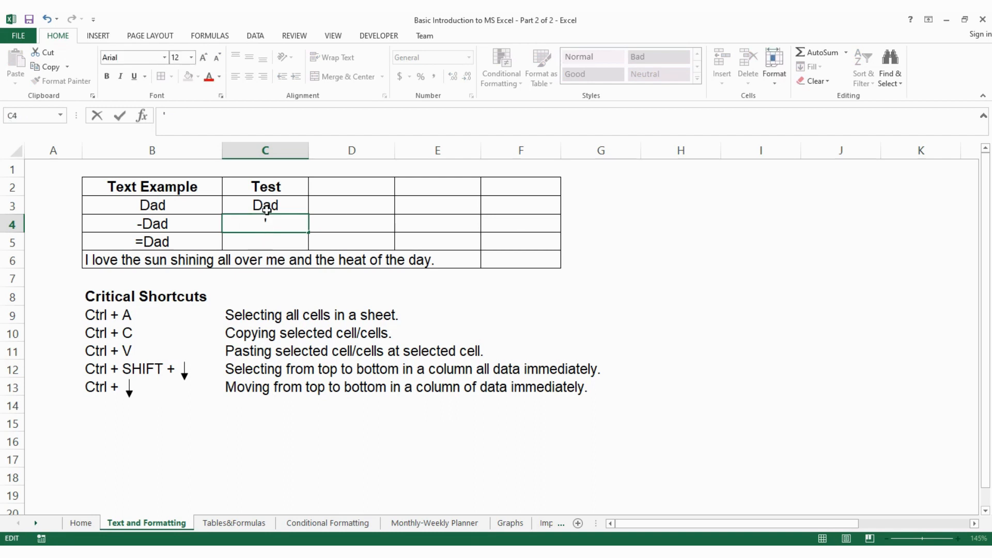
type("-Dad")
key("Return")
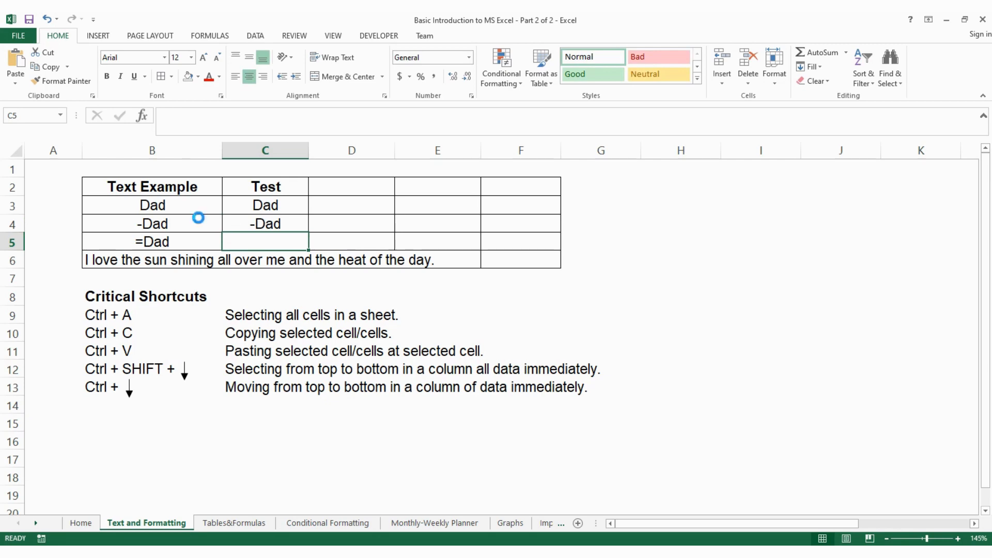
Inspect the leading apostrophe in the stored entry of cell C4 in edit mode
scroll(199, 217, "up", 3, "ctrl")
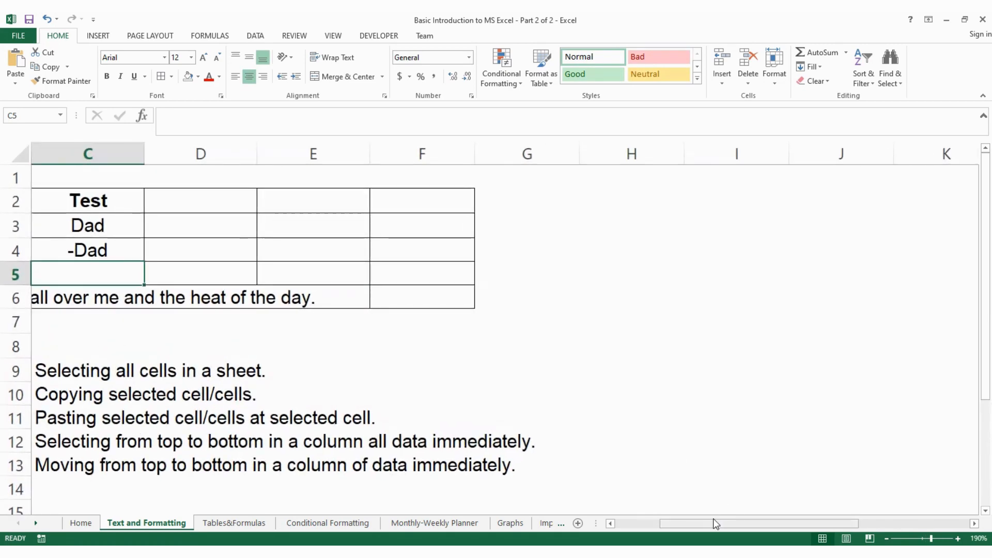
left_click_drag(715, 523, 669, 523)
double_click(343, 248)
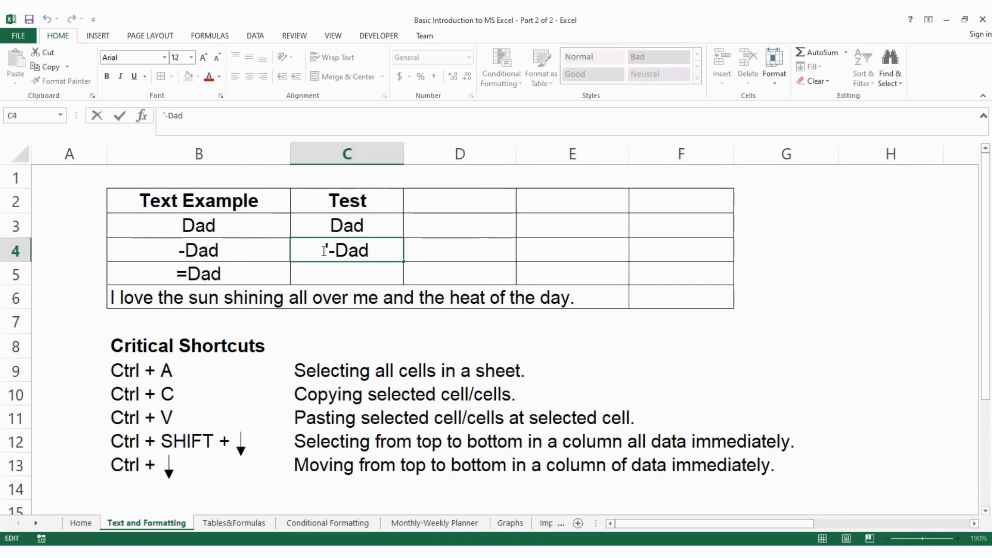
left_click_drag(327, 250, 293, 250)
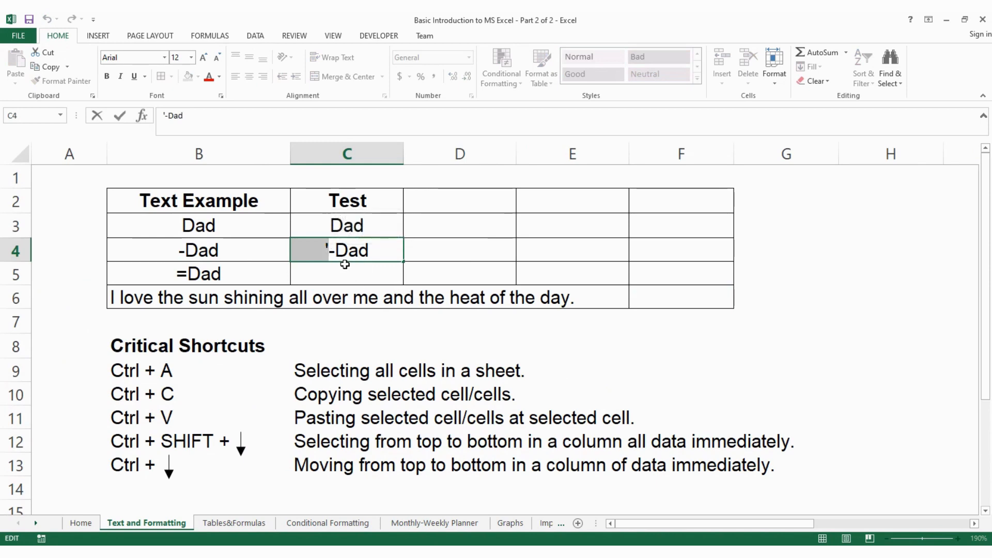
key("Escape")
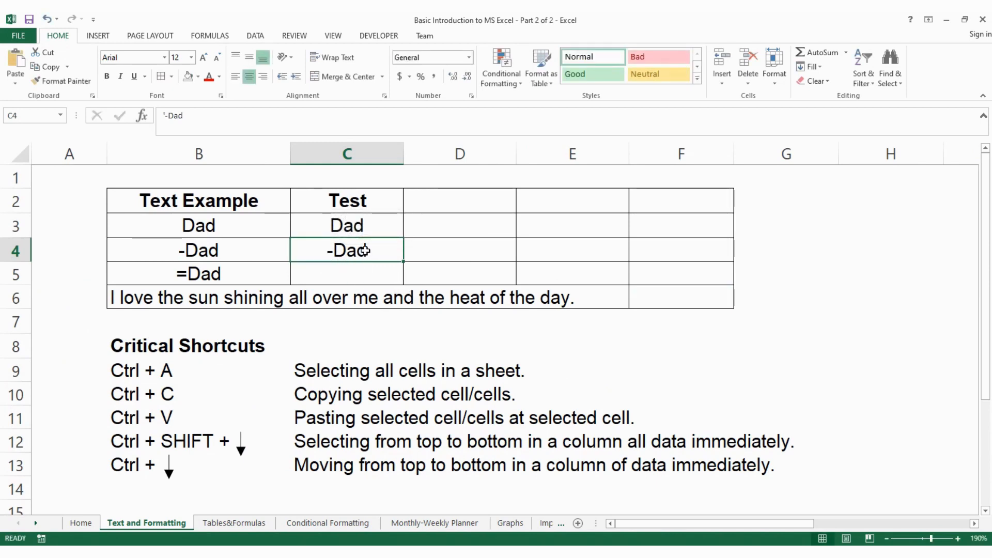
scroll(370, 267, "down", 1, "ctrl")
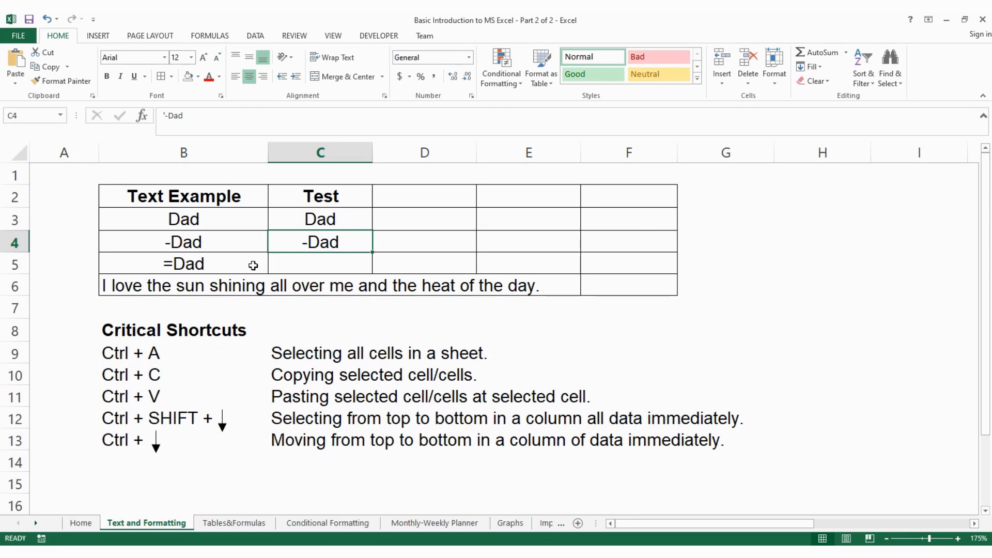
Try entering =dad in cell C5 without an apostrophe, and erase the entry
left_click(211, 267)
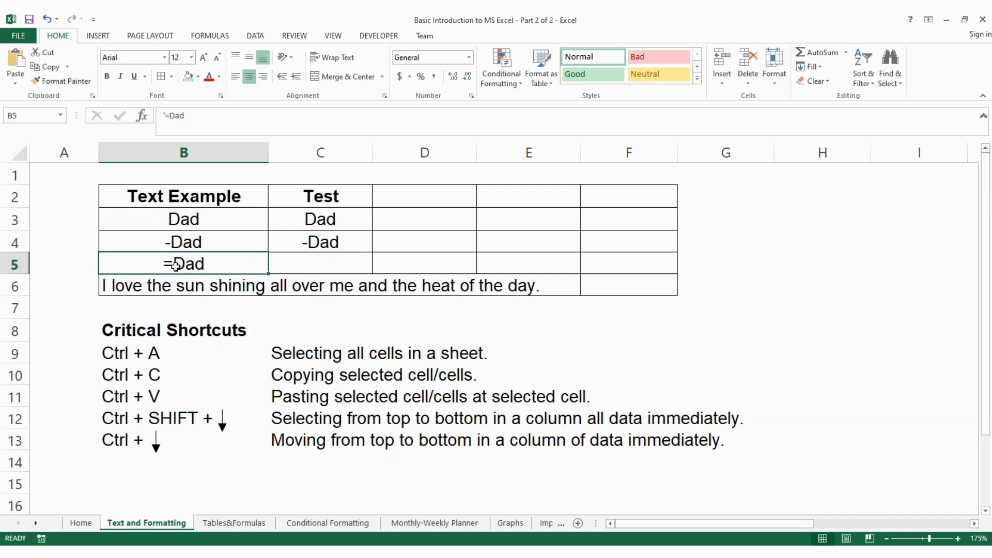
left_click(319, 267)
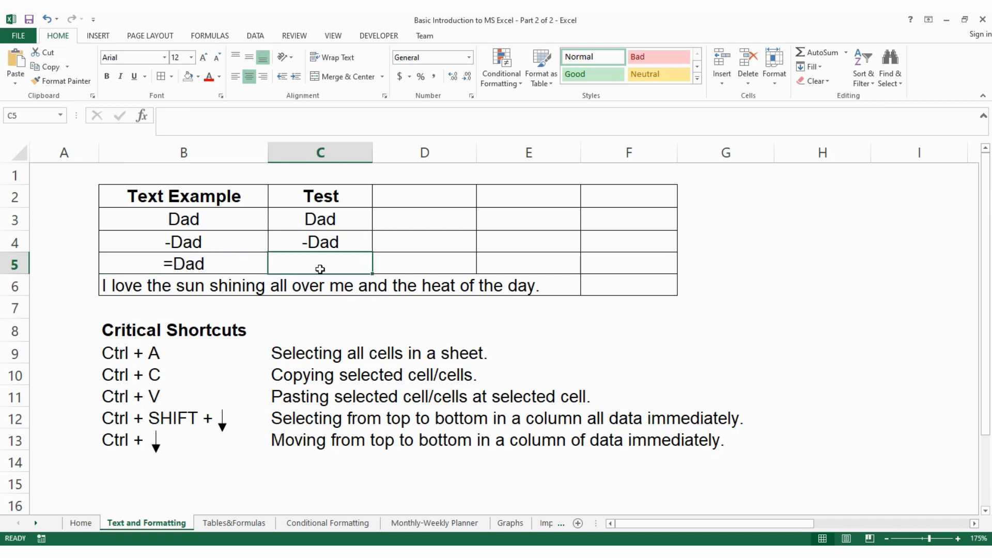
type("=")
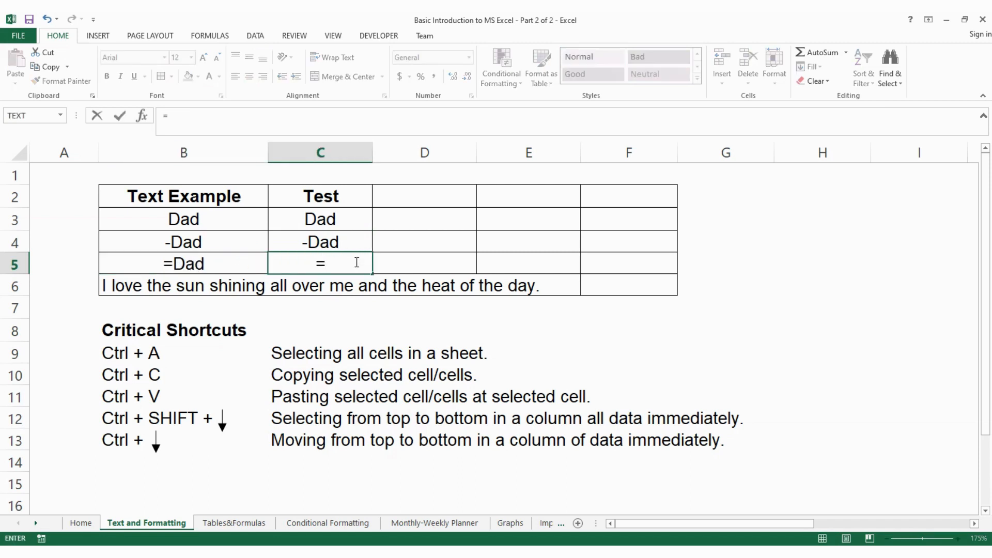
type("dad")
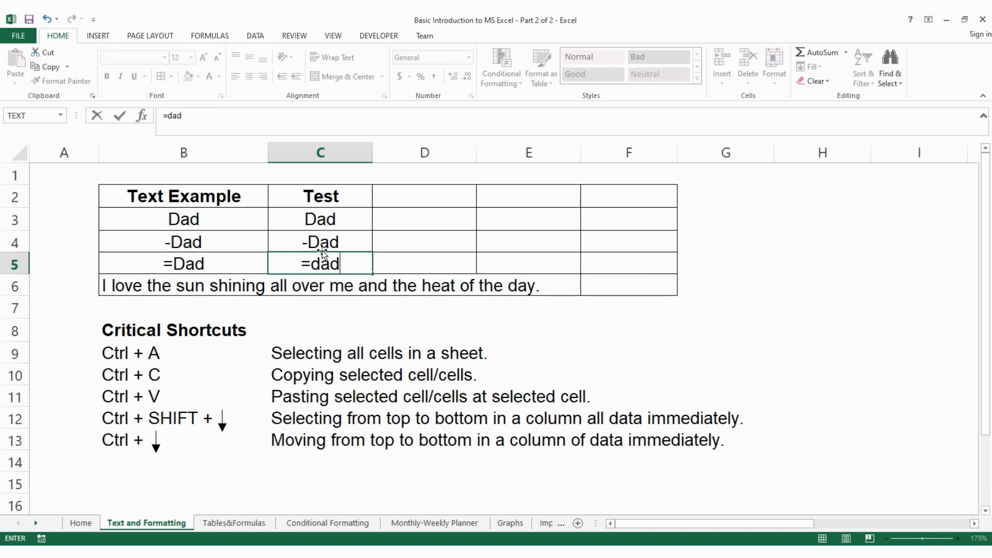
key("BackSpace")
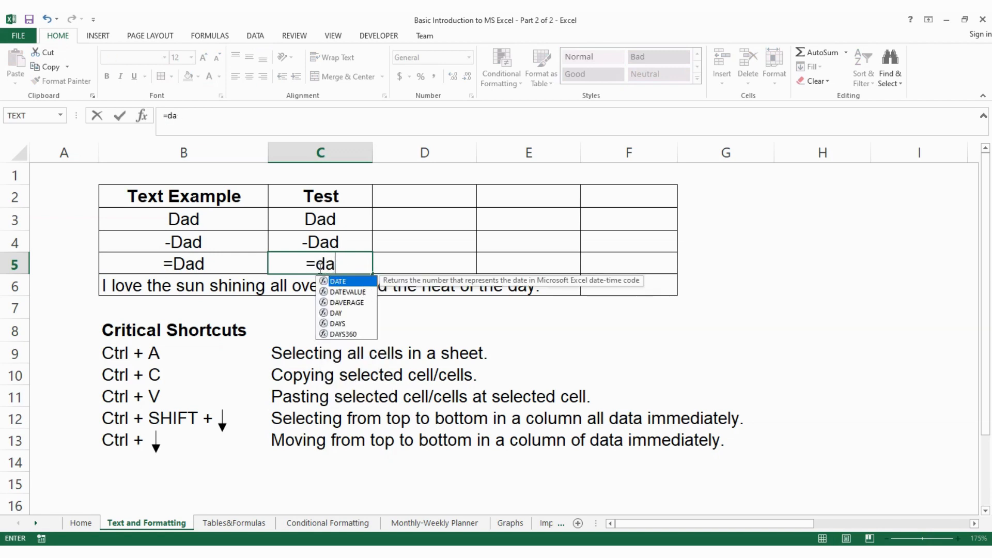
key("BackSpace")
key("BackSpace")
key("BackSpace")
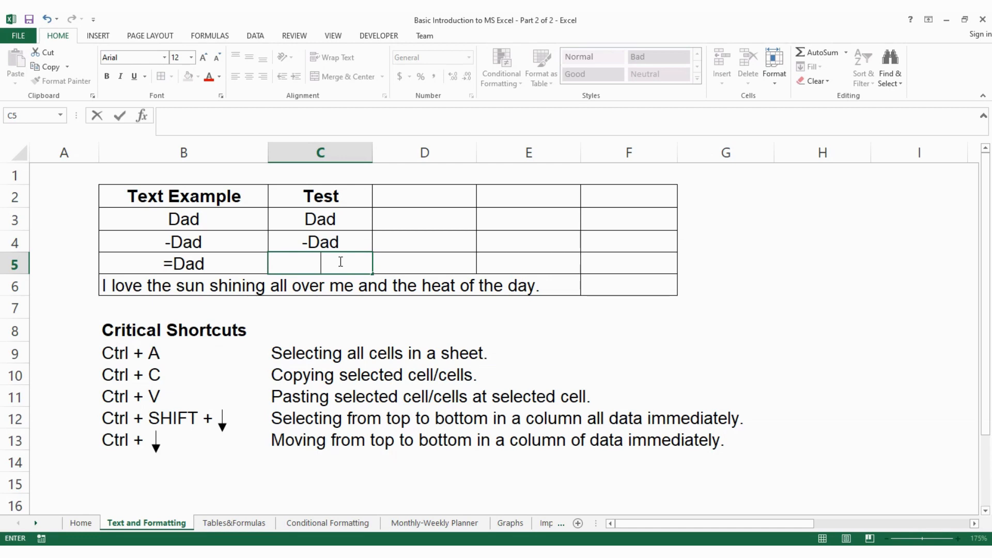
Enter the formula =19+1 in cell C5 as a trial and delete it
type("=")
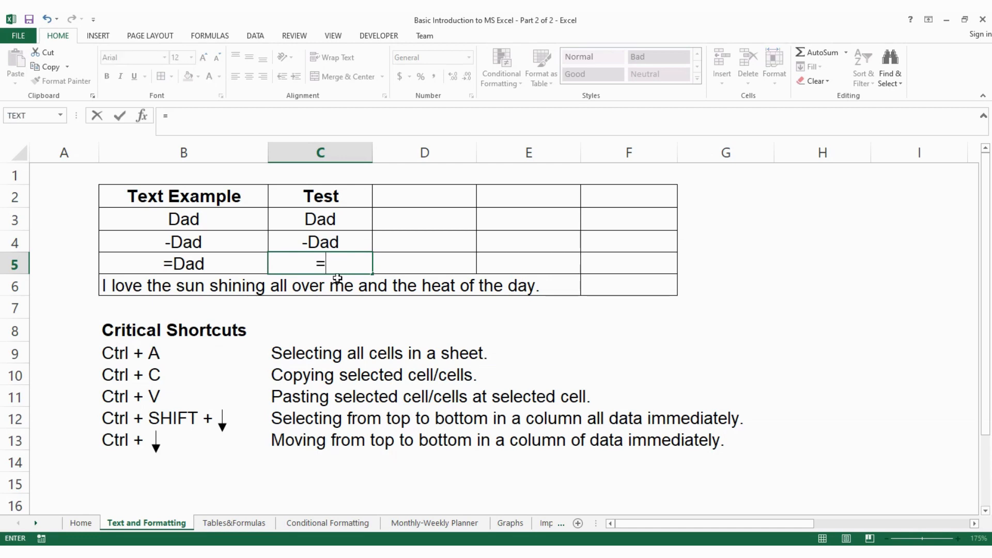
type("19+1")
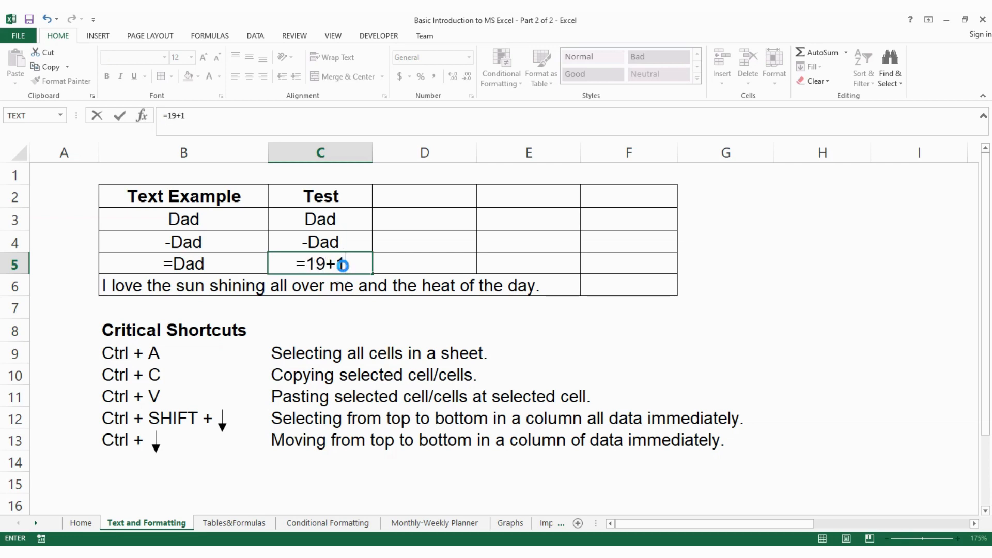
key("Return")
left_click(345, 265)
key("Delete")
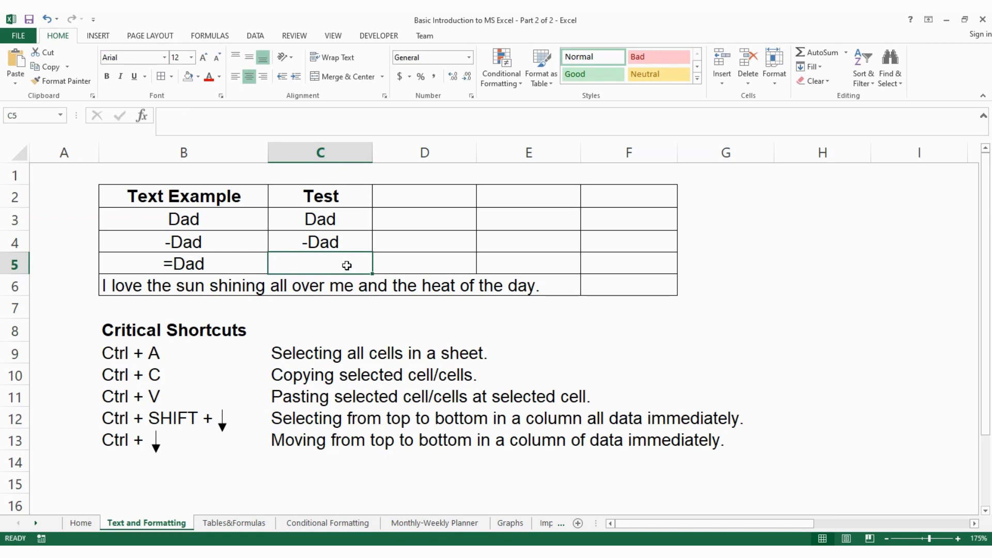
Enter =Dad in cell C5 as literal text with a leading apostrophe
type("'")
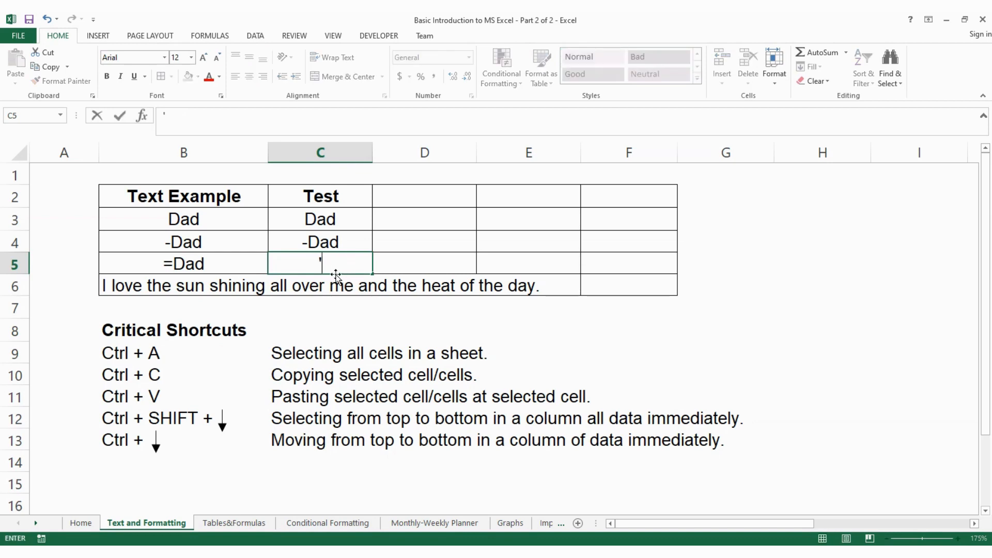
type("D")
key("BackSpace")
type("=Dad")
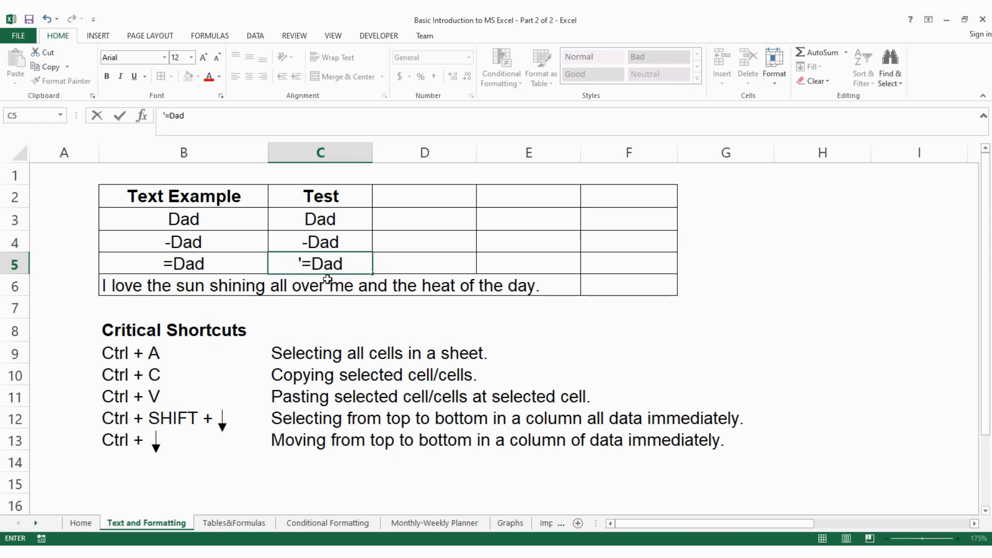
key("Return")
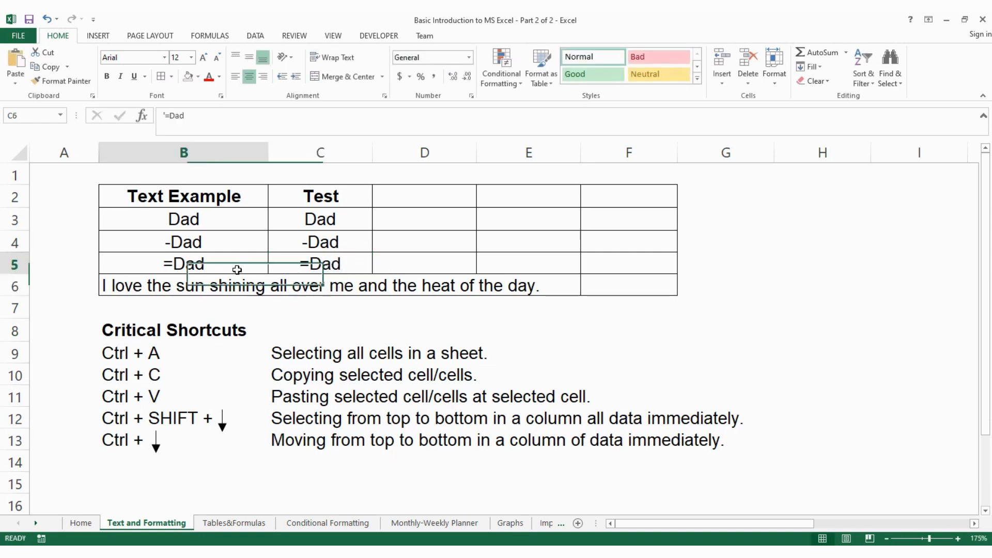
left_click_drag(237, 269, 323, 266)
left_click(427, 321)
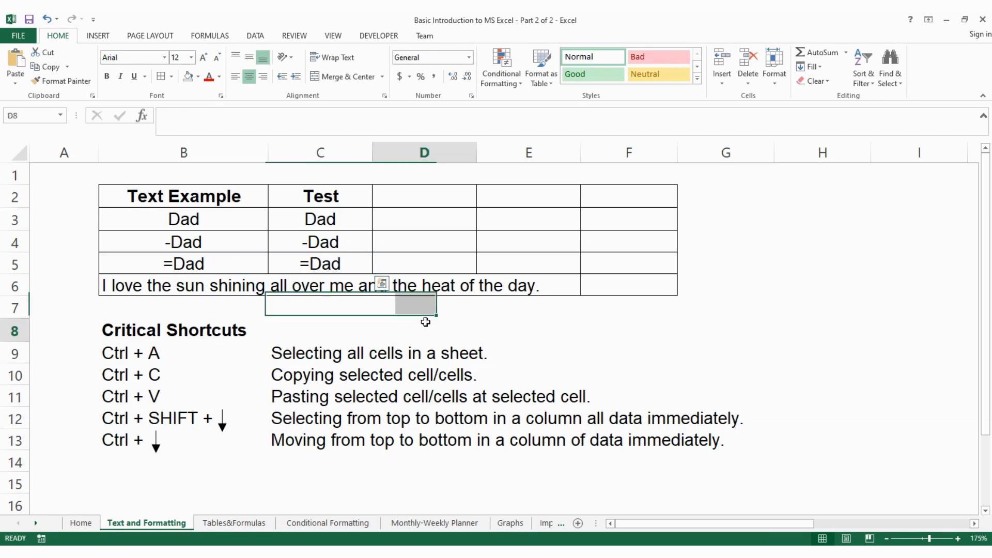
Try wrapping the long sentence in cell B6 within its column, and turn the wrapping off again
left_click(191, 302)
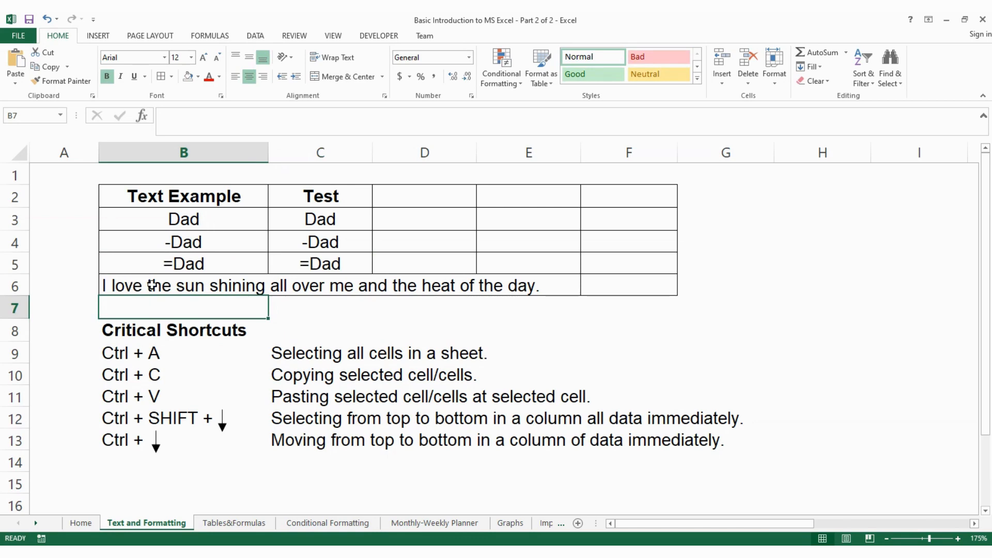
left_click_drag(191, 286, 401, 286)
left_click_drag(486, 286, 532, 286)
left_click(189, 299)
left_click(195, 287)
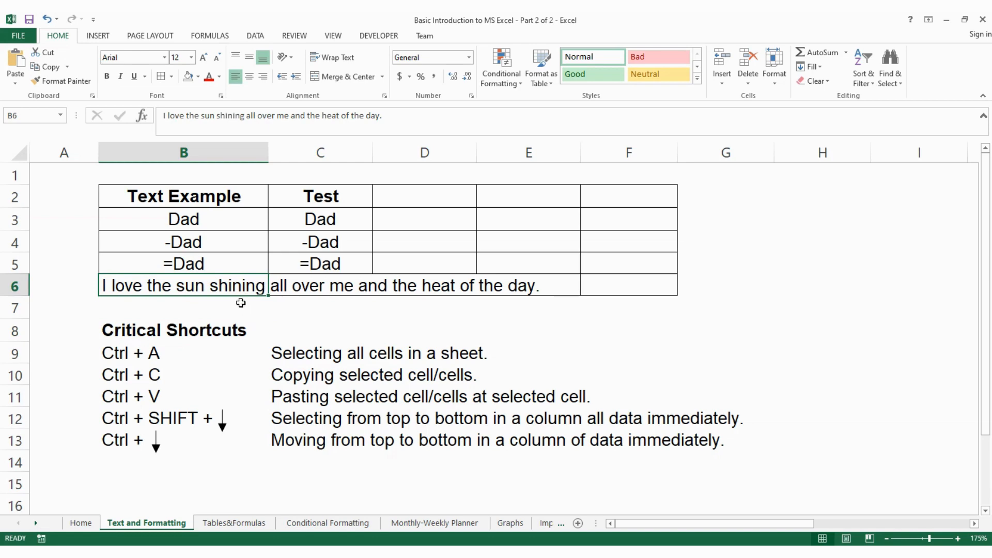
left_click(341, 59)
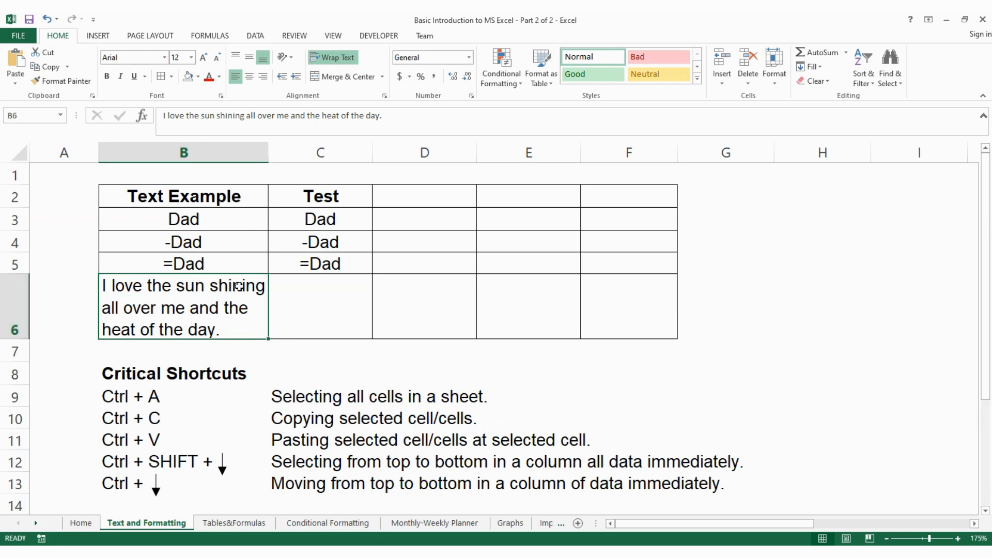
left_click(333, 57)
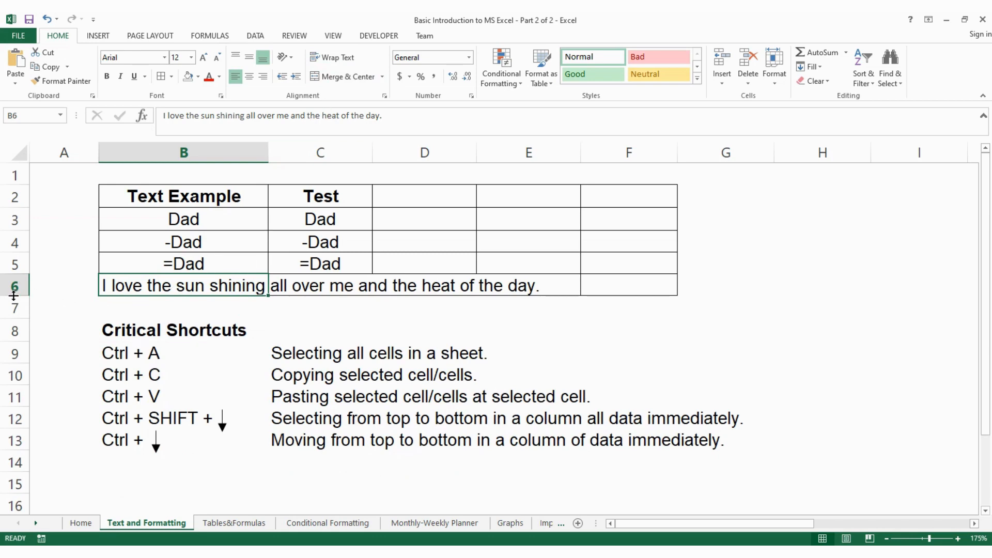
Make row 6 taller and break the sentence in cell B6 into three lines, after "shining" and after "and the"
left_click_drag(13, 296, 21, 367)
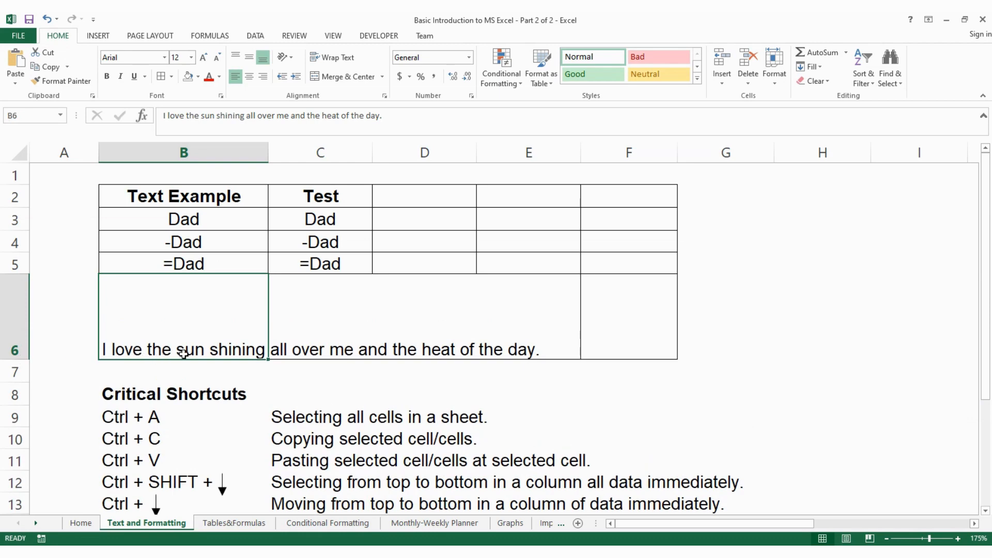
double_click(250, 351)
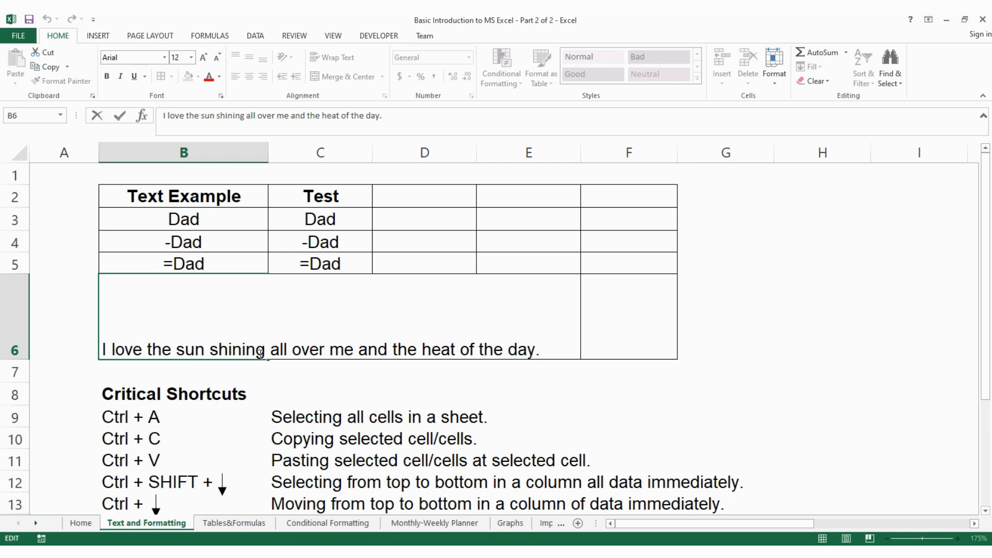
key("alt+Return")
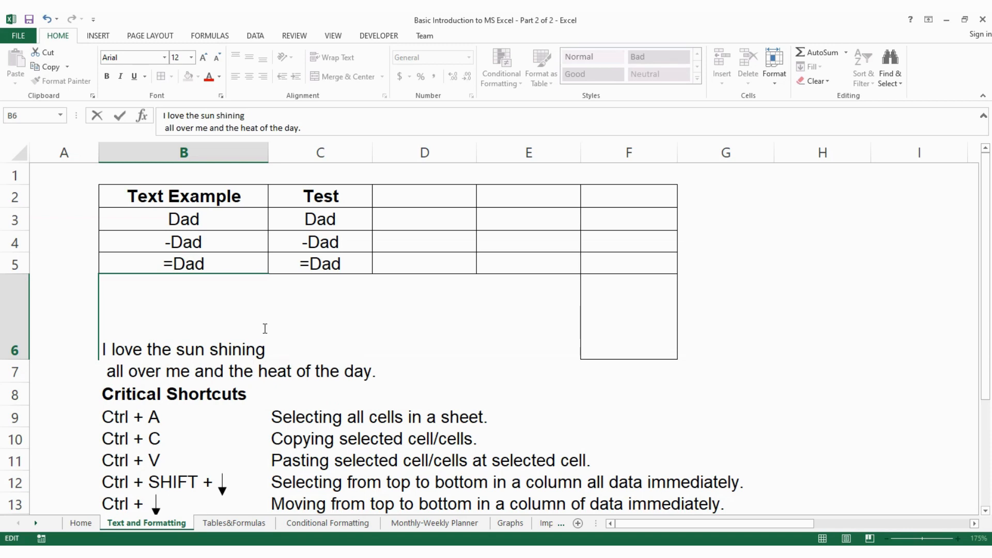
key("alt+Return")
left_click(415, 435)
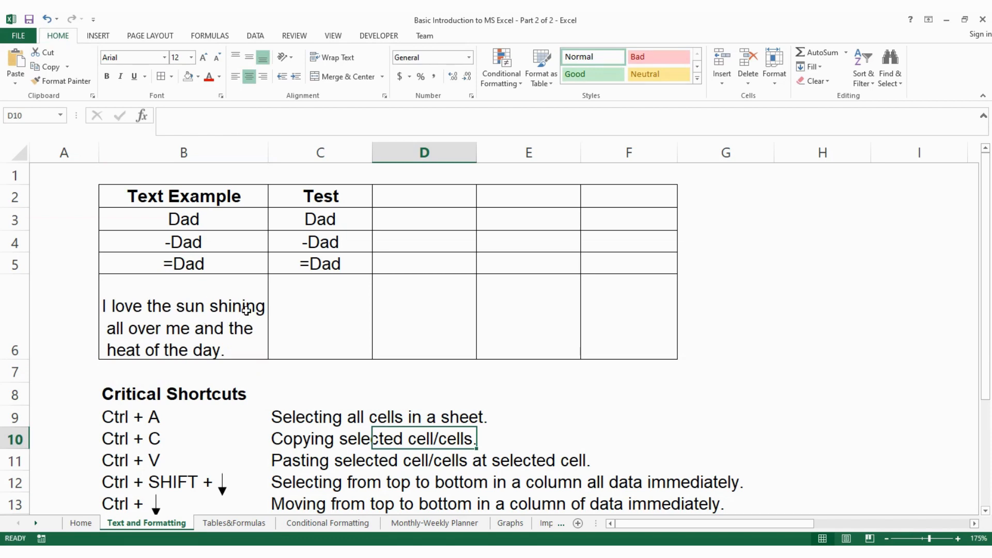
Try entering -1, -2 and -3 on three separate lines in cell C6 without an apostrophe
double_click(296, 299)
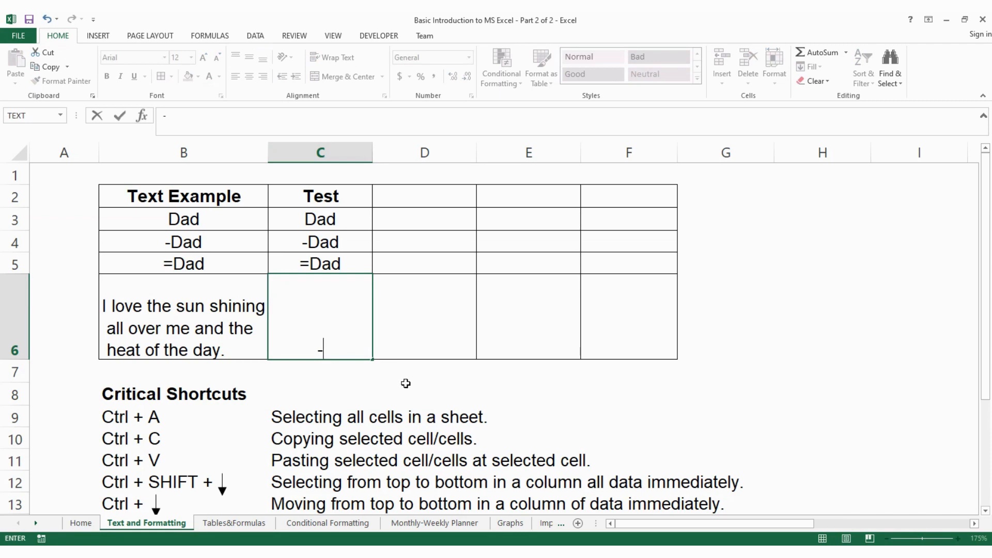
type("1")
key("alt+Return")
type("-")
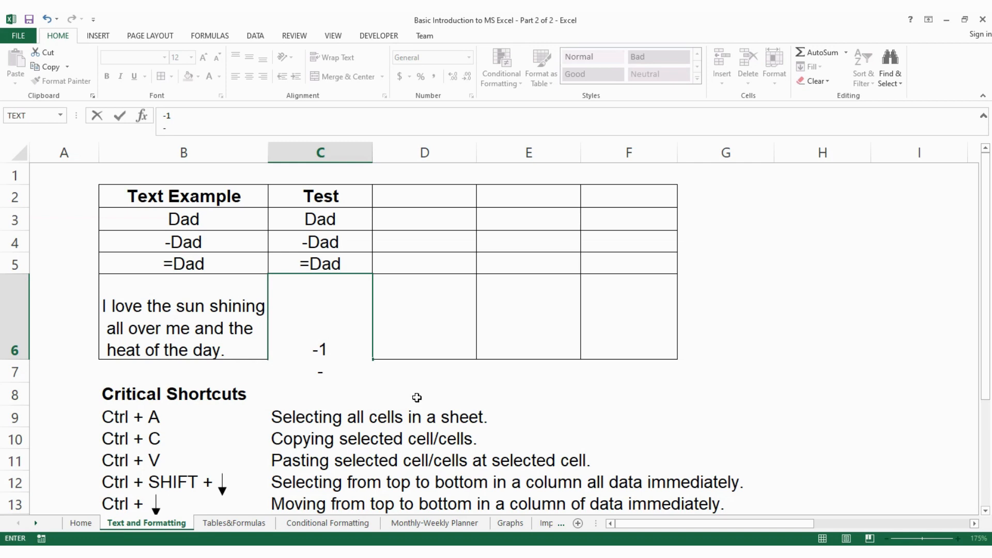
type("2")
key("ctrl+Return")
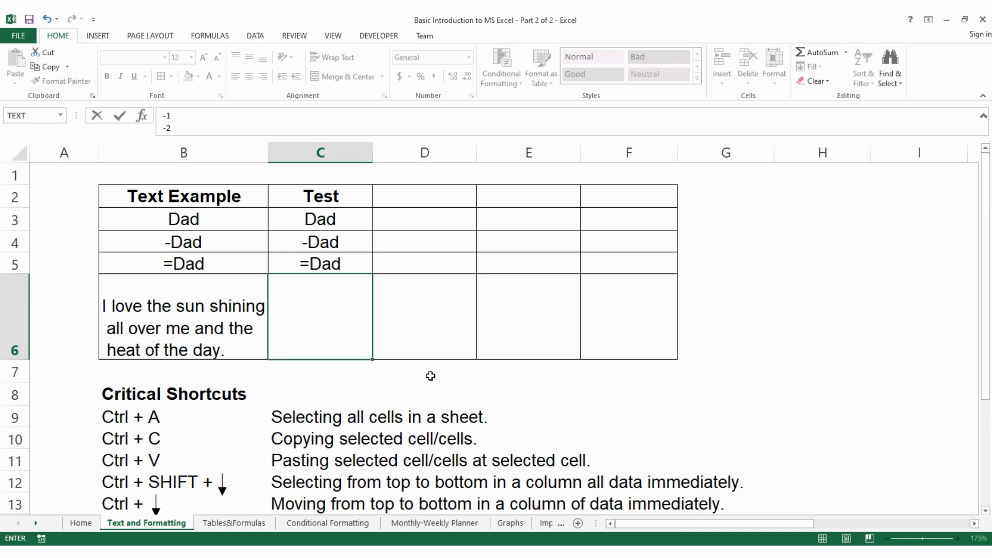
key("alt+Return")
type("-3")
key("Return")
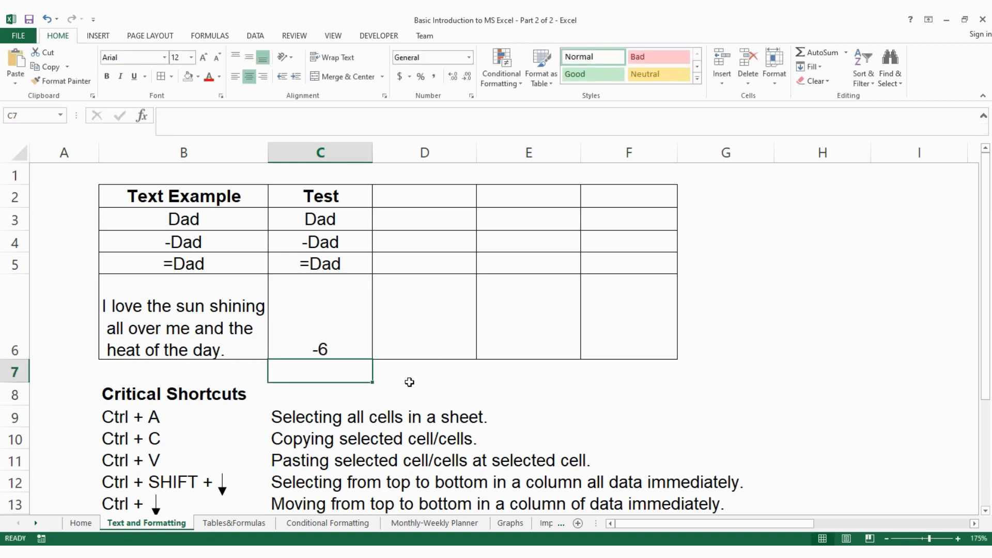
Prefix the entry in cell C6 with an apostrophe so -1, -2 and -3 are literal text on separate lines
double_click(368, 343)
type("=")
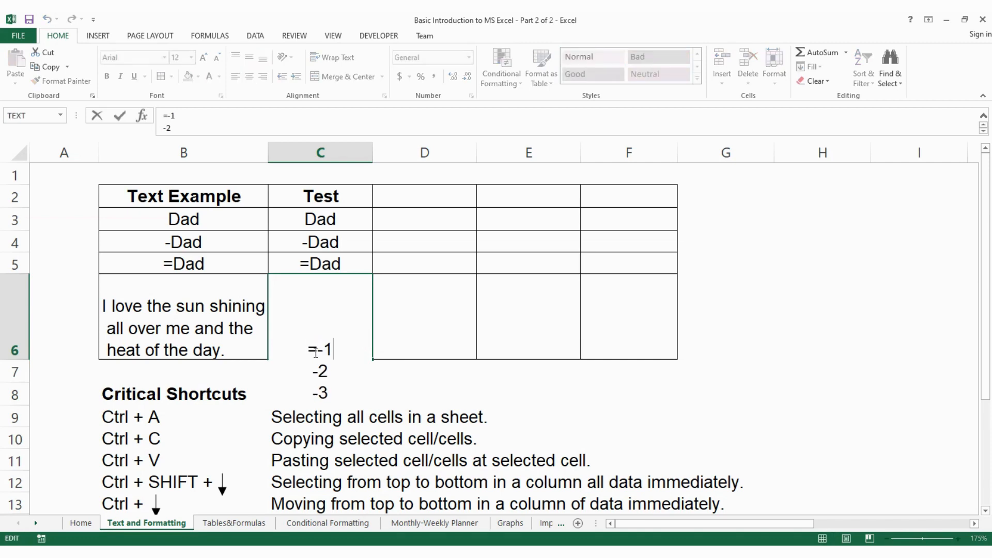
left_click(307, 351)
type("'")
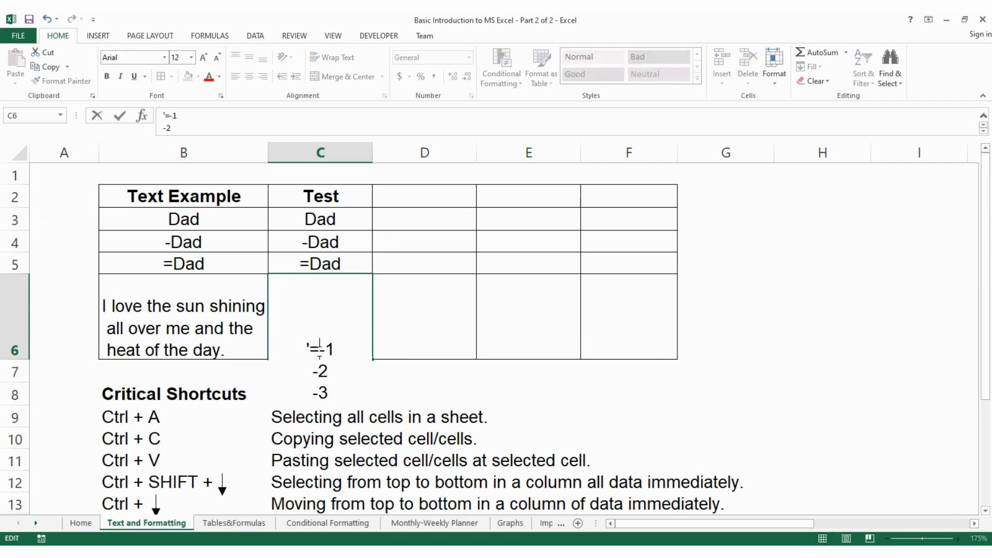
key("Delete")
key("Return")
left_click(366, 387)
left_click(360, 340)
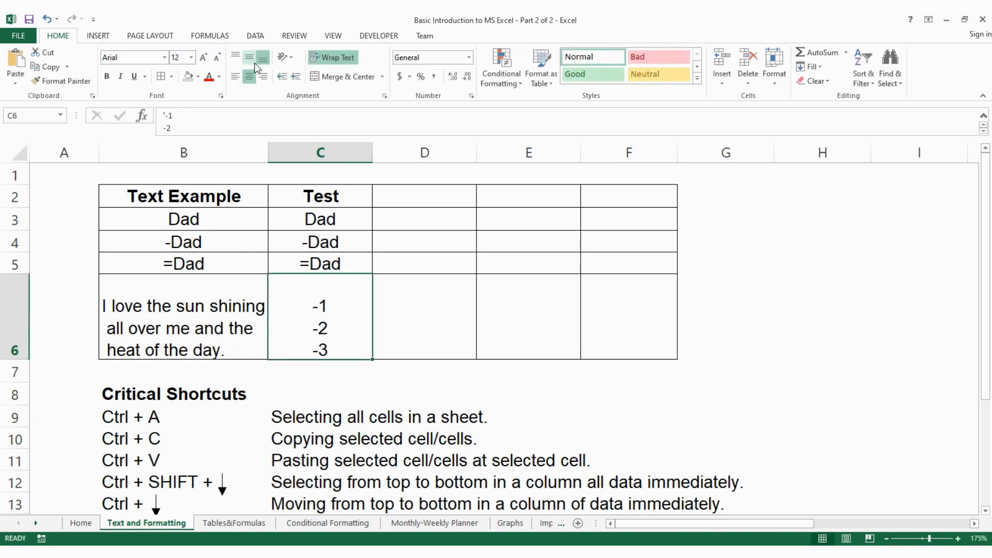
Middle-align cell C6 vertically, trying left alignment before restoring horizontal centring
left_click(235, 77)
left_click(249, 56)
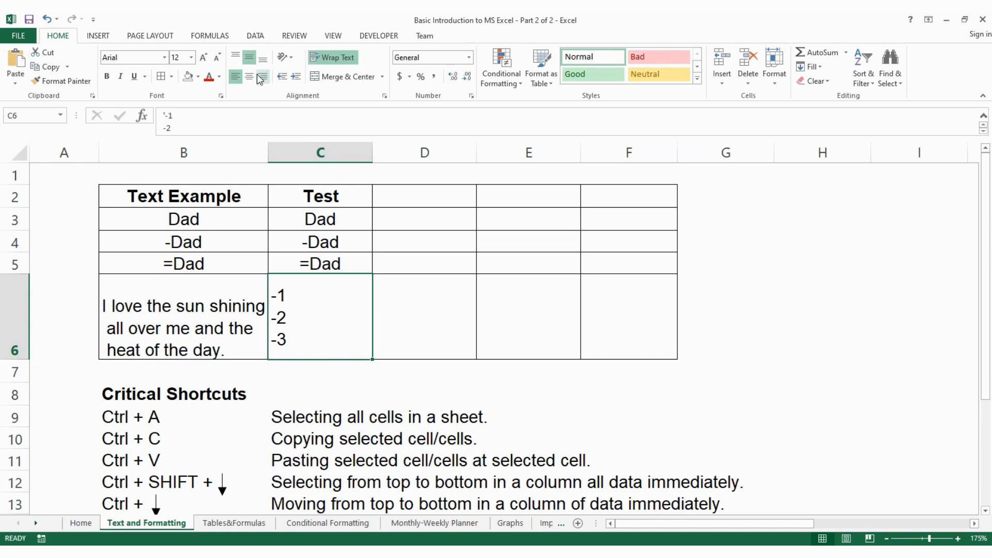
left_click(249, 77)
Clear the list from cell C6 and the long sentence from cell B6
key("Delete")
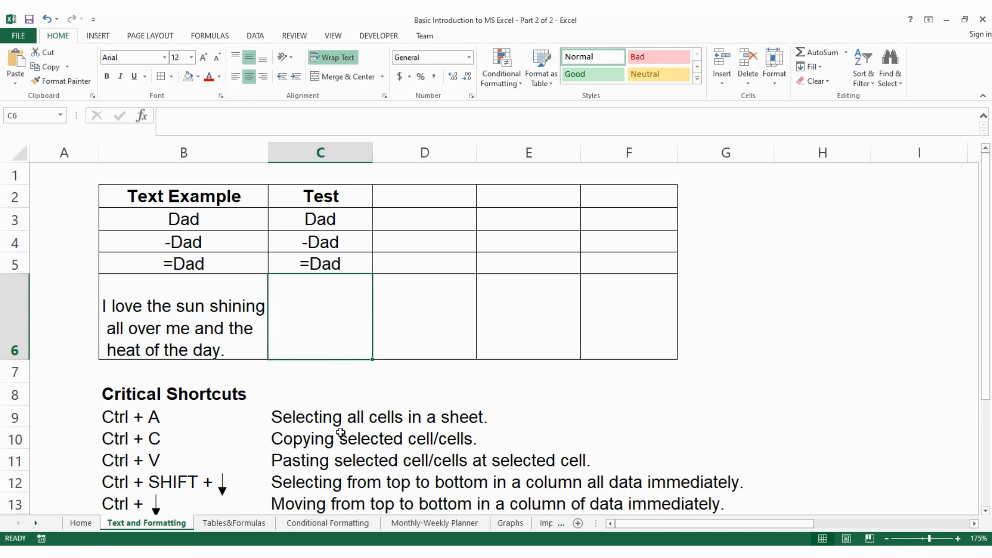
left_click(246, 326)
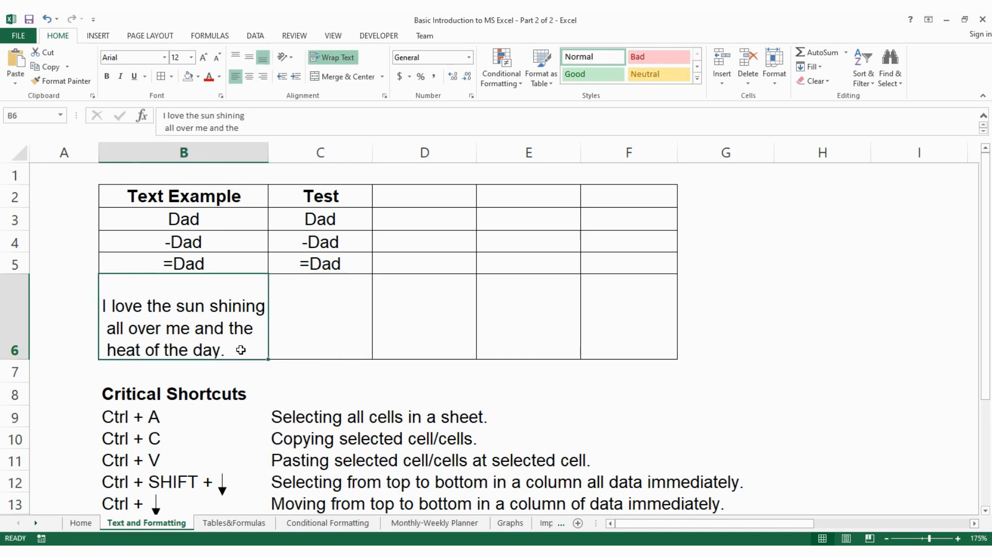
double_click(244, 348)
left_click_drag(248, 347, 60, 287)
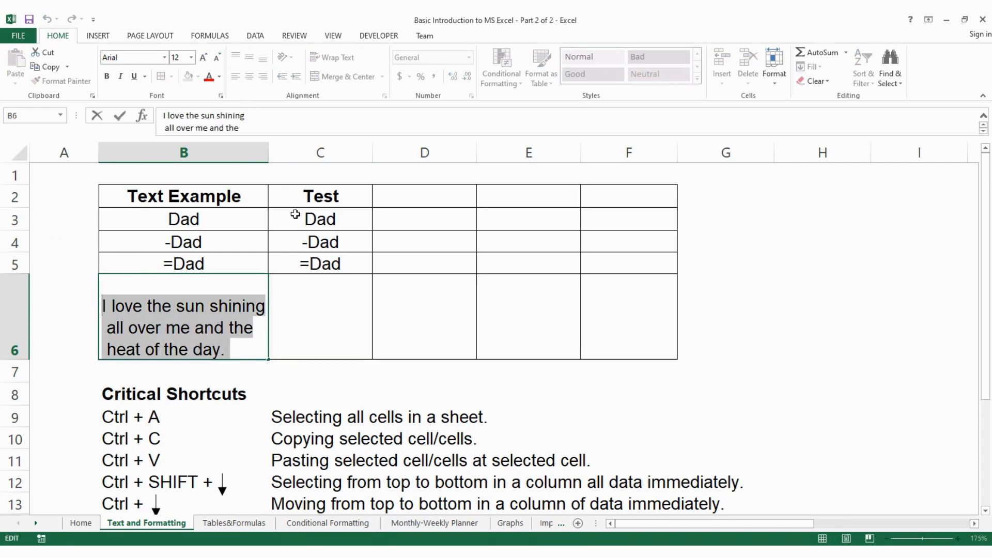
left_click(306, 377)
left_click(246, 355)
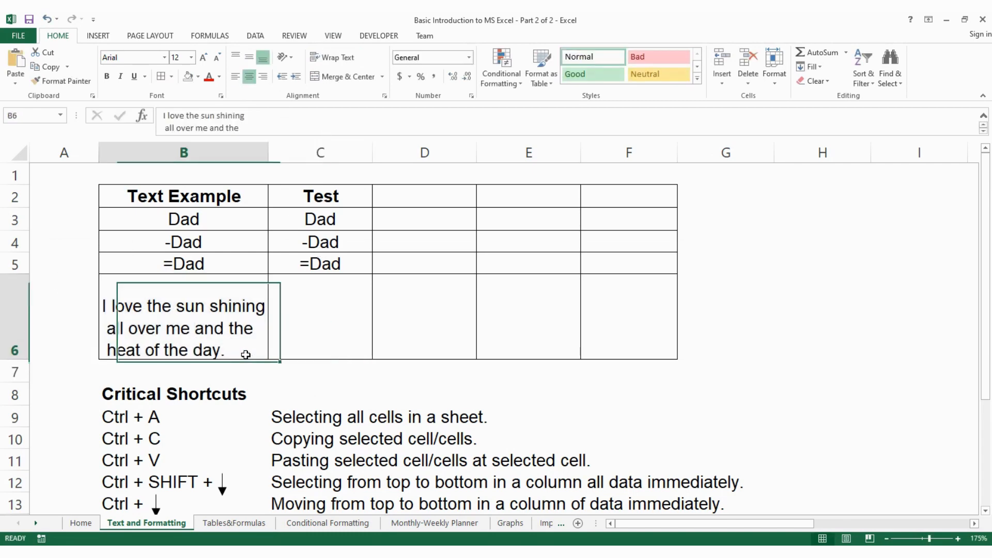
key("Delete")
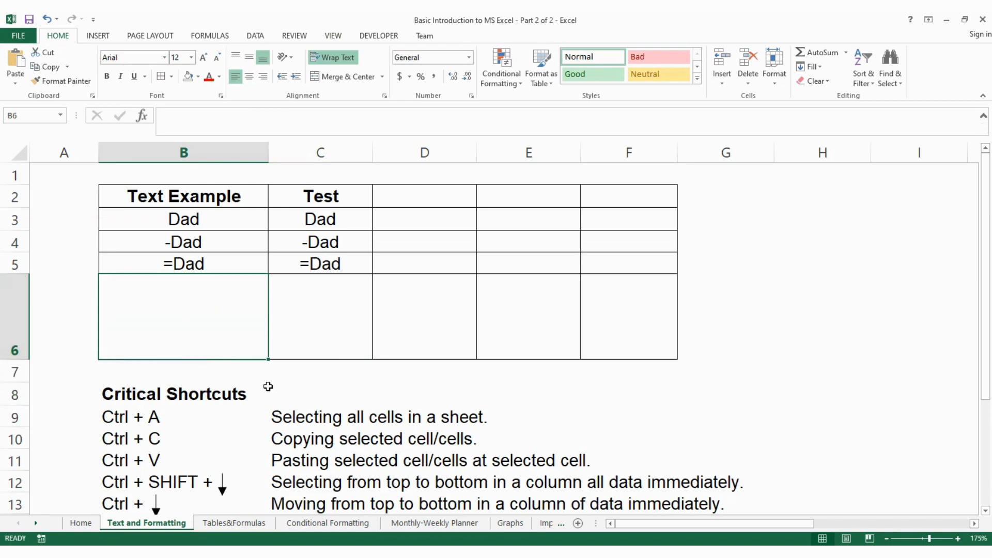
Select all cells of the worksheet, and release the selection by selecting cell C14
scroll(280, 377, "down", 2)
scroll(340, 343, "down", 1)
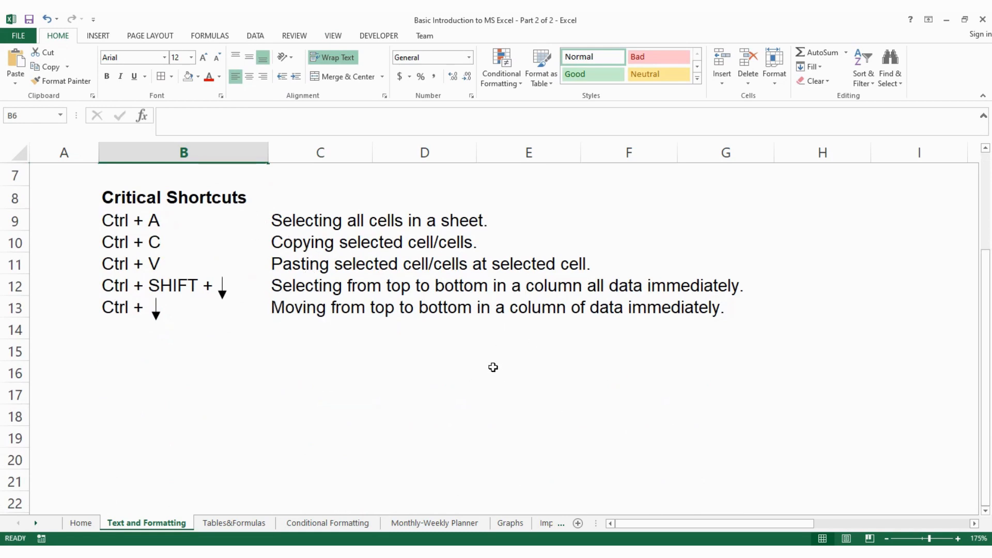
left_click(420, 347)
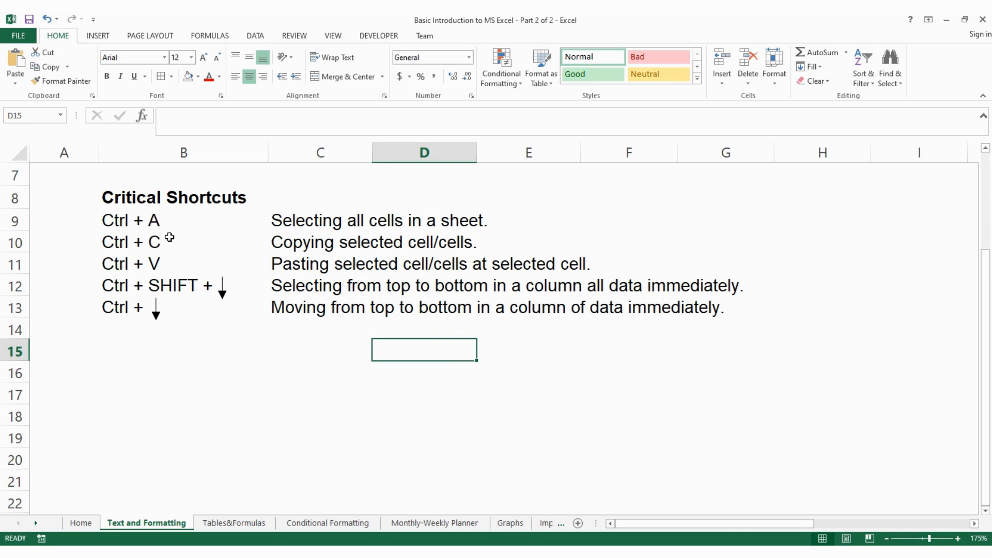
key("ctrl+a")
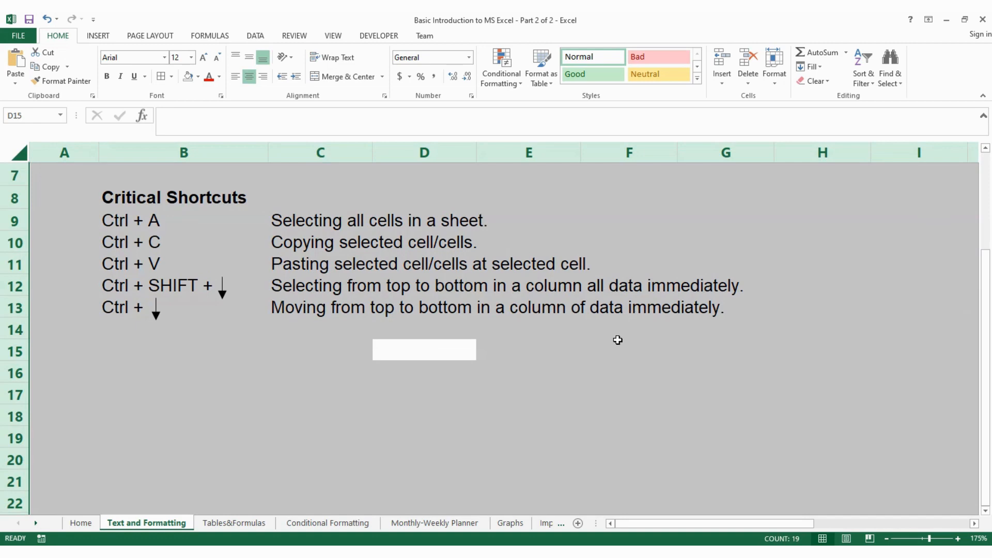
left_click(273, 333)
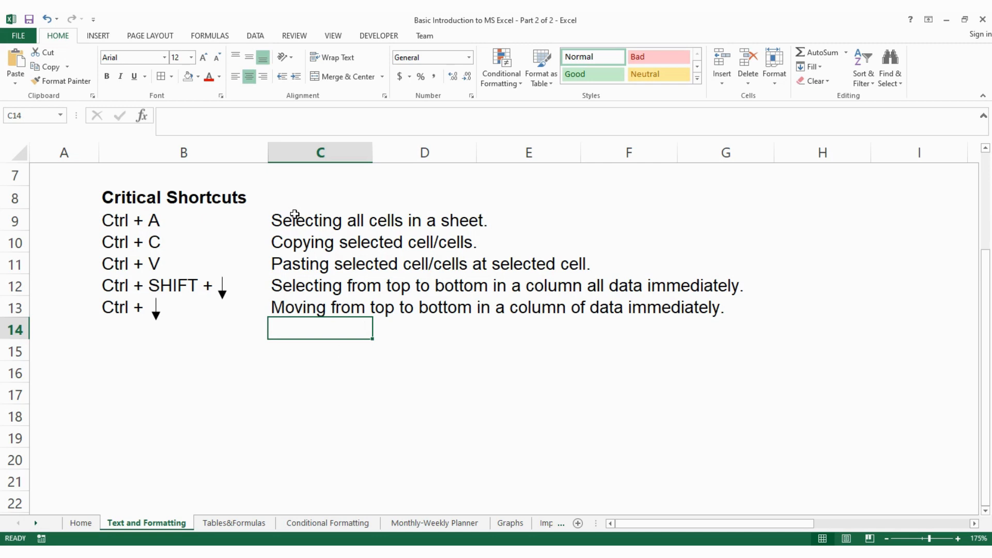
Copy the shortcut descriptions in C9:G14, paste them starting at cell E17, and remove the pasted copy
left_click_drag(295, 215, 721, 325)
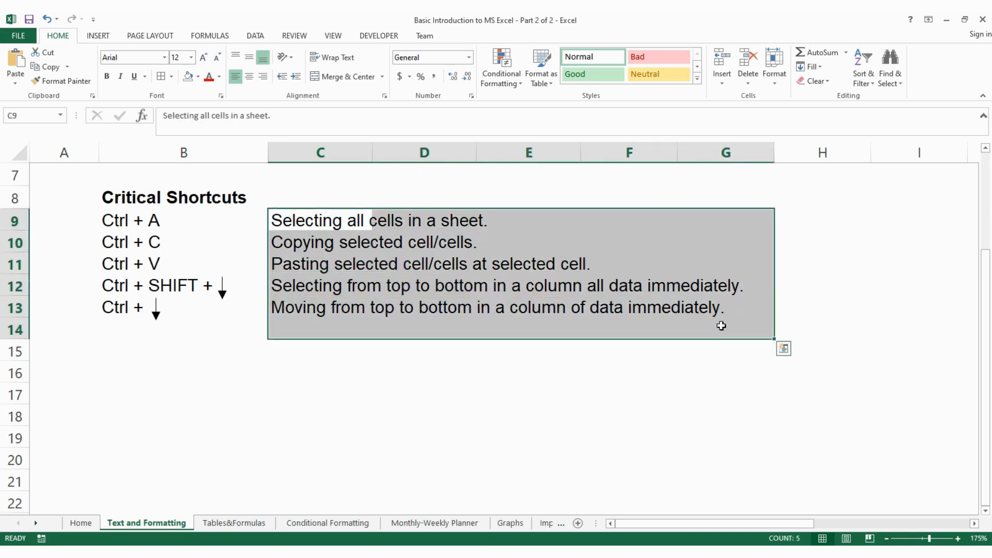
key("ctrl+c")
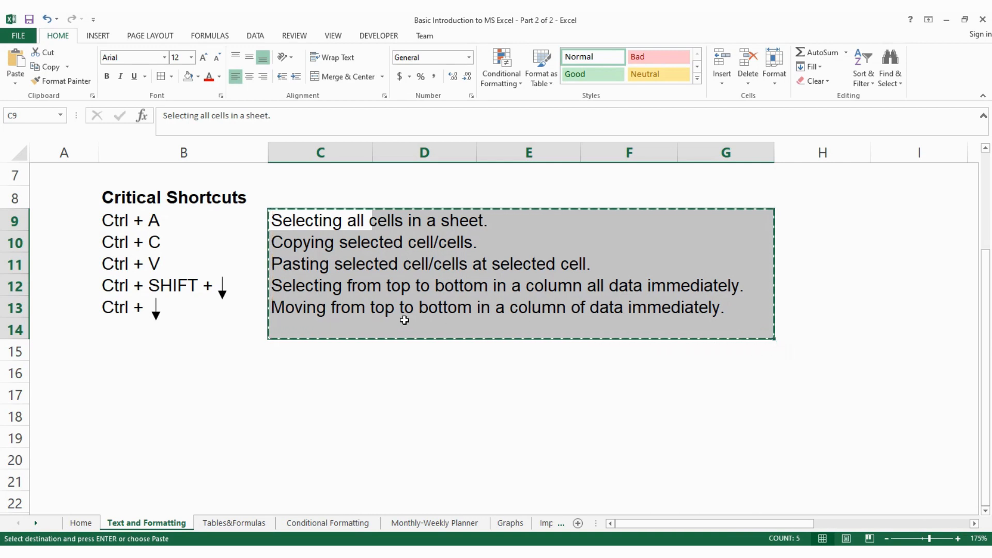
left_click(308, 370)
left_click(357, 435)
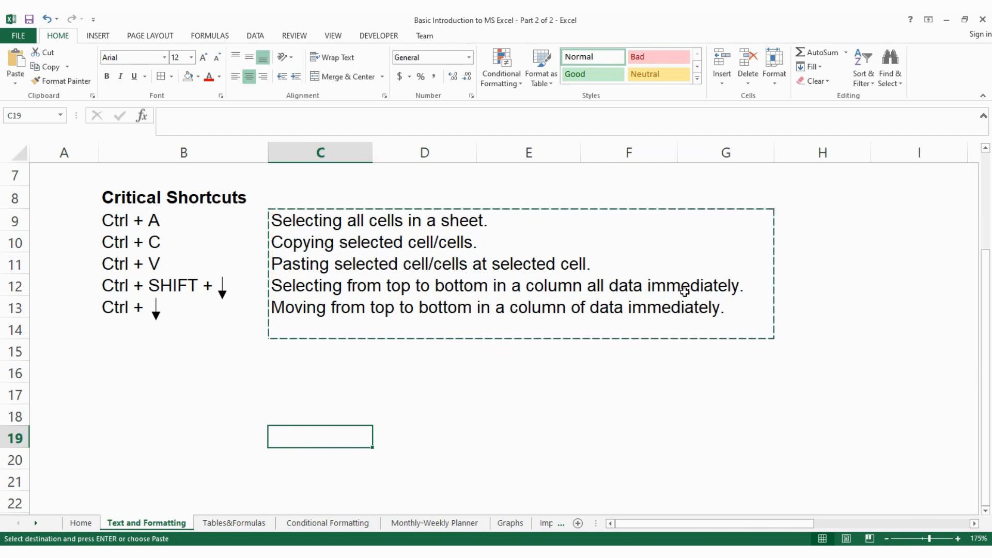
scroll(534, 367, "down", 2)
scroll(421, 367, "up", 2)
left_click(479, 387)
left_click(619, 396)
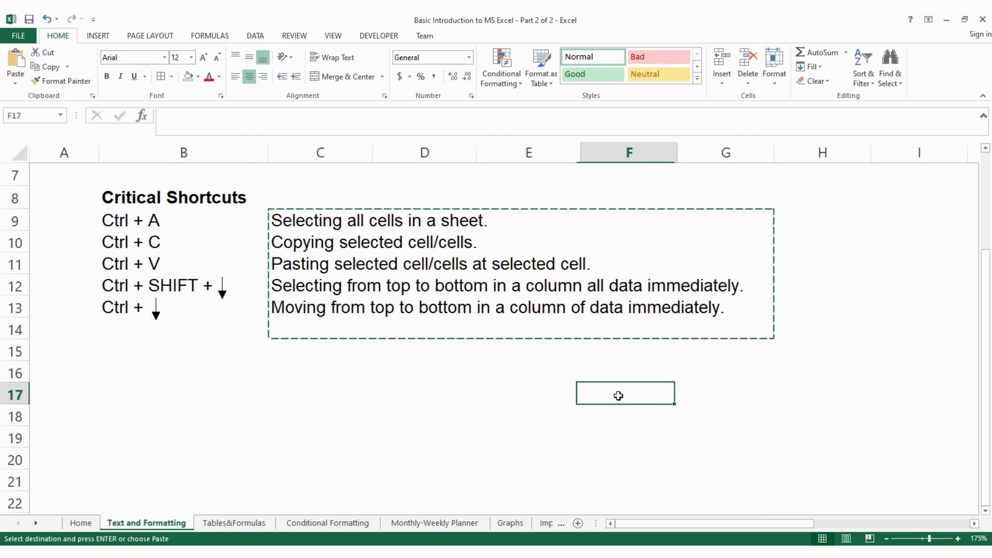
left_click(499, 386)
key("ctrl+v")
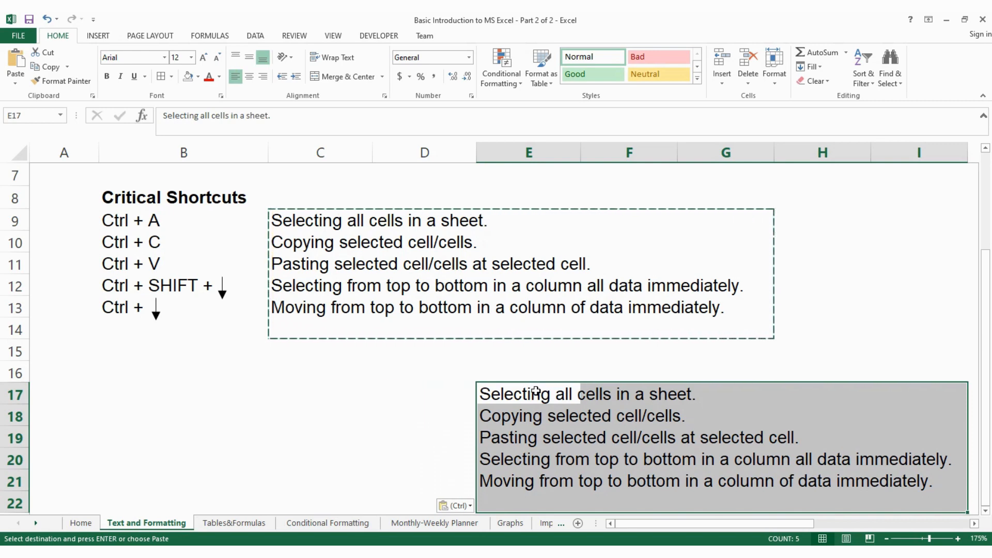
key("Delete")
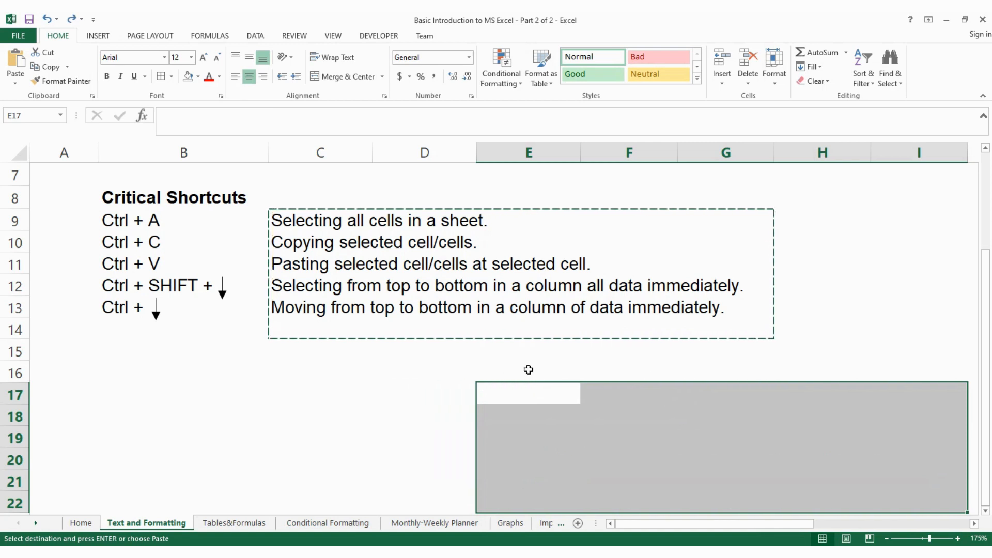
Paste the copied descriptions at cell E17 again, remove them, and cancel the copy selection
left_click(529, 400)
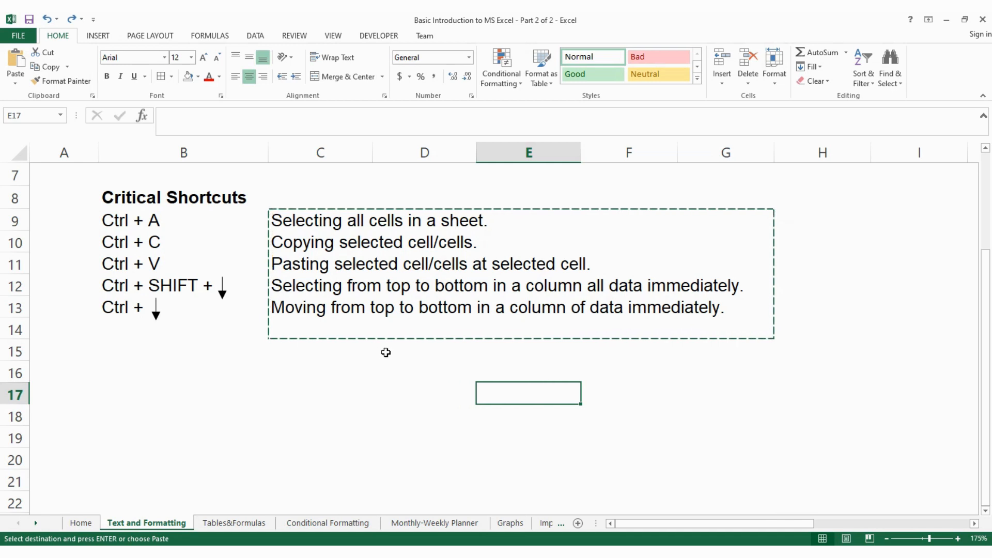
key("ctrl+v")
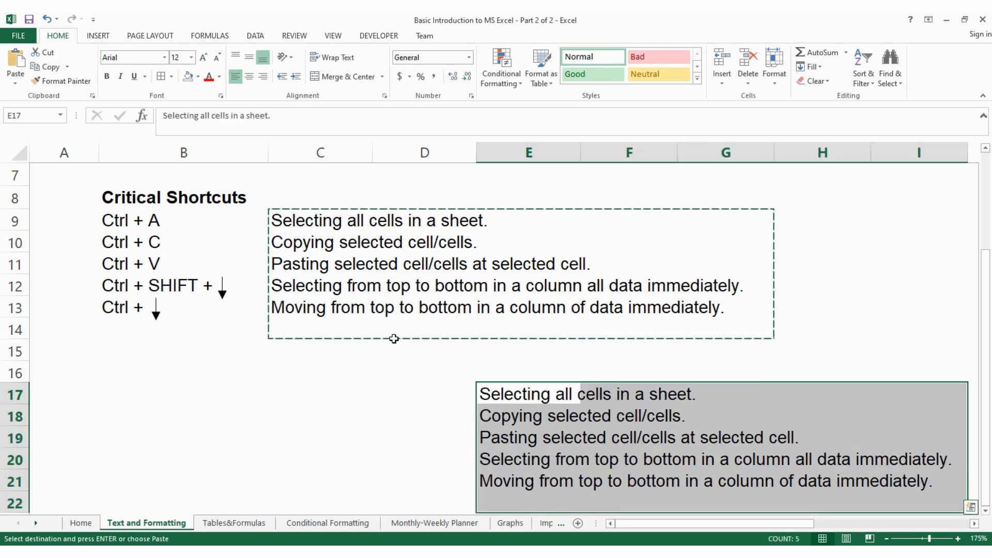
key("Delete")
left_click(425, 388)
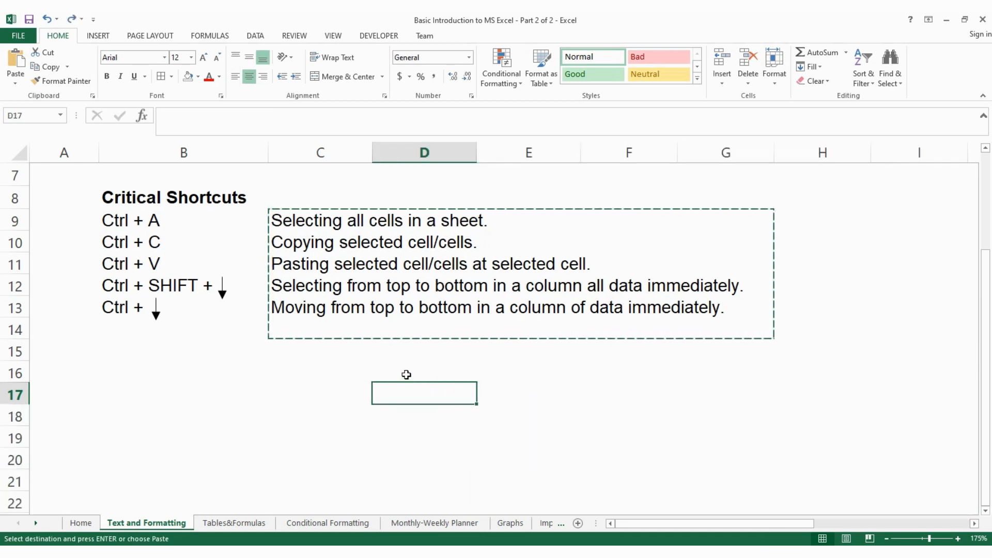
left_click(407, 374)
left_click(425, 420)
key("Escape")
left_click(425, 441)
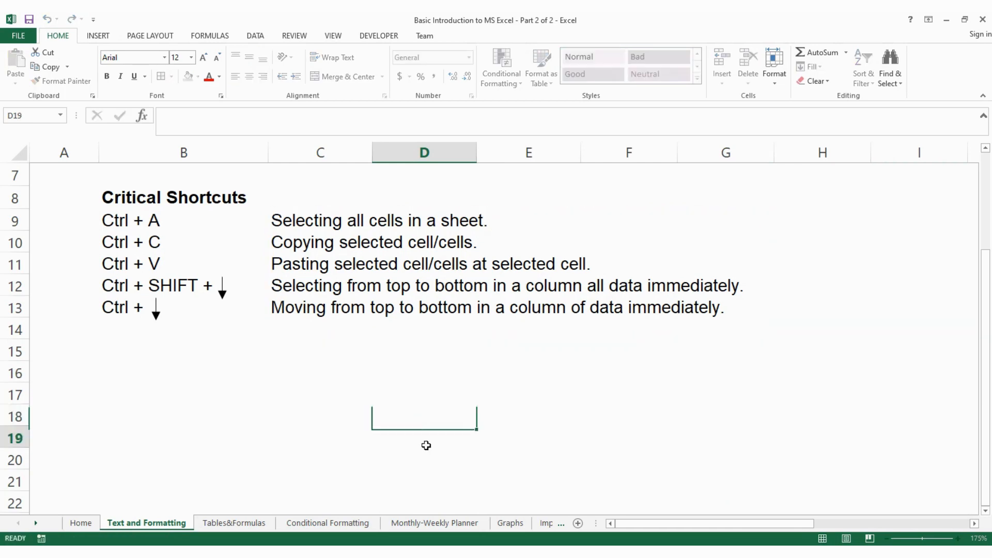
Highlight the description of selecting a whole column of data in C12:G12, and select cell C9
scroll(324, 319, "up", 1)
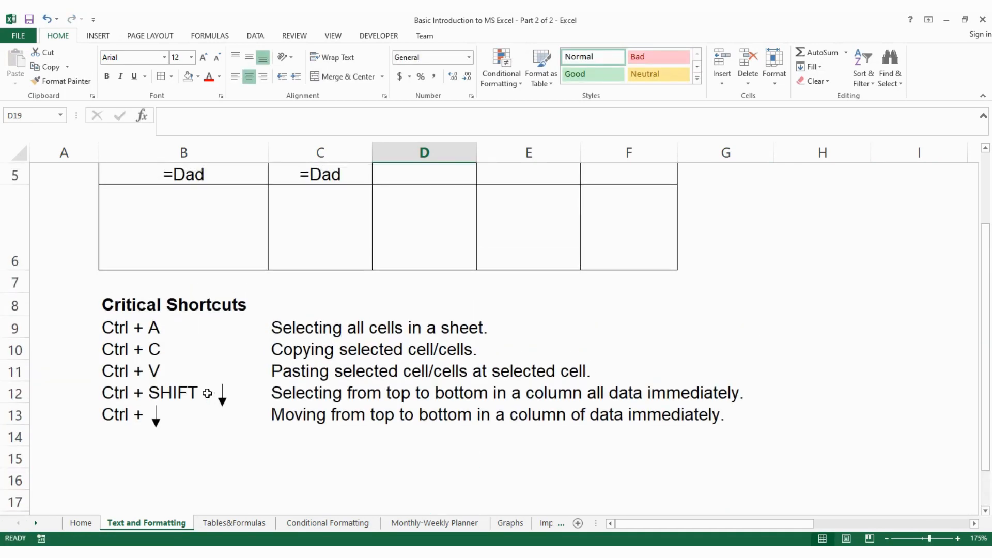
scroll(259, 352, "down", 1)
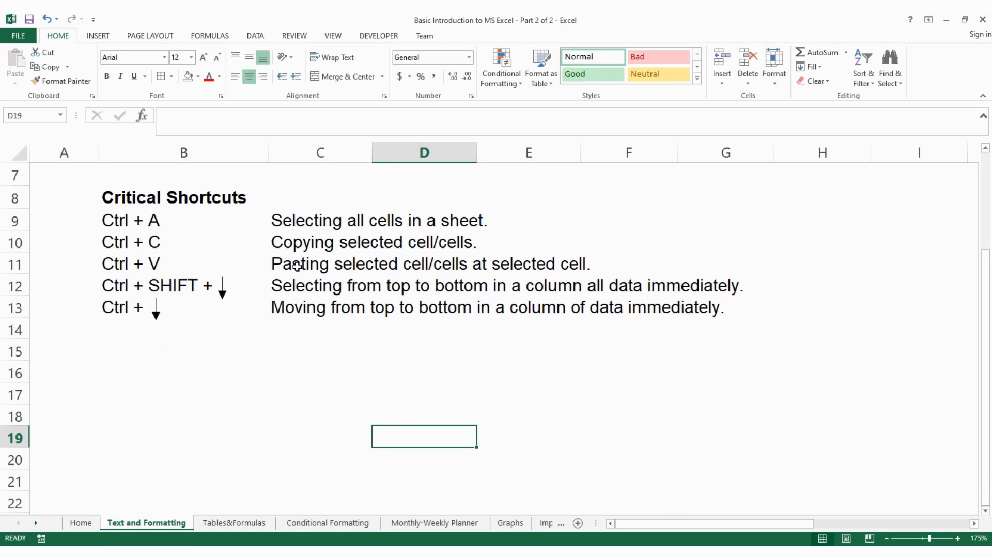
left_click_drag(306, 285, 725, 286)
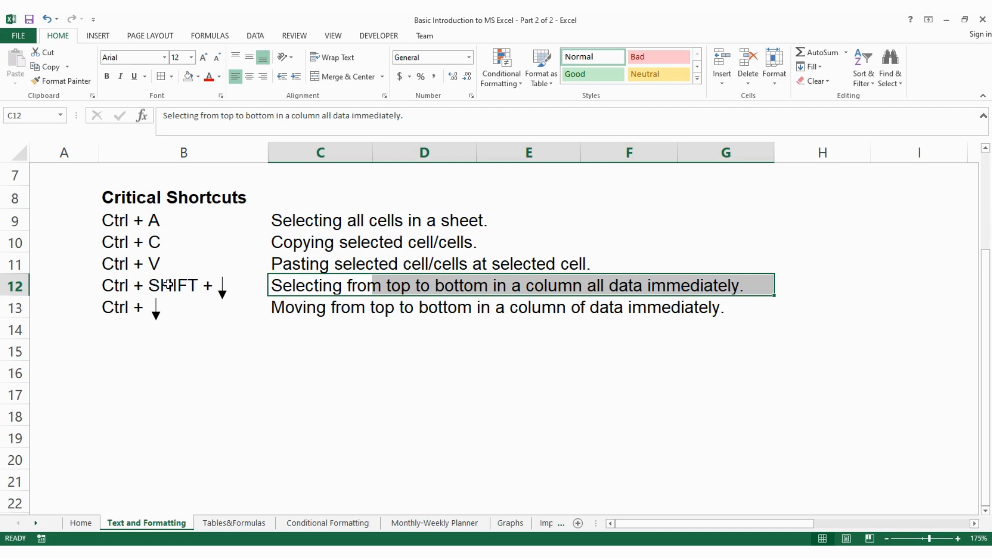
left_click(305, 214)
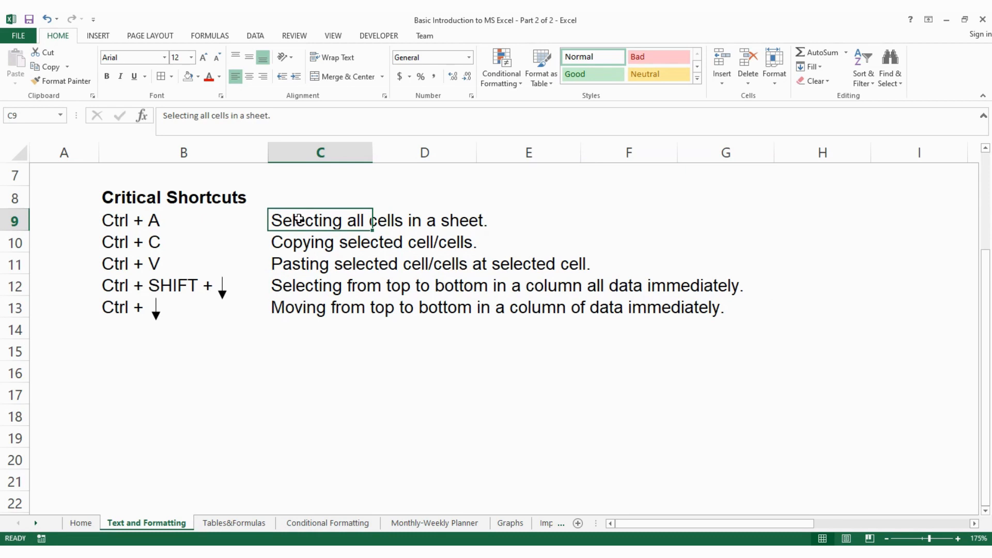
Select the shortcut descriptions in column C from C9 to the end of the data, and jump from C9 to the last entry, C13
key("ctrl+shift+Down")
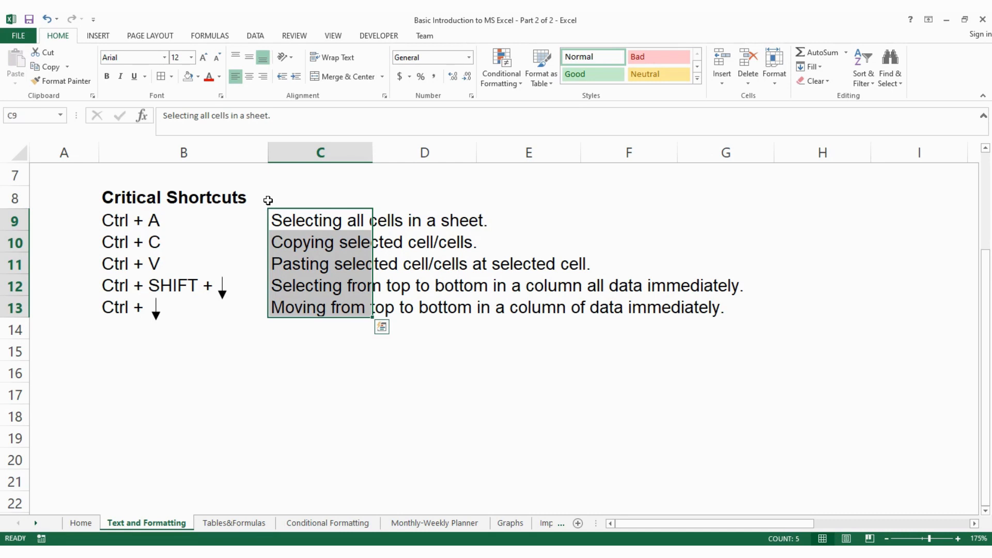
left_click(318, 217)
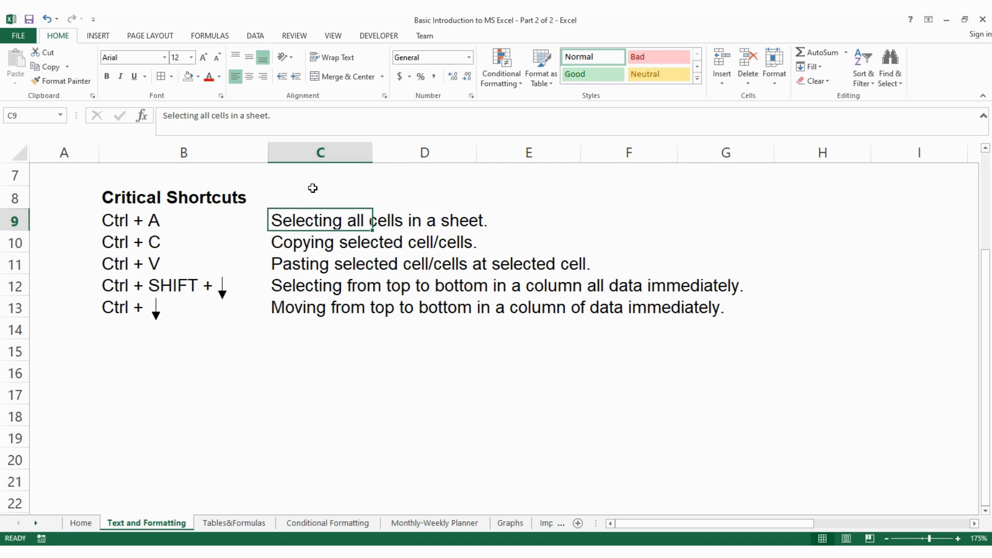
key("ctrl+Down")
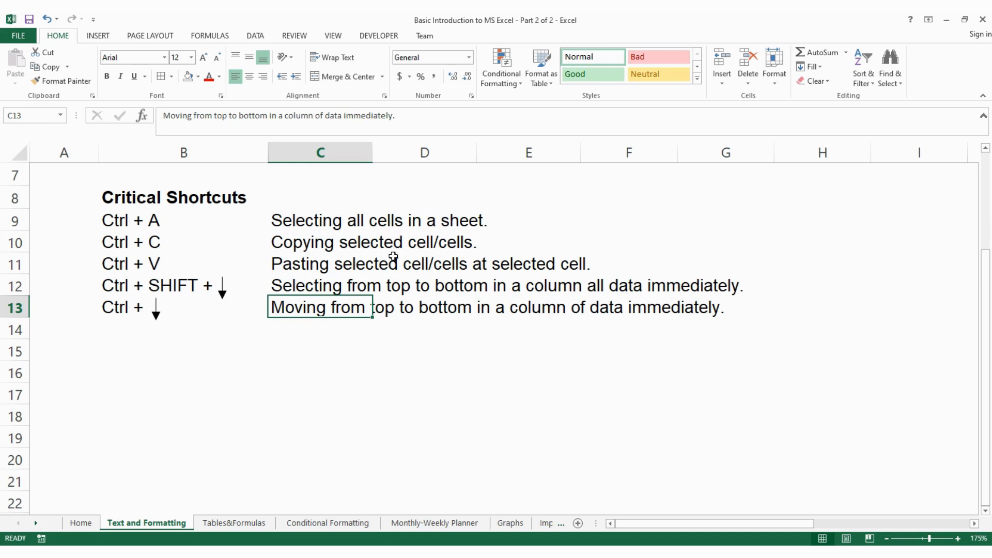
left_click(281, 429)
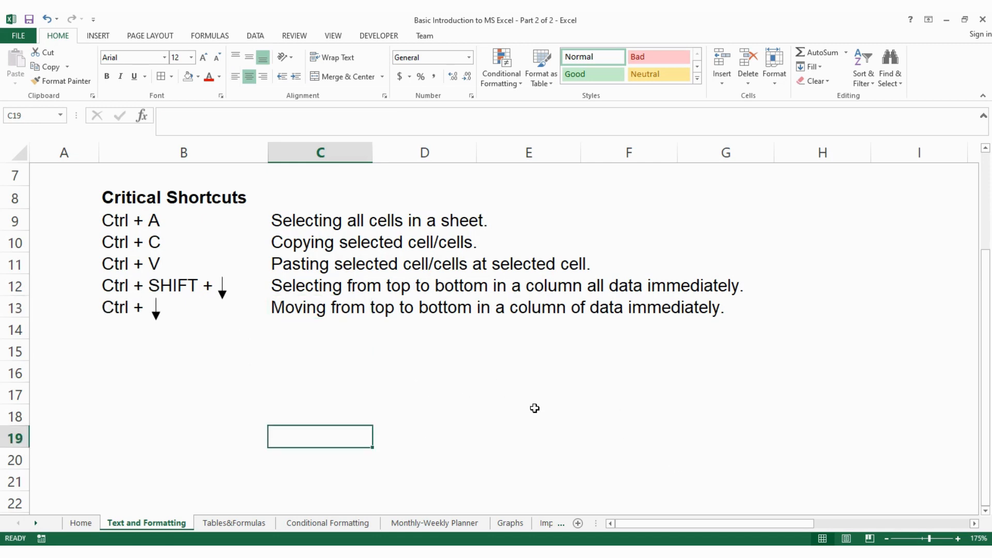
left_click(644, 465)
left_click(526, 410)
left_click(640, 475)
left_click(741, 438)
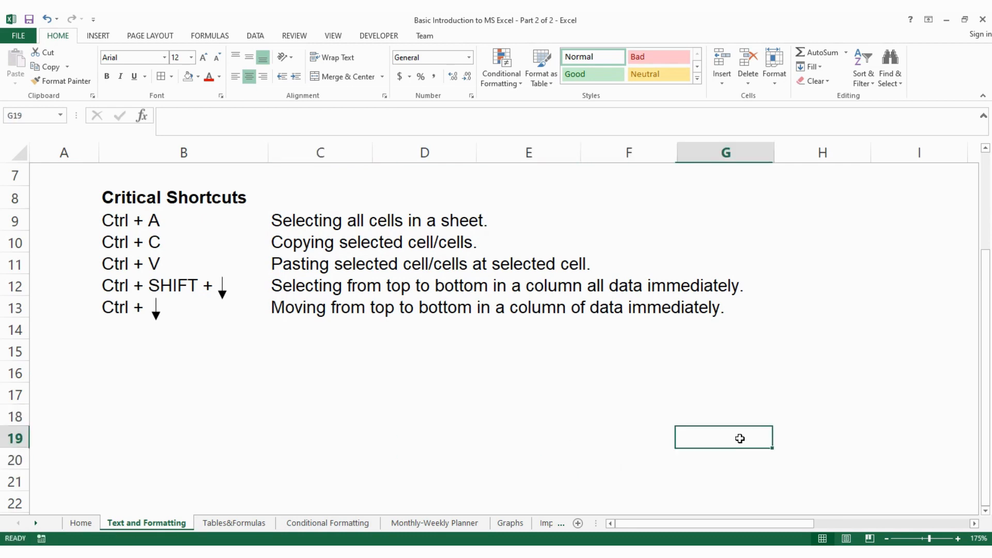
left_click(532, 457)
left_click(759, 438)
left_click(404, 411)
left_click(527, 476)
left_click(567, 454)
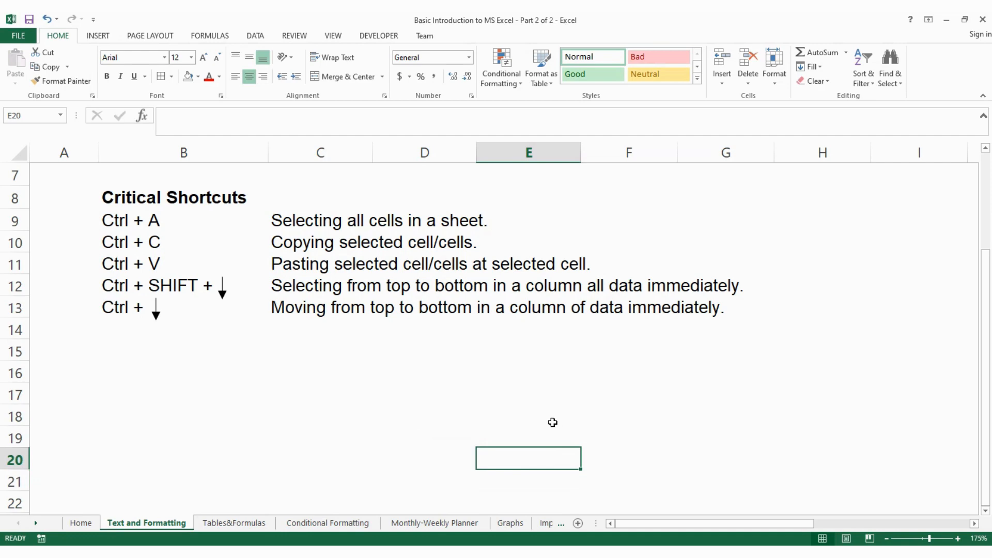
Jump from cell E20 along the worksheet's edges through E1, XFD1 and XFD1048576, and return to cell A1
key("ctrl+Up")
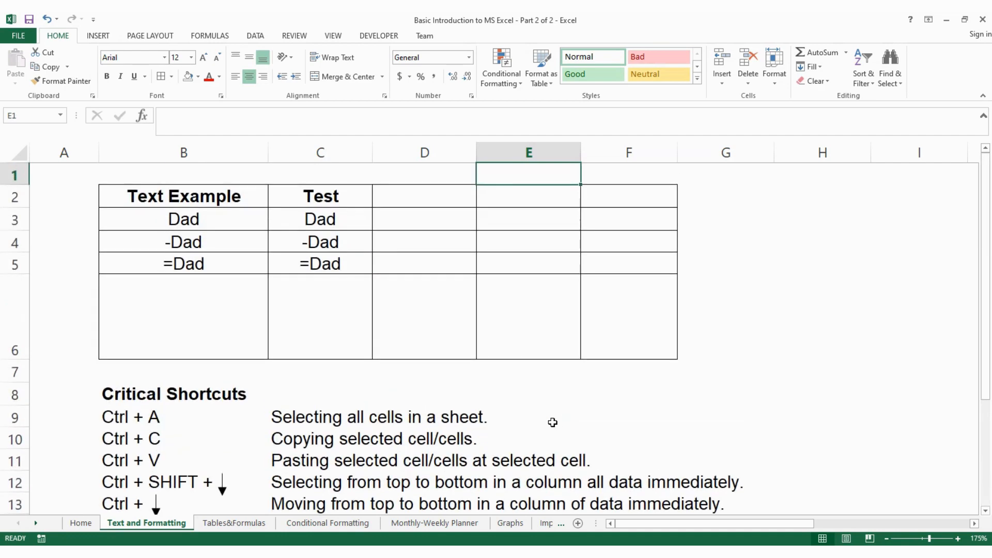
key("ctrl+Right")
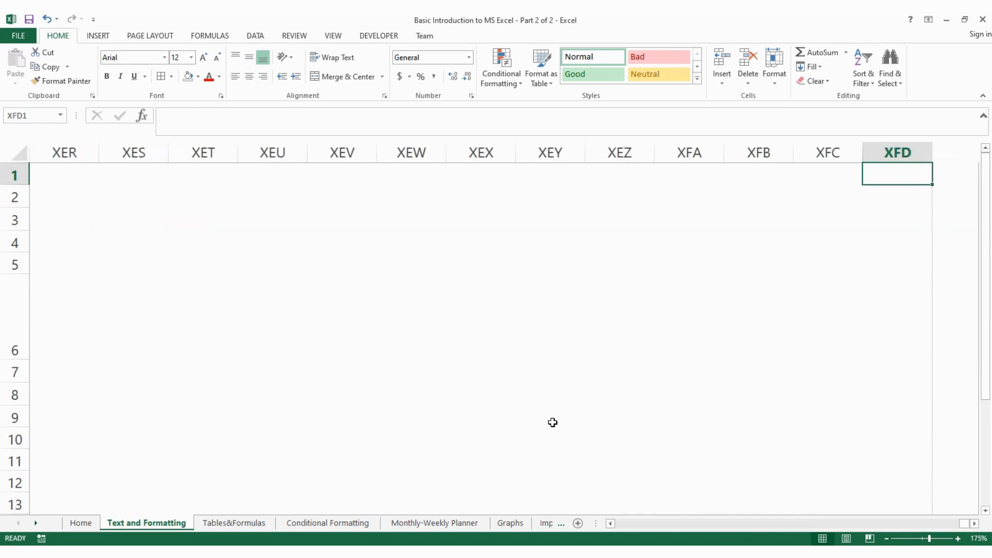
key("ctrl+Down")
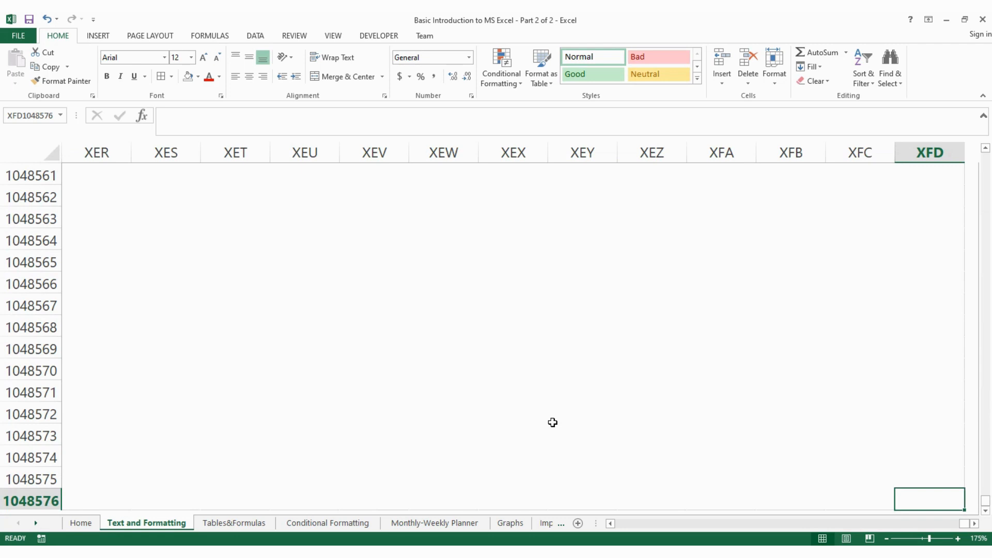
key("ctrl+Up")
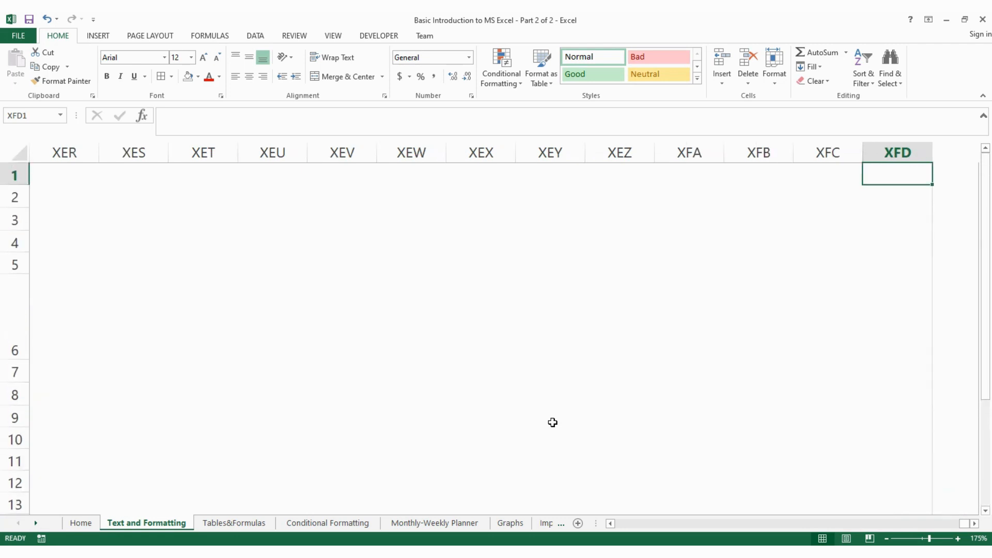
key("ctrl+Left")
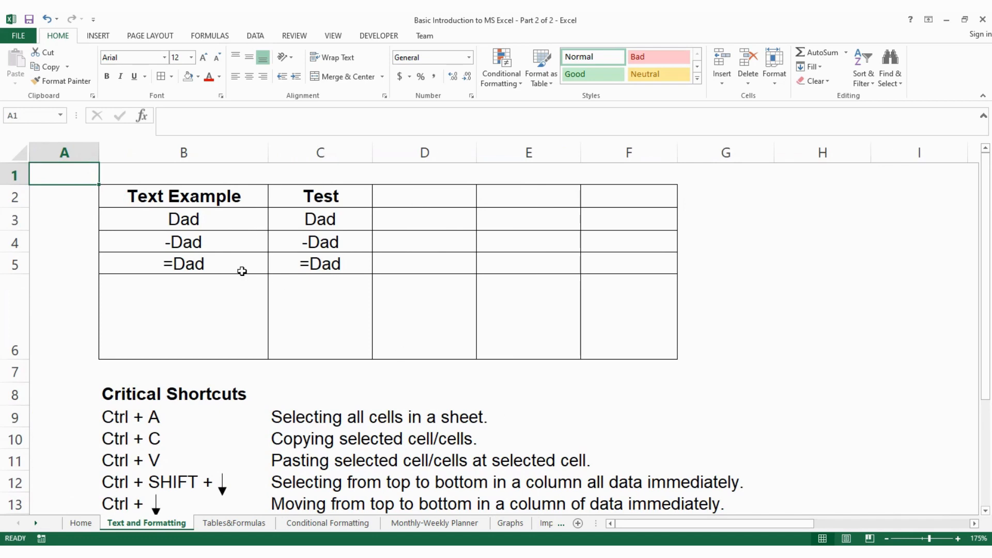
Select cell C10 on the Tables&Formulas sheet, and browse the function library's categories from Financial to Math & Trig
left_click(259, 524)
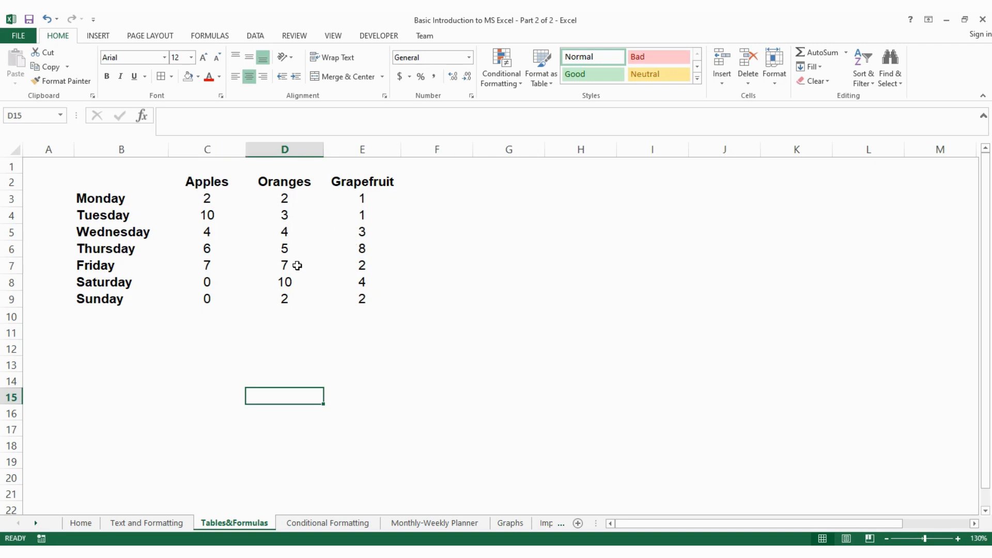
left_click(213, 322)
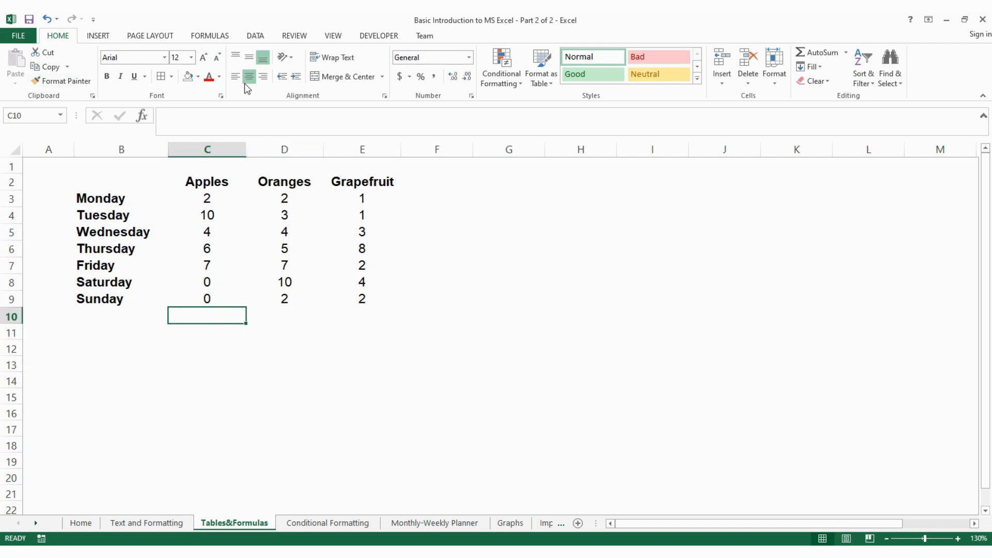
left_click(210, 36)
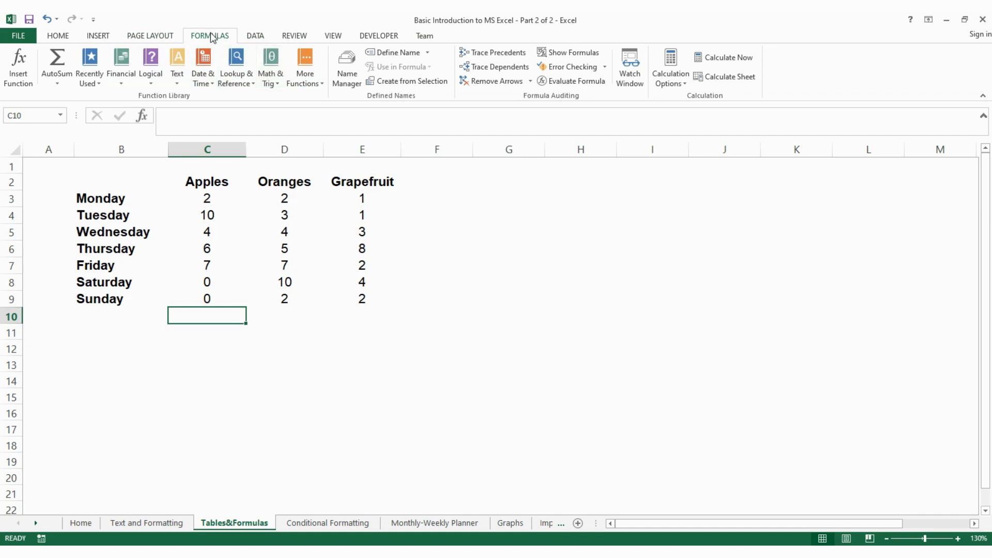
left_click(121, 80)
left_click(151, 80)
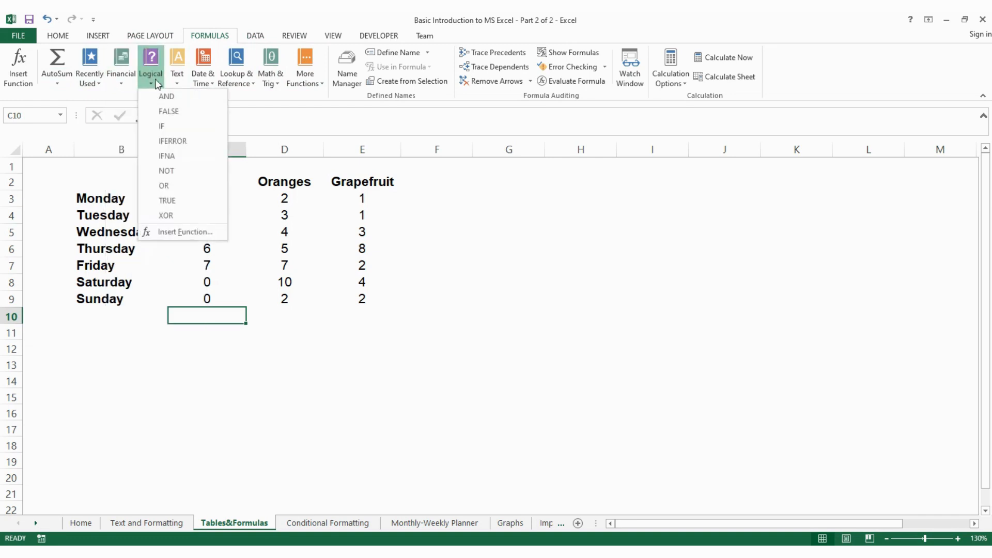
left_click(176, 81)
left_click(213, 80)
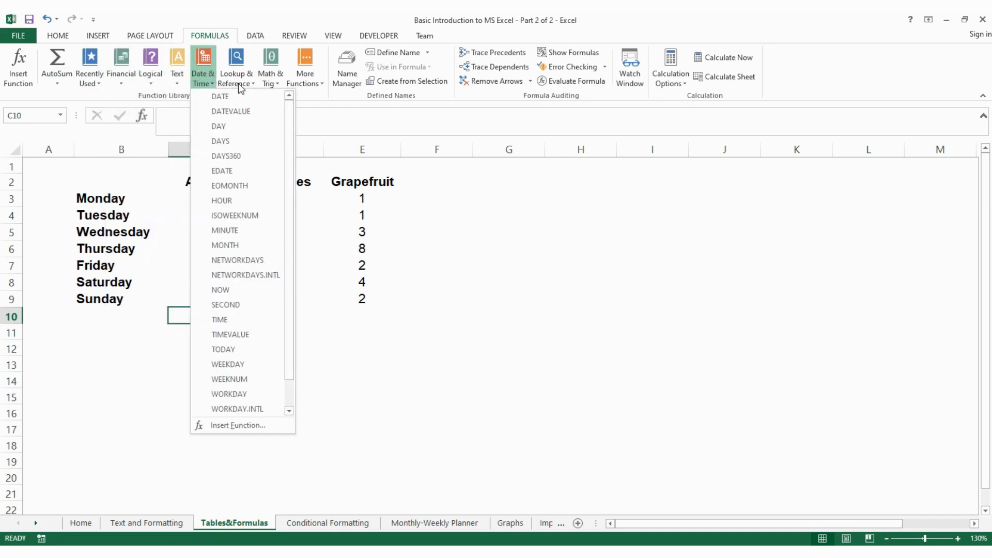
left_click(236, 77)
left_click(279, 81)
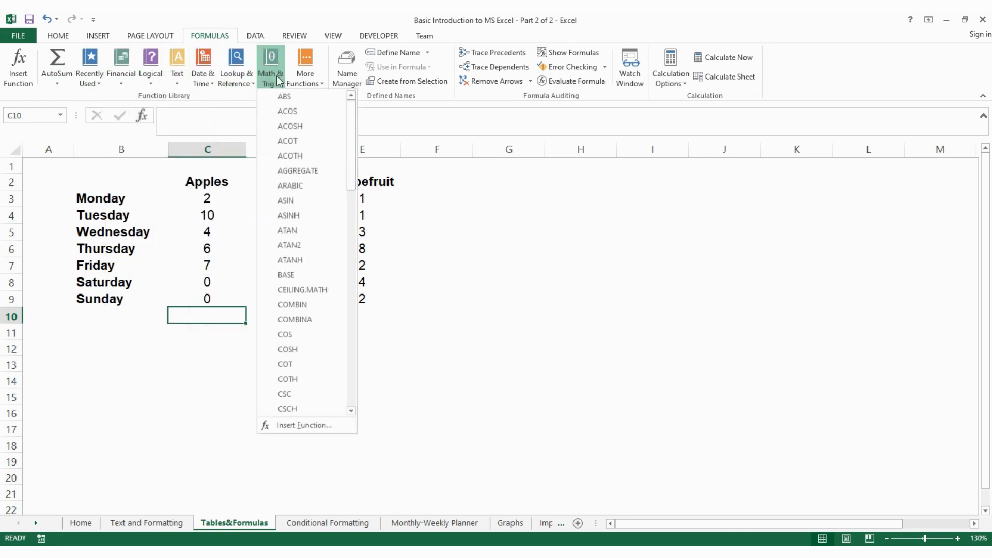
left_click(278, 82)
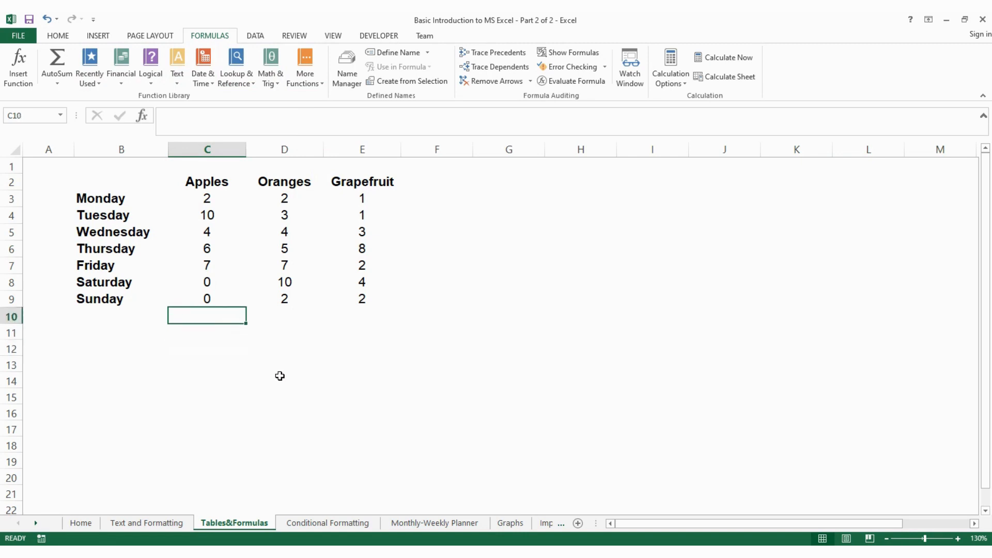
Total the Apples column in cell C10 with =SUM(C3:C9), and clear the cell again
type("=")
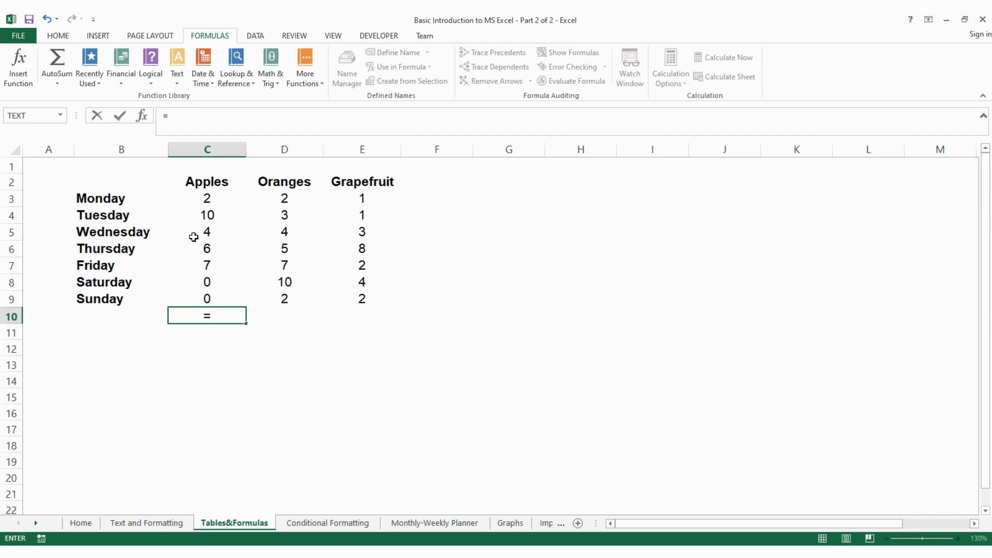
type("SUM")
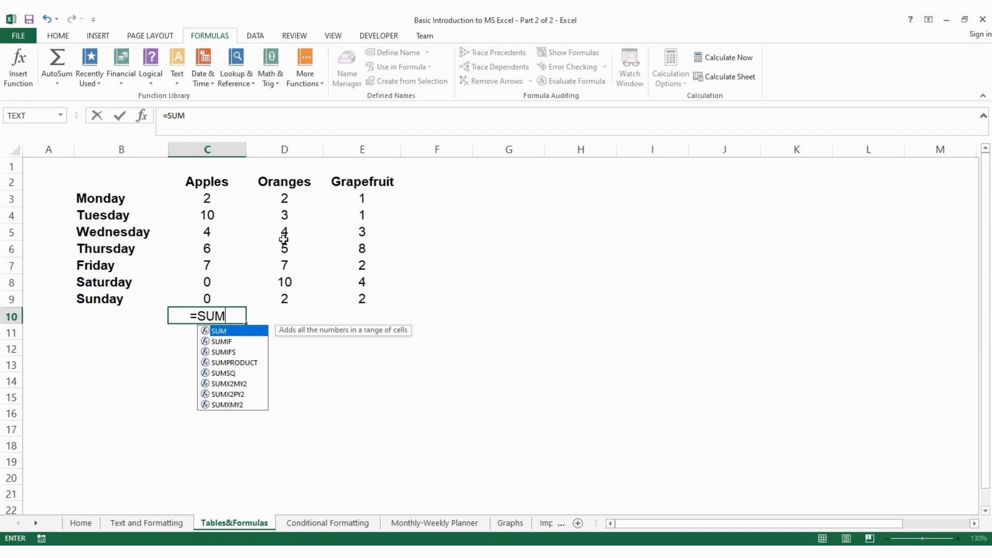
key("Escape")
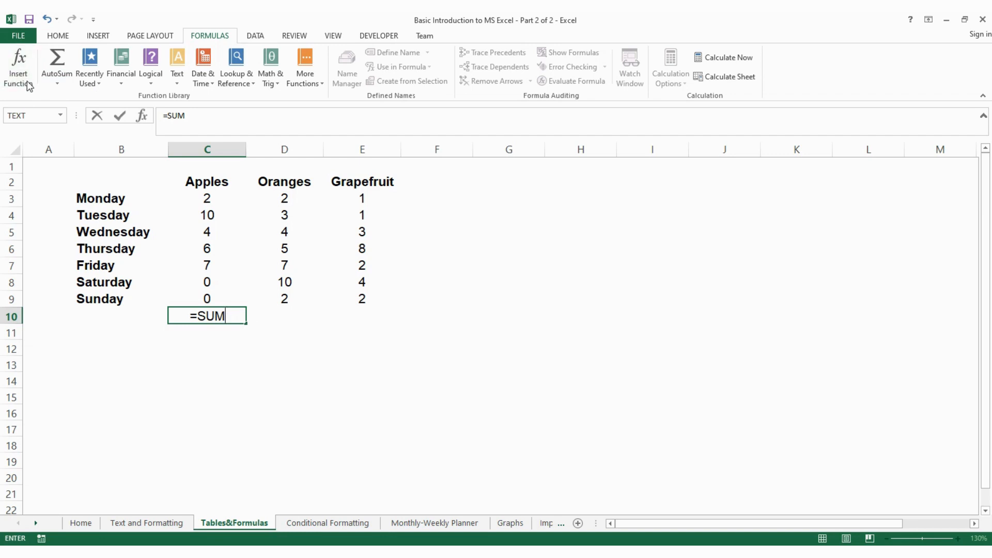
left_click(225, 316)
type("(")
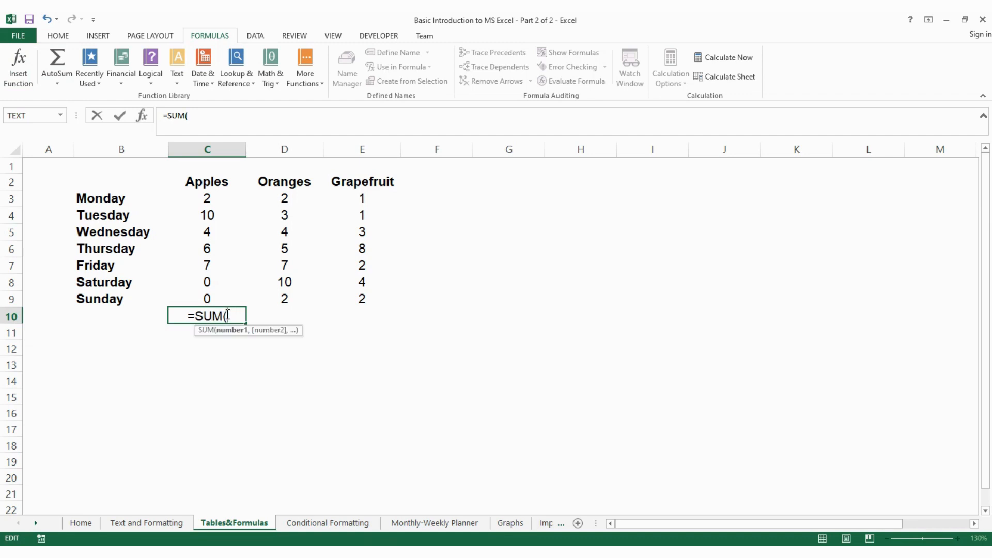
left_click_drag(206, 198, 212, 293)
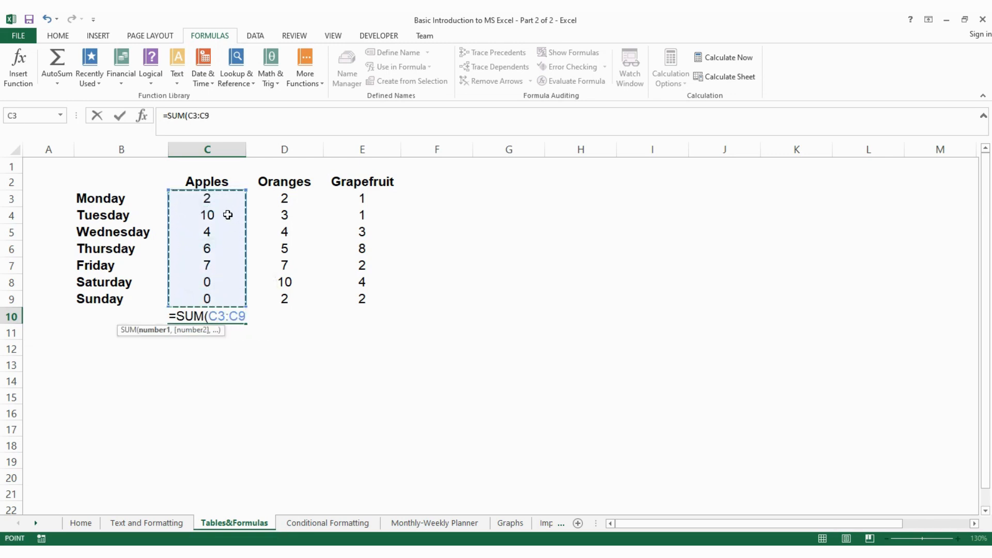
type(")")
key("Return")
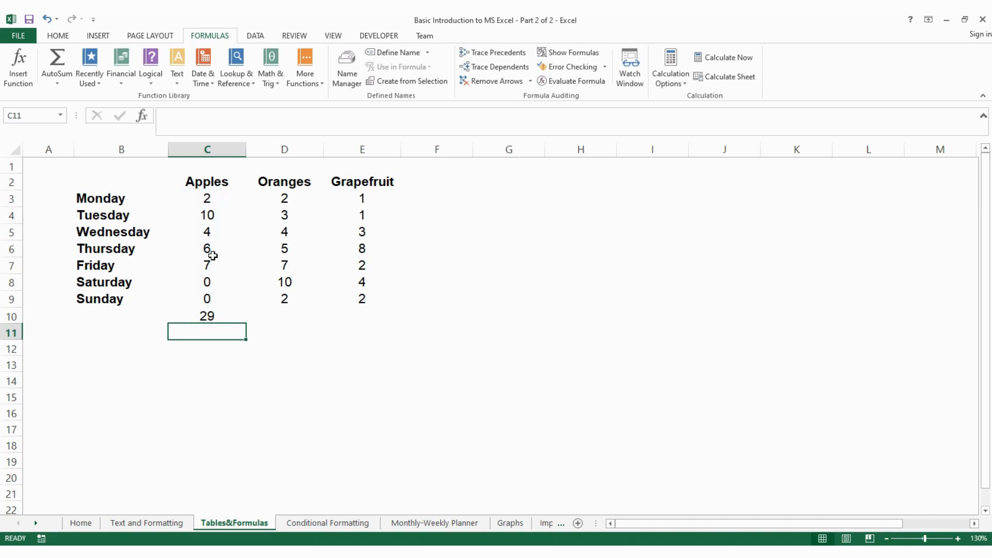
left_click(235, 312)
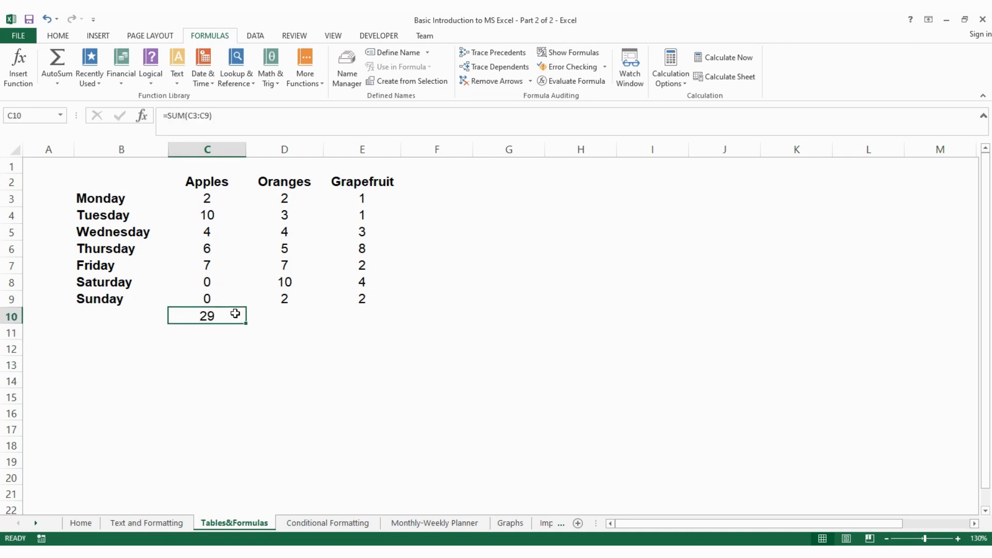
key("Delete")
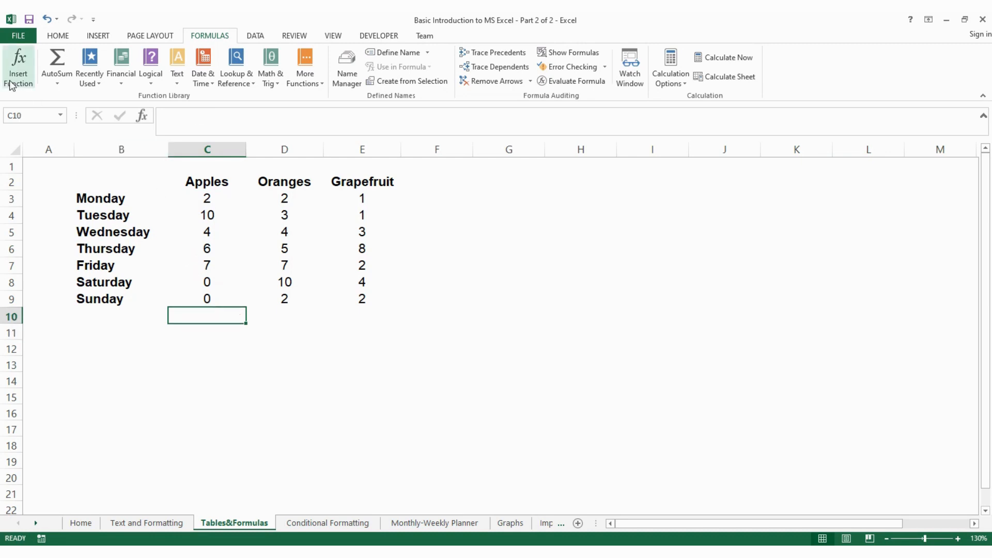
Look through the Math & Trig functions available to insert in cell C10, and cancel without inserting one
left_click(19, 67)
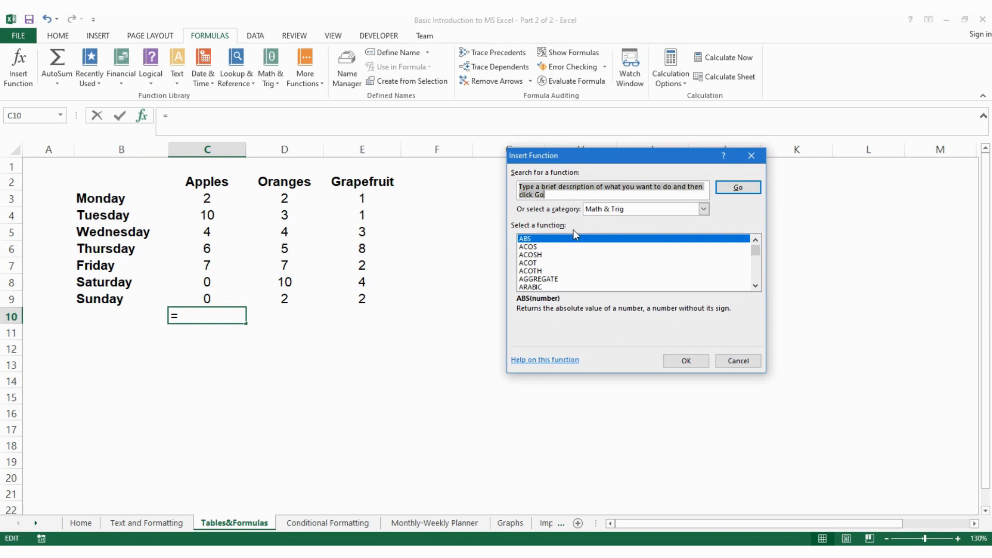
mouse_move(756, 252)
left_mouse_down()
mouse_move(767, 277)
mouse_move(759, 237)
left_mouse_up()
left_click(744, 363)
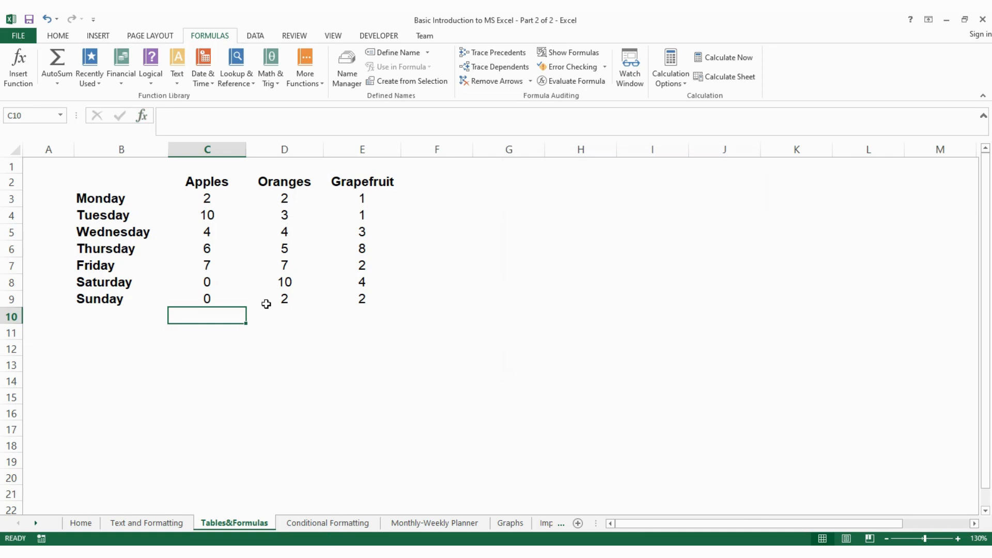
Examine the colour formatting of the Actual Consumption values in F3:F9 on the Conditional Formatting sheet
left_click(295, 523)
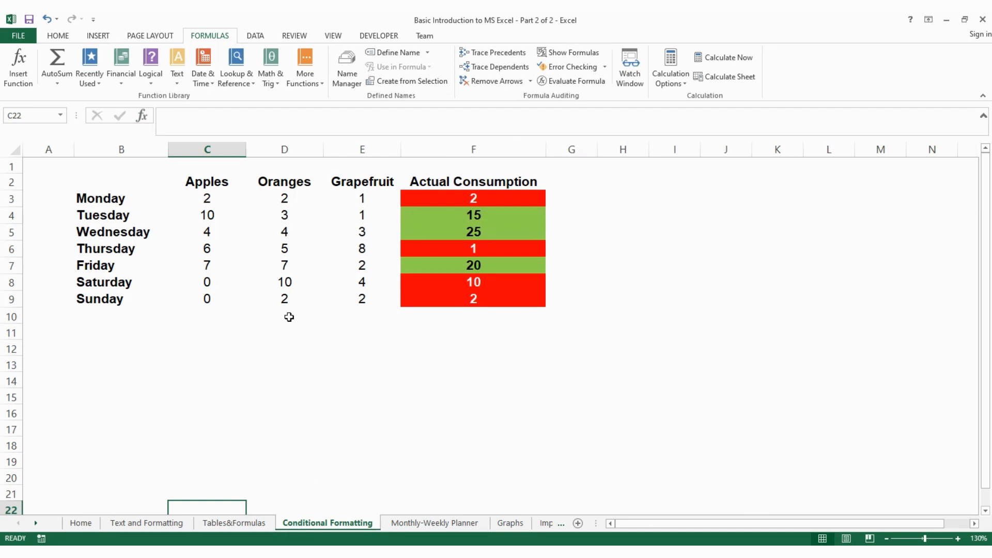
left_click_drag(456, 204, 474, 254)
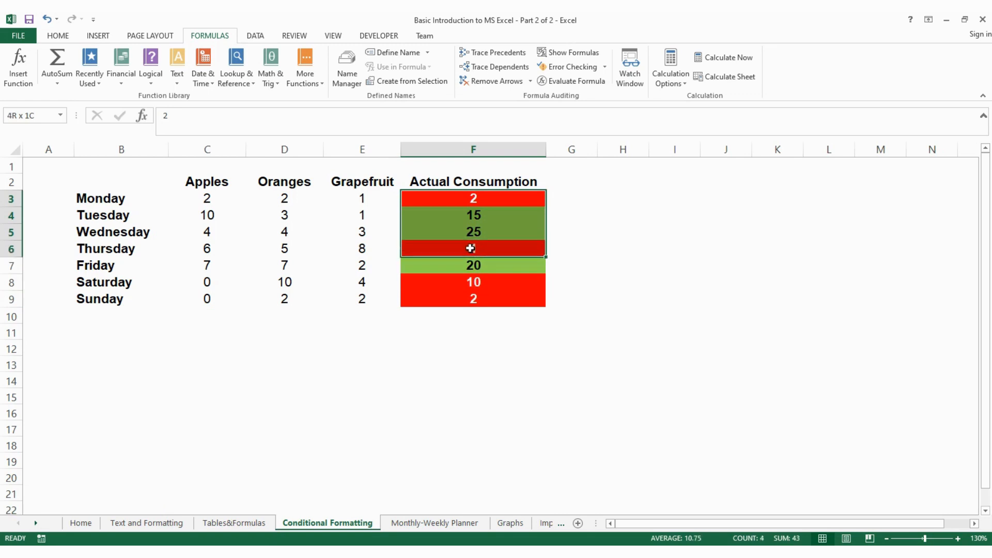
left_click_drag(471, 254, 471, 254)
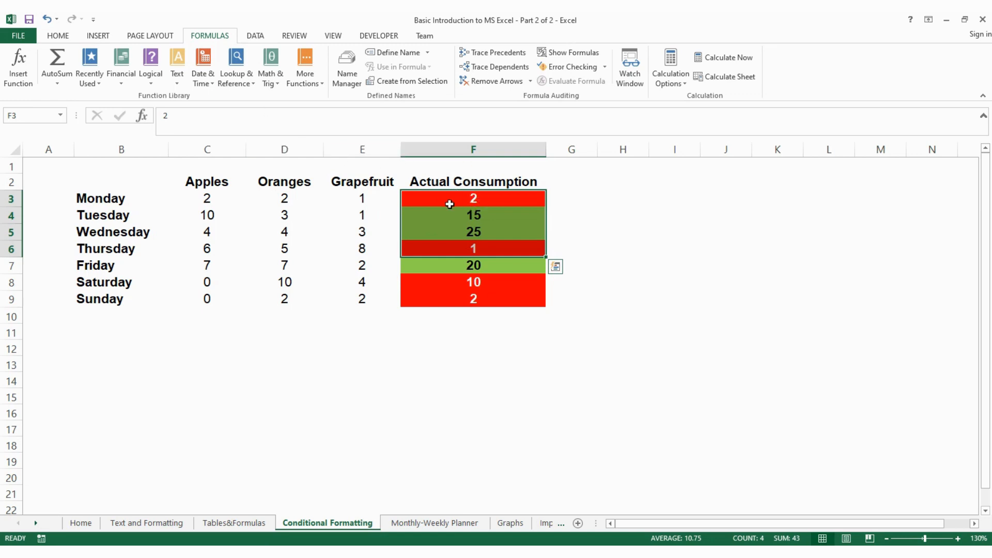
left_click_drag(450, 205, 450, 215)
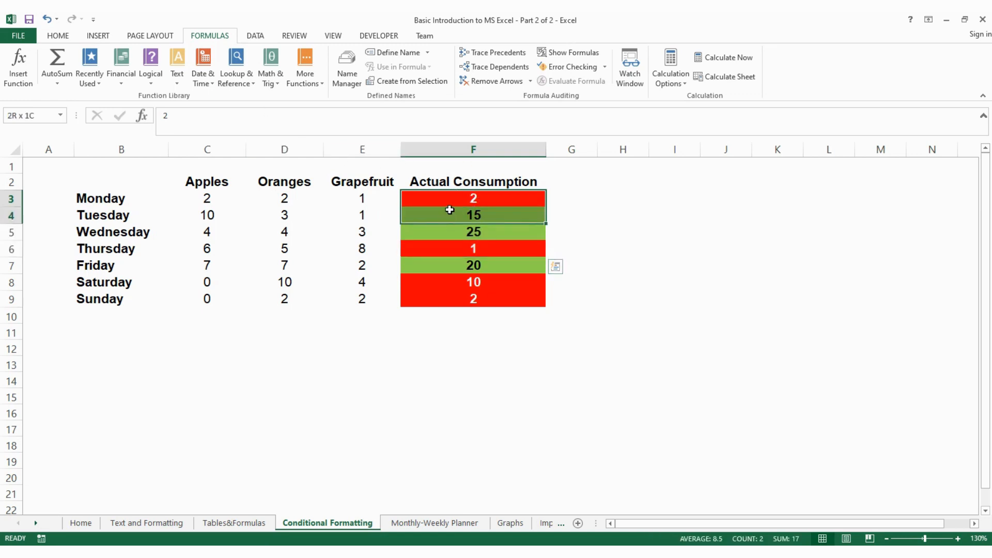
left_click(54, 36)
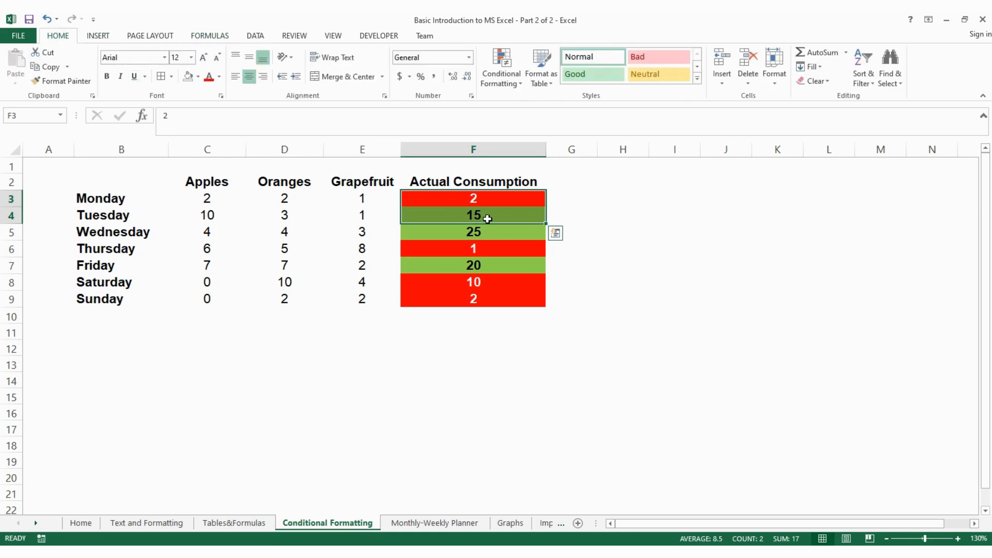
left_click(489, 202)
left_click_drag(491, 227, 492, 219)
left_click(496, 264)
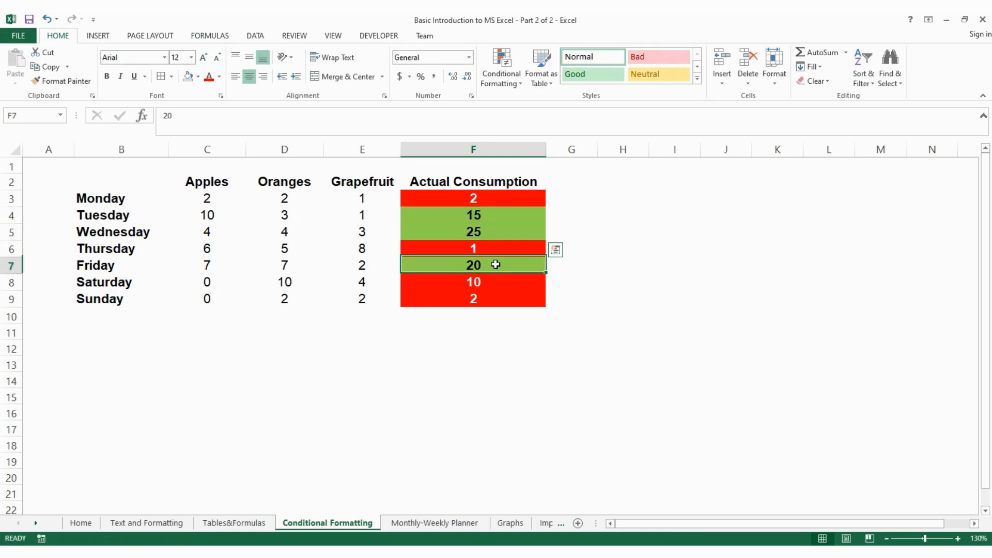
left_click(504, 296)
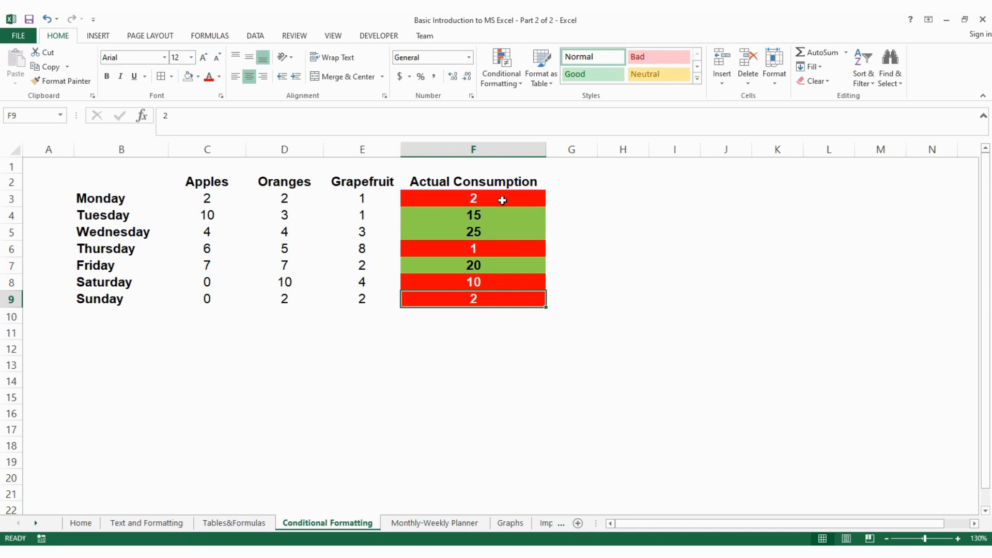
Open the conditional formatting rules manager for F3:F4, look at the new-rule options, and cancel without adding a rule
left_click_drag(500, 199, 505, 223)
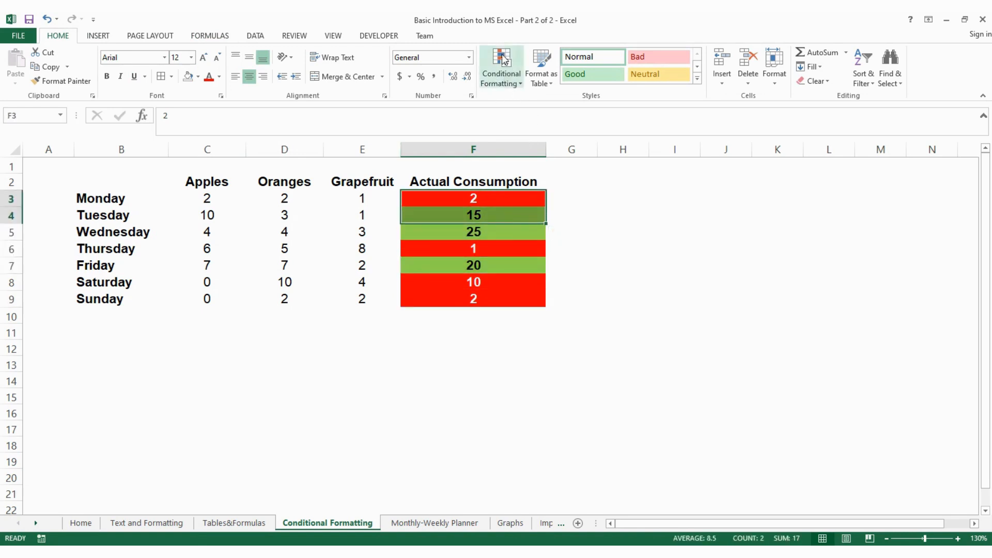
left_click(507, 86)
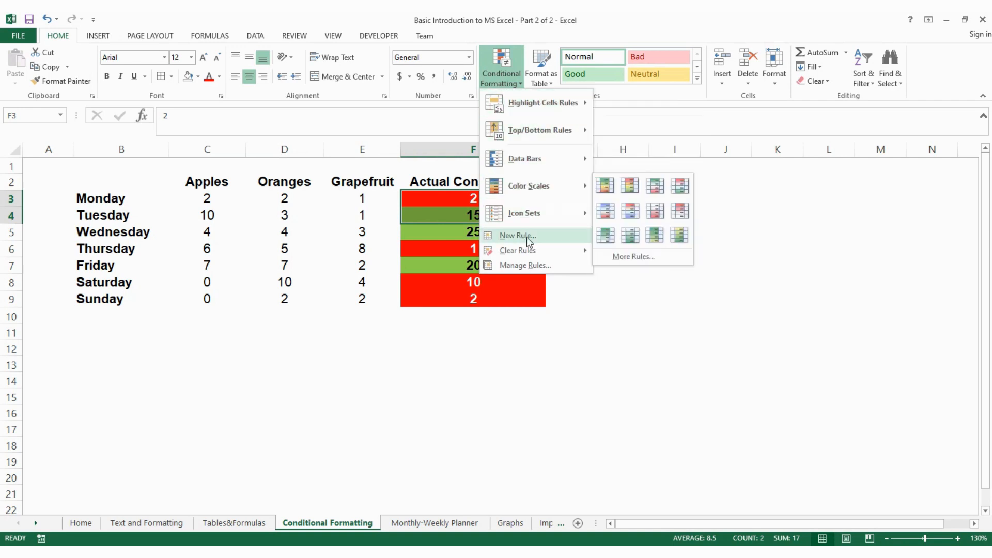
left_click(542, 266)
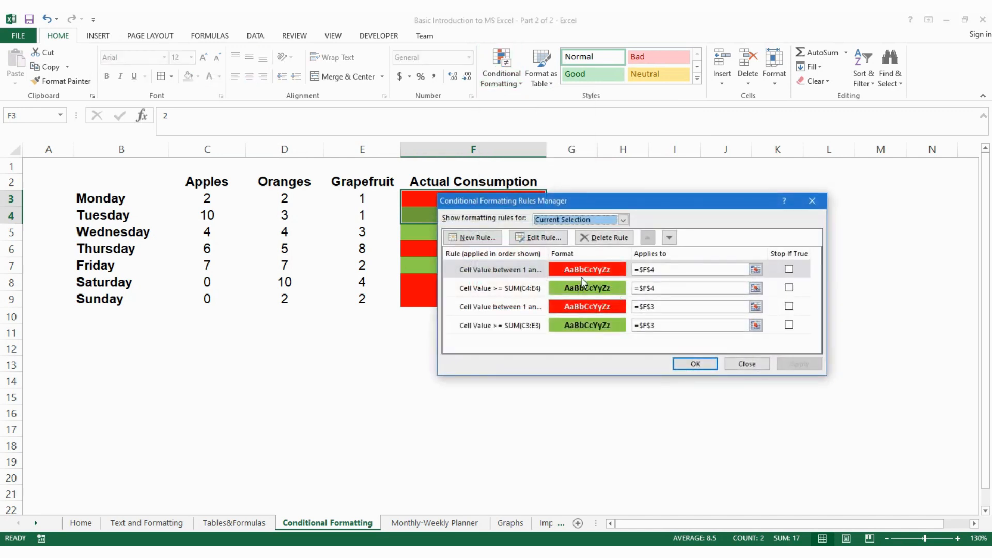
left_click(477, 238)
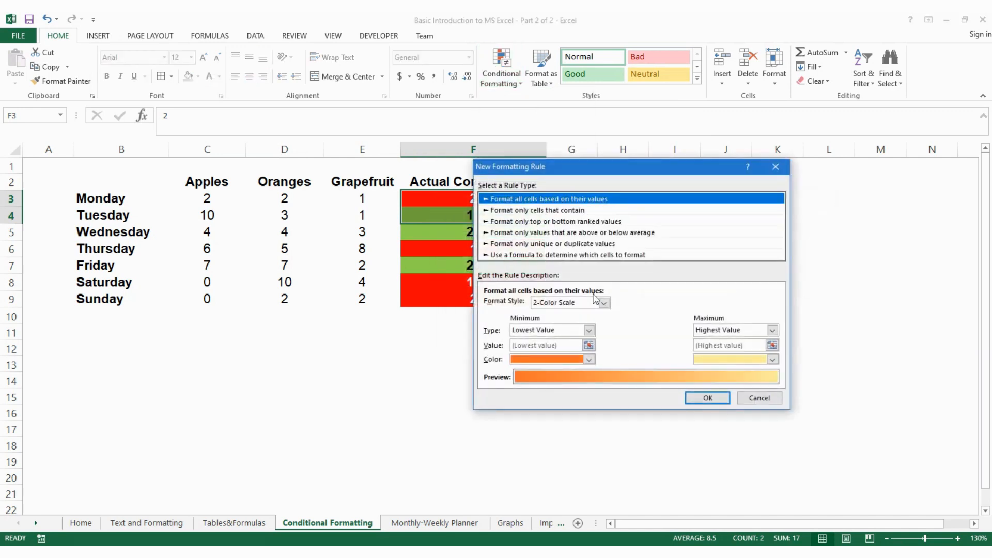
left_click(759, 398)
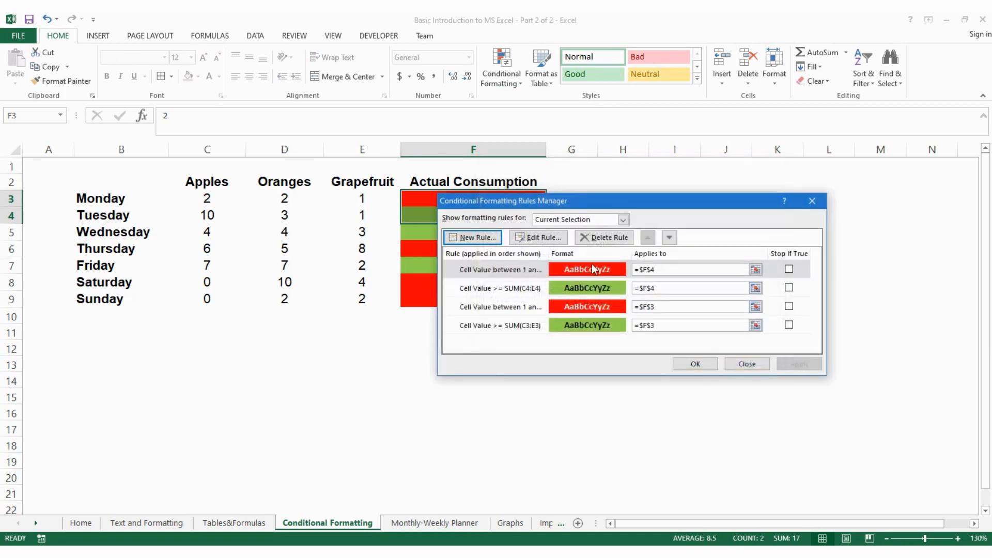
Examine the existing red and green formatting rules applied to F3 and F4, and close the rules manager
left_click(536, 288)
left_click(531, 302)
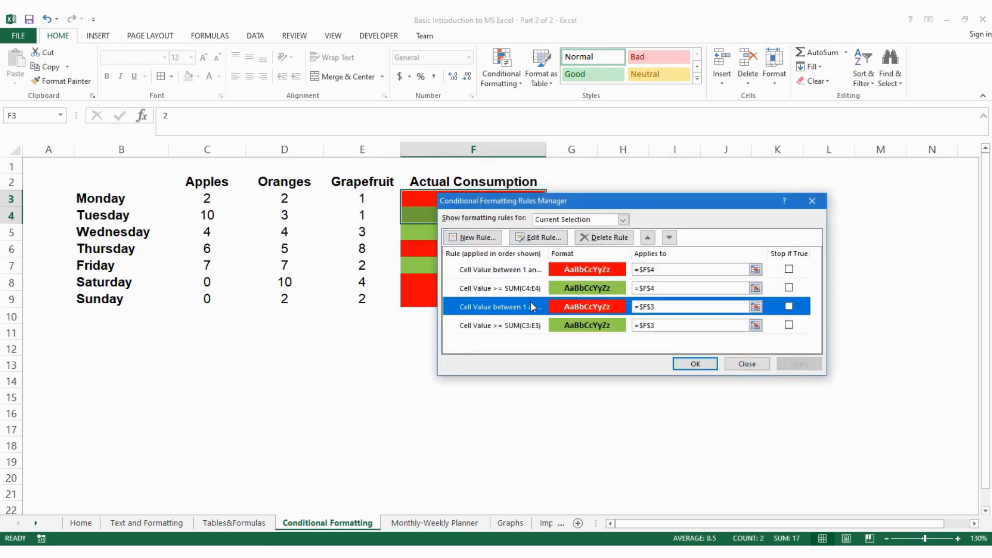
left_click(528, 317)
left_click(528, 305)
left_click(525, 287)
left_click(523, 270)
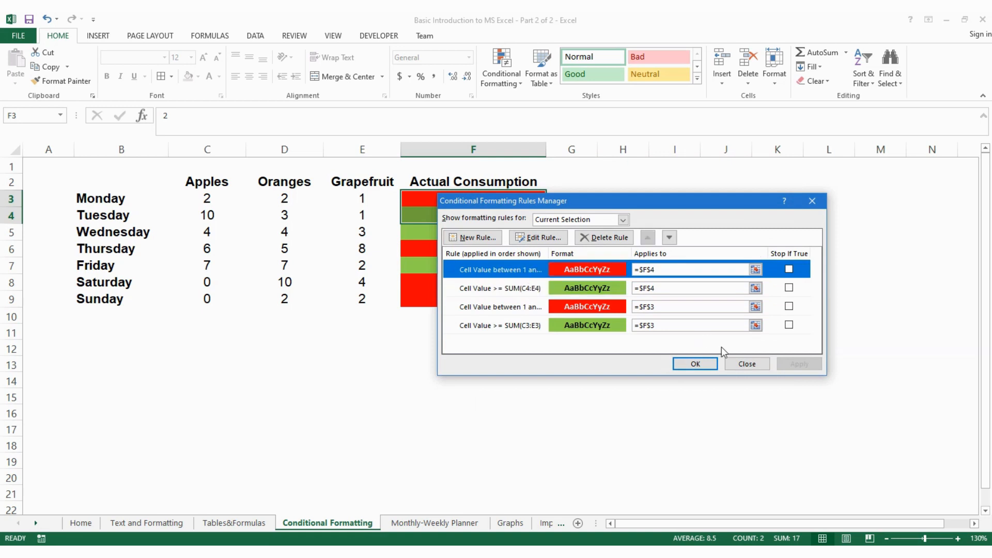
left_click(746, 365)
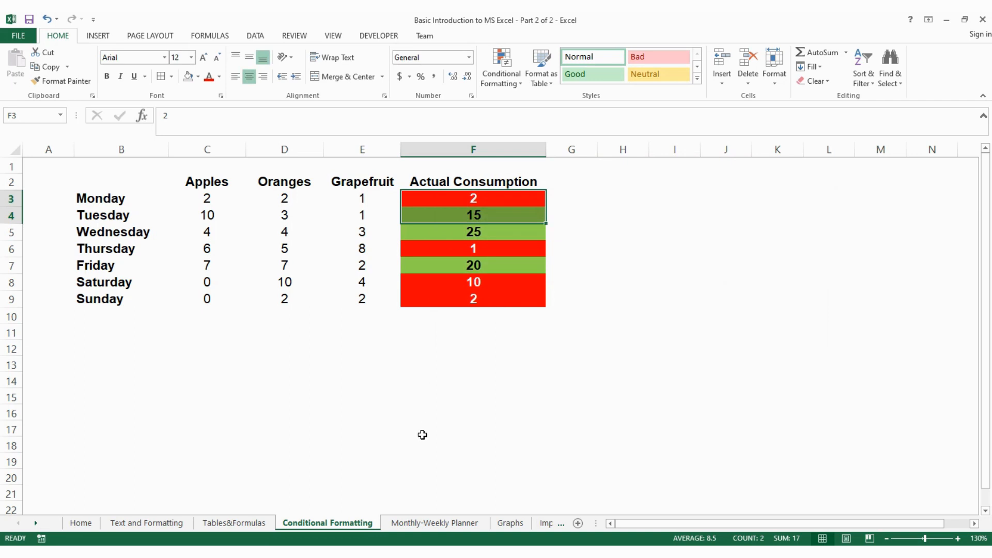
Switch to the Monthly-Weekly Planner sheet and look over the weekly calendar block in B1:H4
left_click(425, 522)
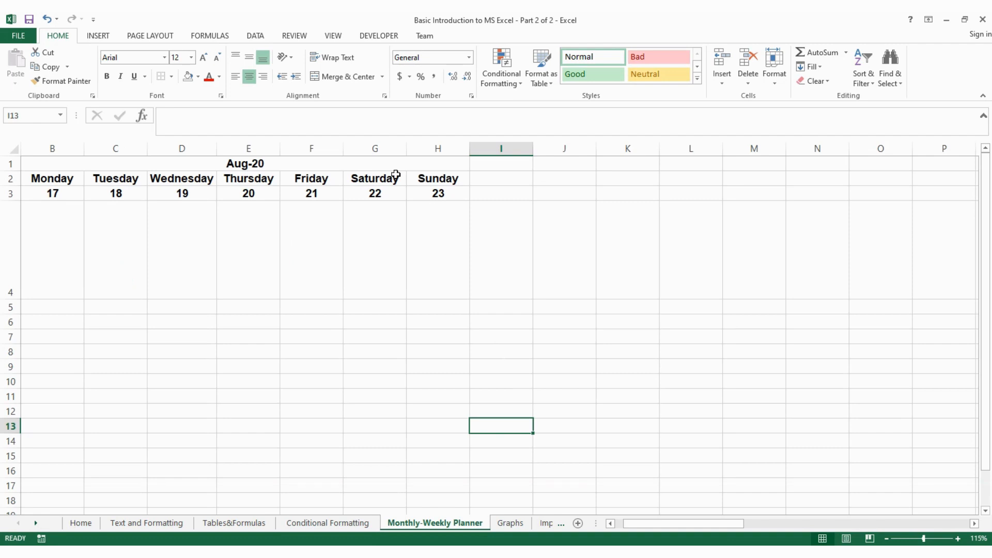
left_click_drag(195, 169, 168, 292)
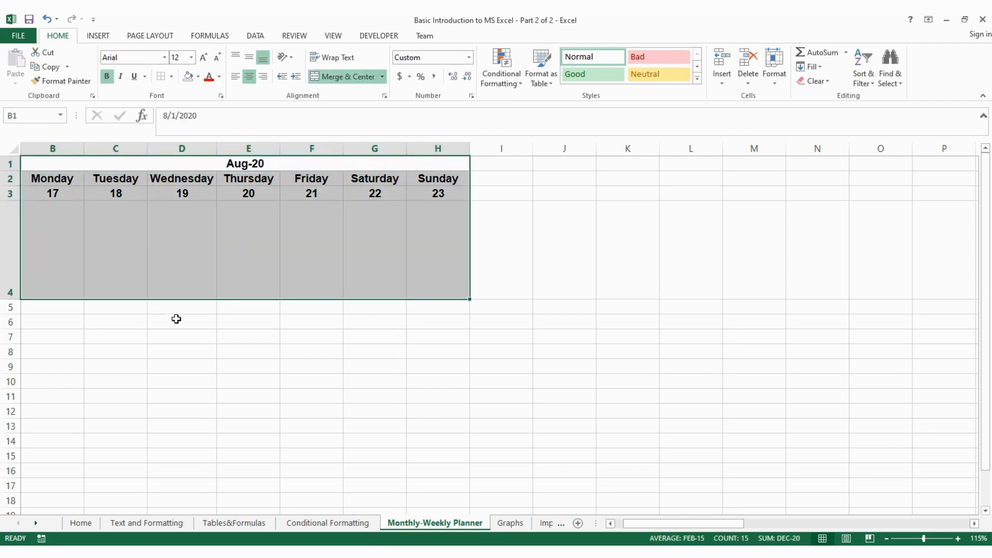
left_click(312, 331)
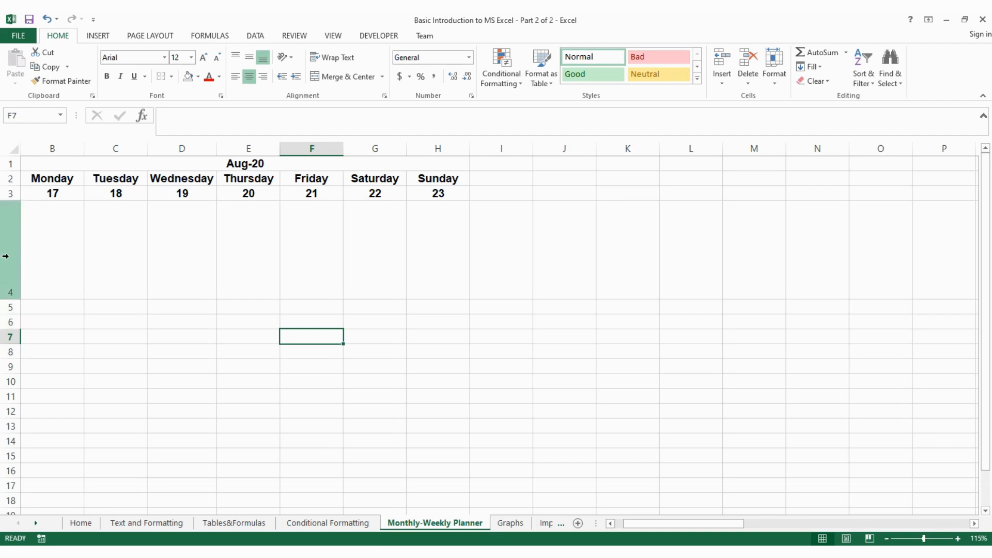
Look through the tall blank day cells in row 4 beneath the dates, from Monday to Saturday
left_click(326, 255)
left_click(352, 252)
left_click(297, 250)
left_click(249, 250)
left_click(184, 248)
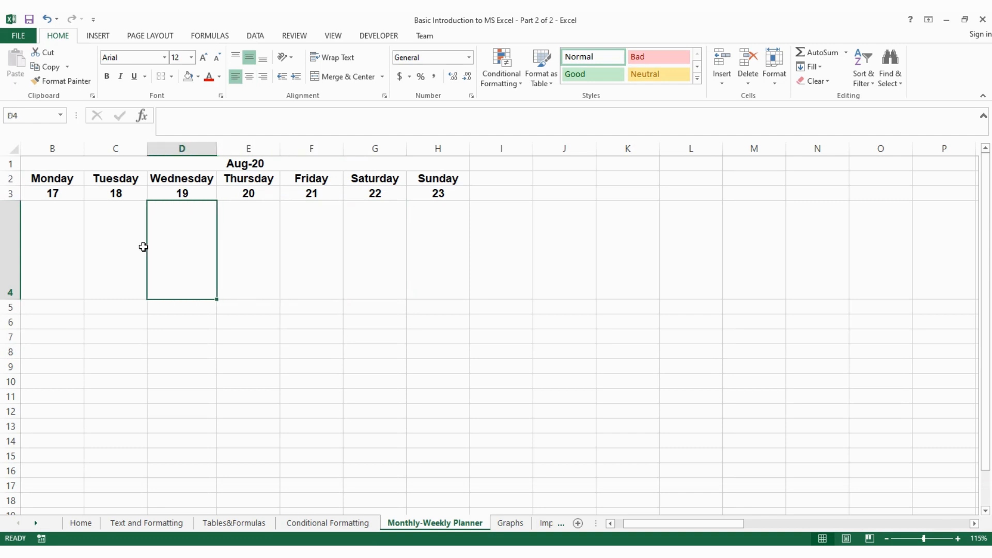
left_click(120, 247)
left_click(58, 247)
left_click(115, 252)
left_click(186, 257)
left_click(234, 263)
left_click(291, 255)
left_click(354, 257)
left_click(255, 251)
left_click(182, 250)
left_click(115, 250)
left_click(52, 250)
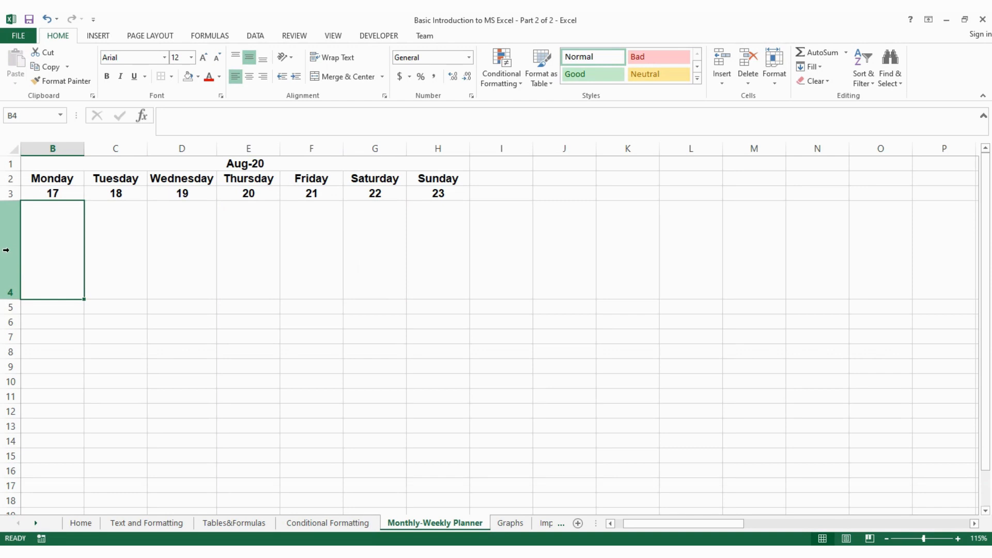
Set the height of planner row 4 to 40
right_click(7, 249)
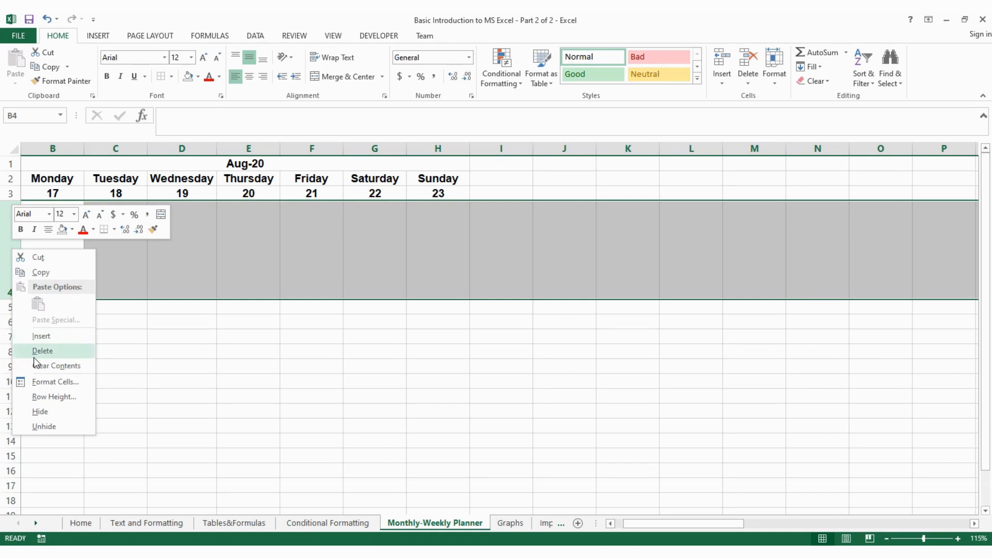
left_click(53, 397)
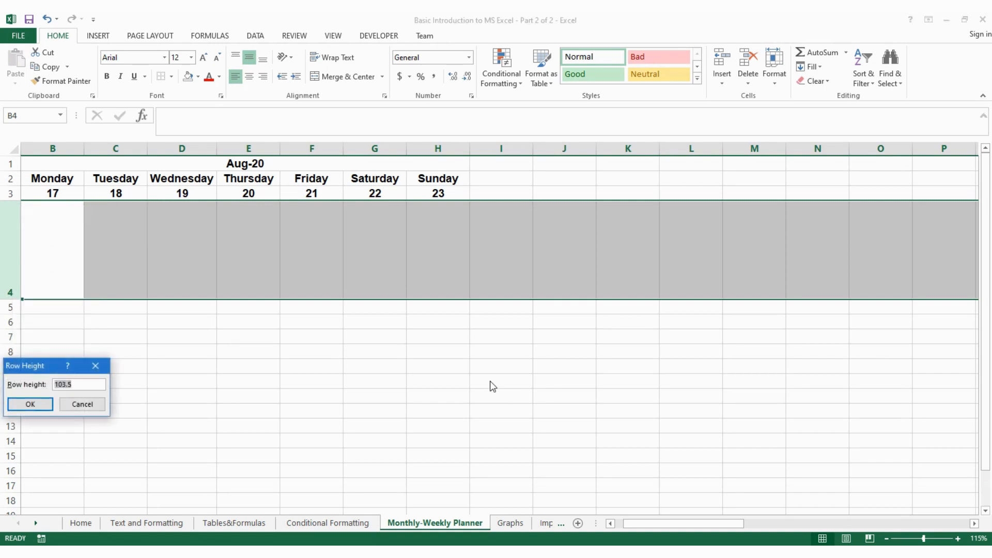
type("40")
key("Return")
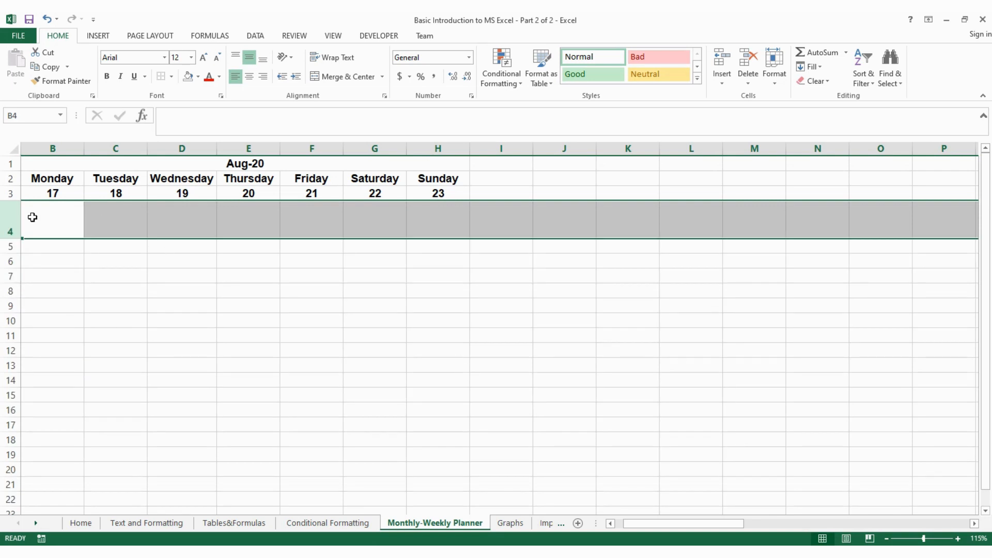
Set the height of planner row 4 to 90
right_click(10, 221)
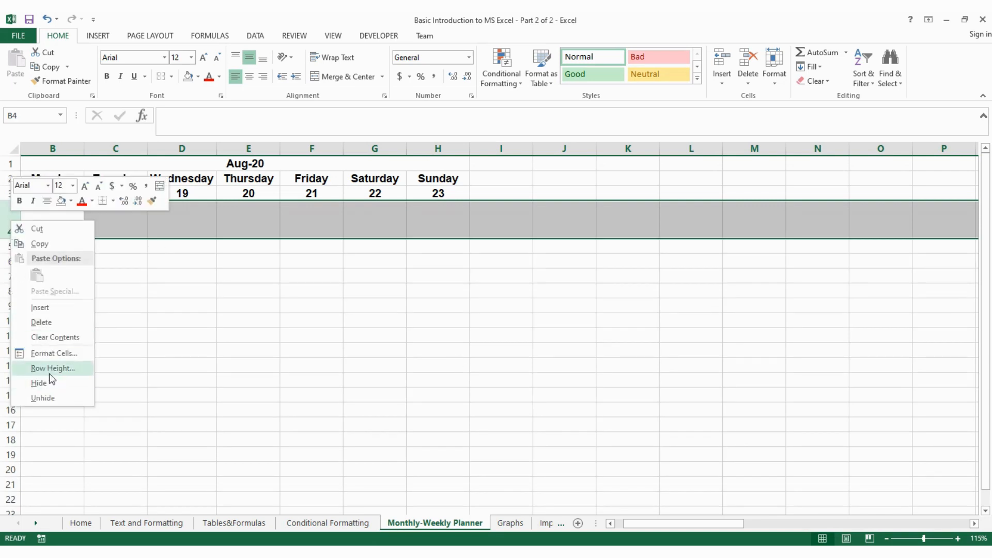
left_click(49, 373)
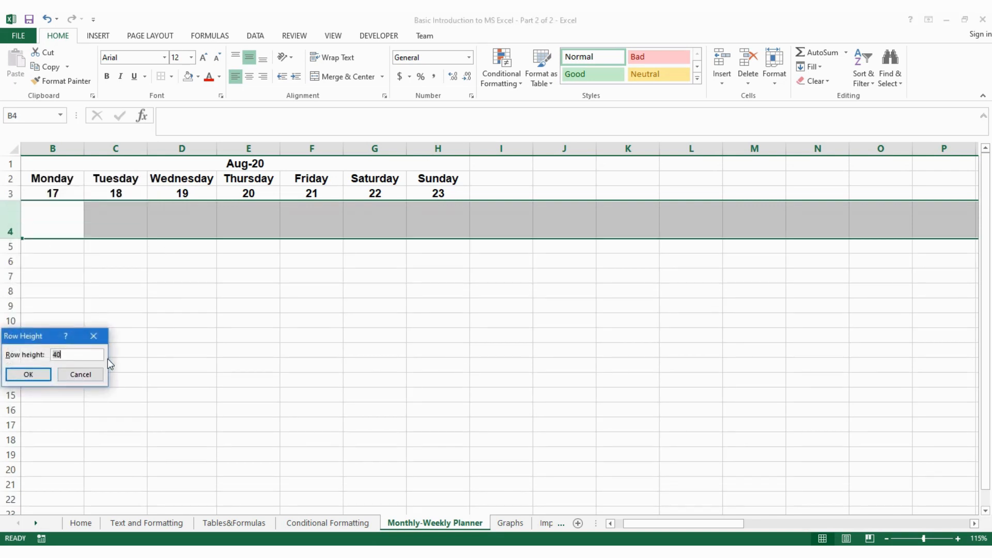
type("90")
key("Return")
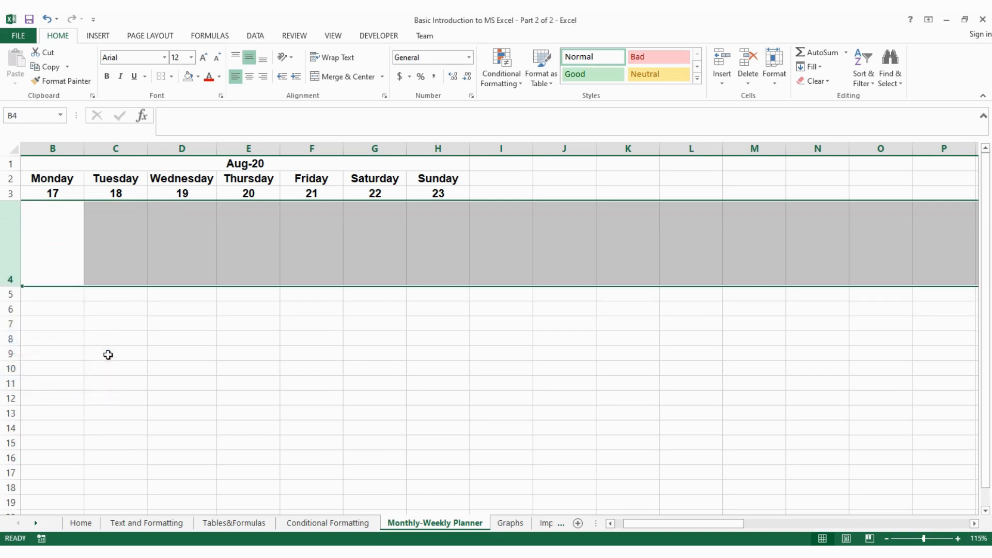
left_click(233, 356)
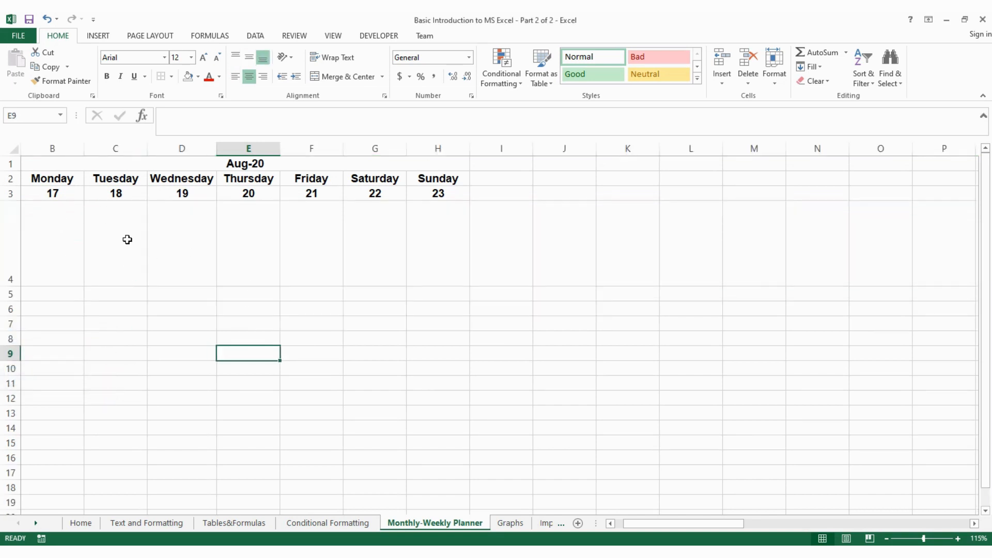
left_click(2, 239)
left_click(222, 283)
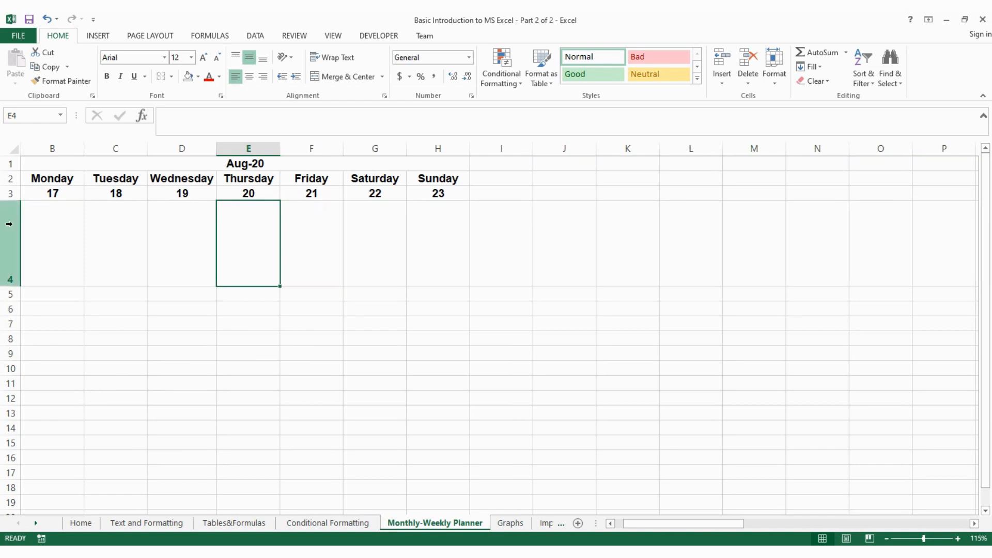
left_click(5, 239)
left_click(131, 296)
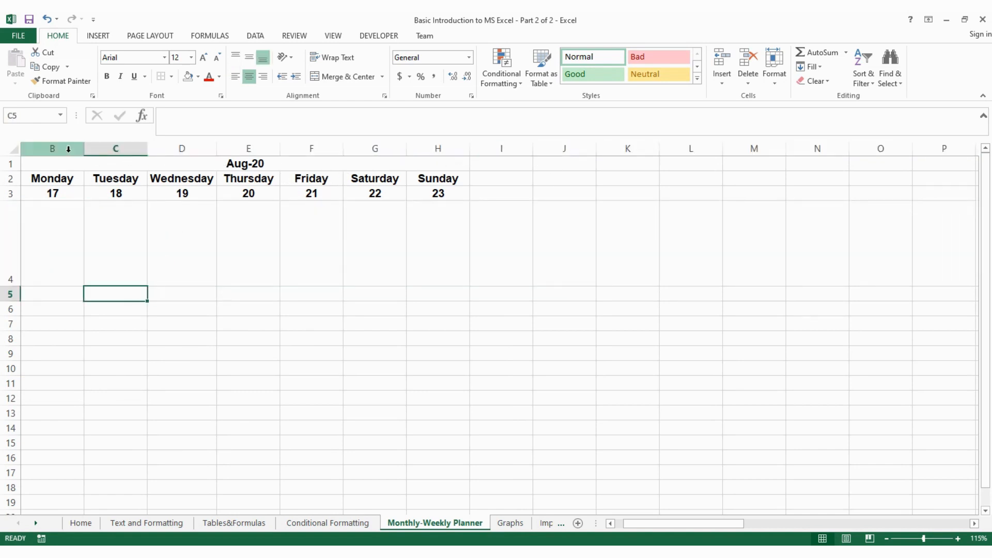
left_click_drag(64, 226, 220, 232)
left_click(220, 232)
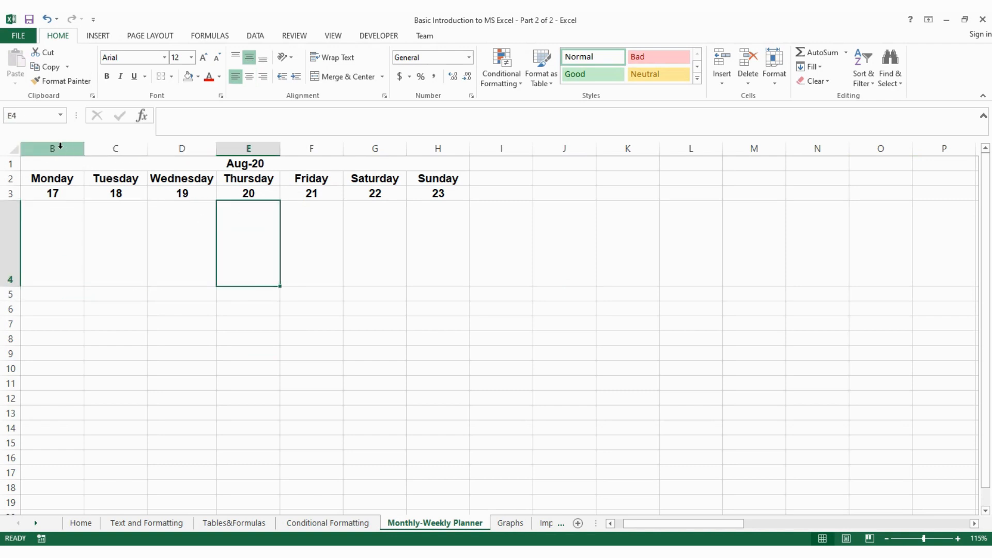
Set the width of columns B through M to 25
mouse_move(55, 148)
left_mouse_down()
mouse_move(126, 145)
mouse_move(64, 145)
left_mouse_up()
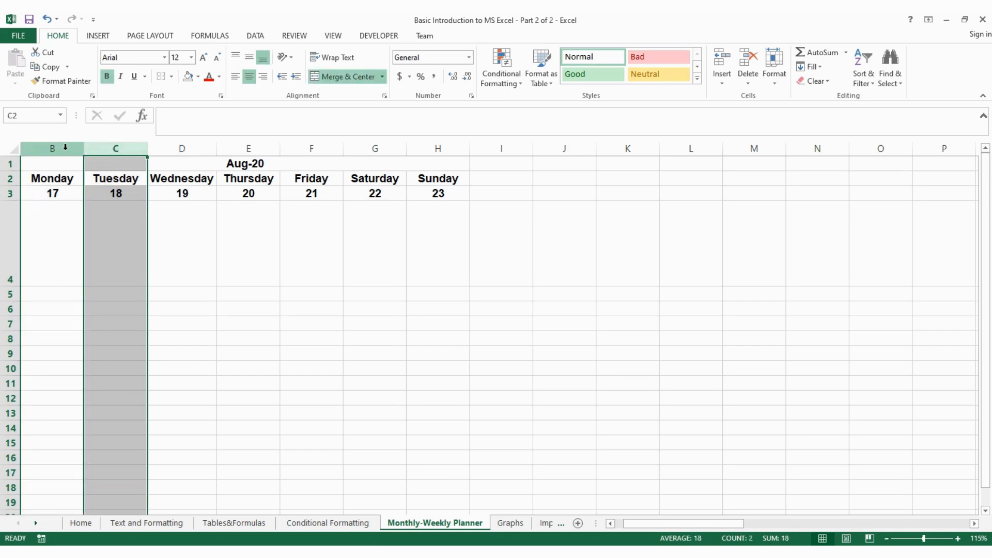
left_click_drag(65, 147, 752, 149)
right_click(656, 195)
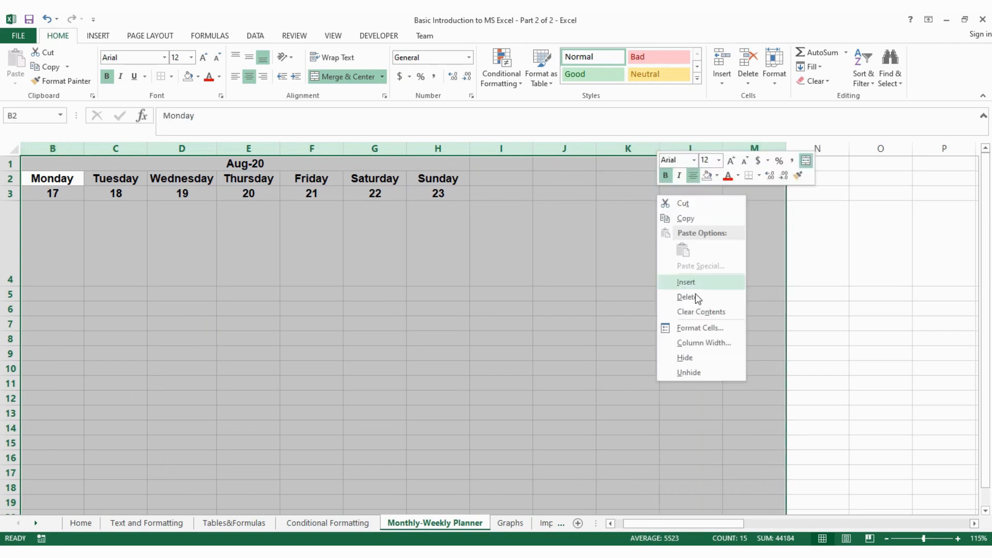
left_click(705, 340)
type("25")
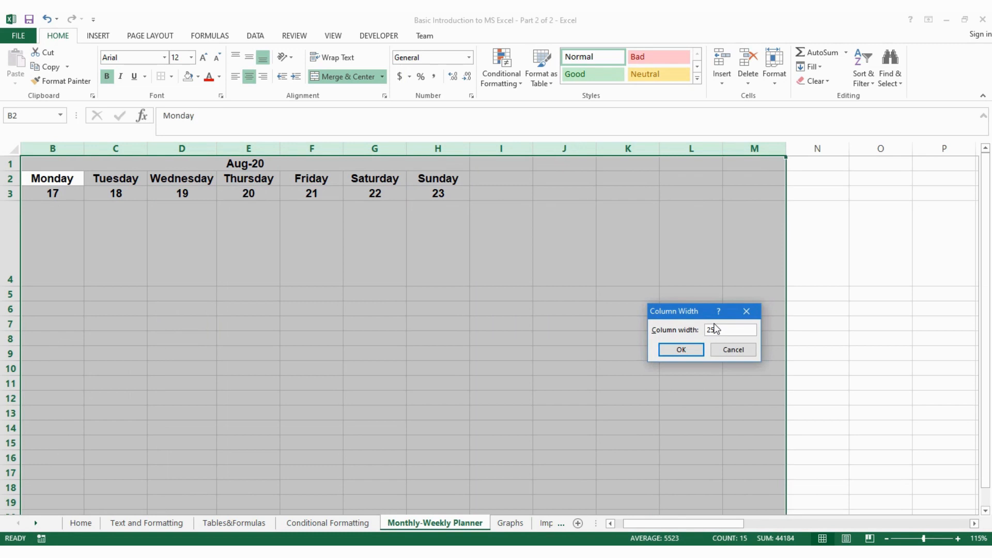
key("Return")
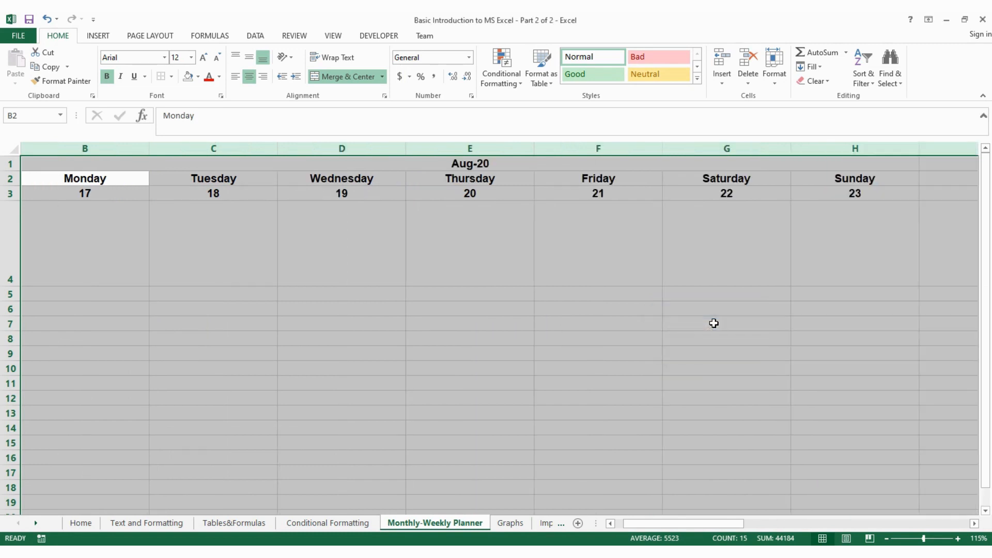
Set the width of columns B through M to 20
right_click(603, 146)
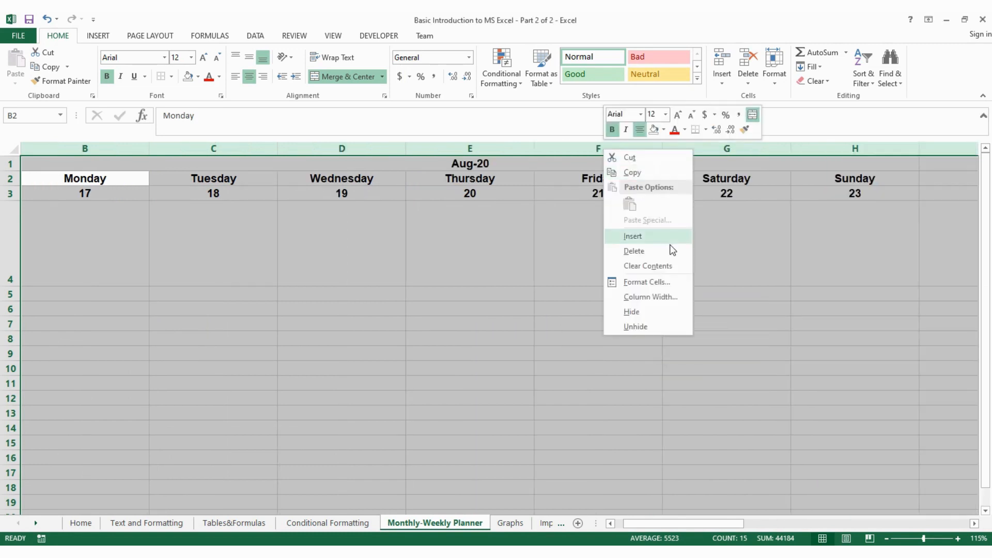
left_click(675, 295)
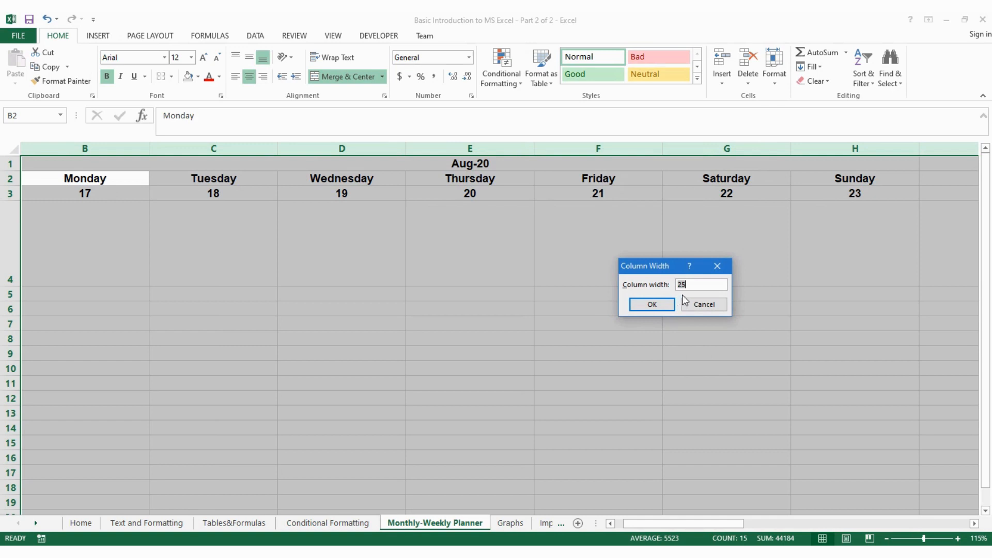
type("20")
key("Return")
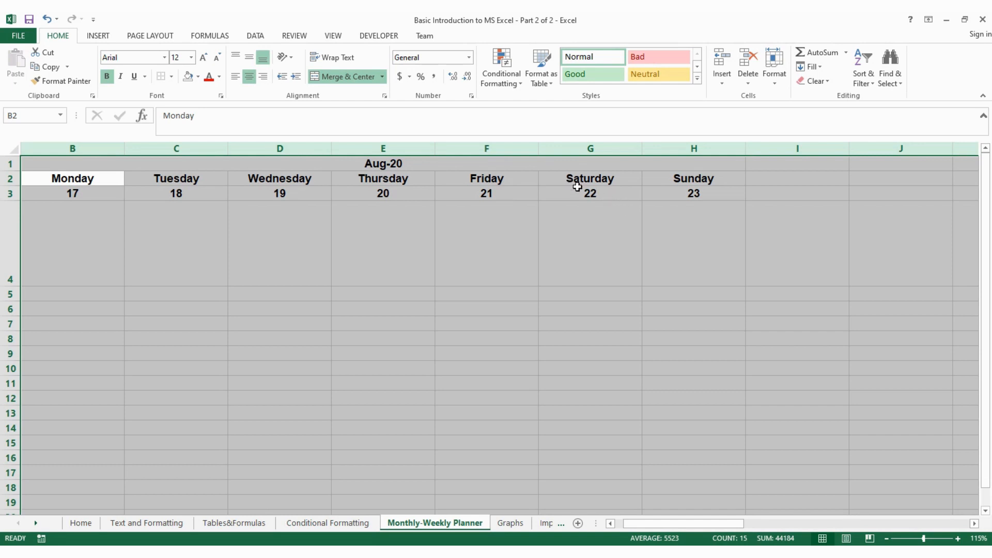
left_click(416, 293)
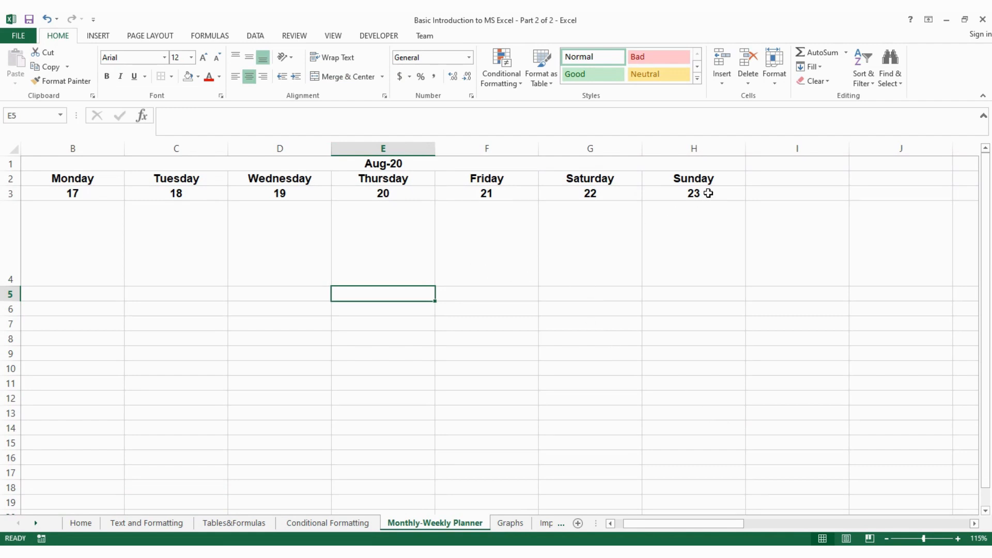
Remove the bold formatting from the month, weekday and date headings in B1:H3, and apply bold to them again
left_click(139, 159)
left_click(561, 259)
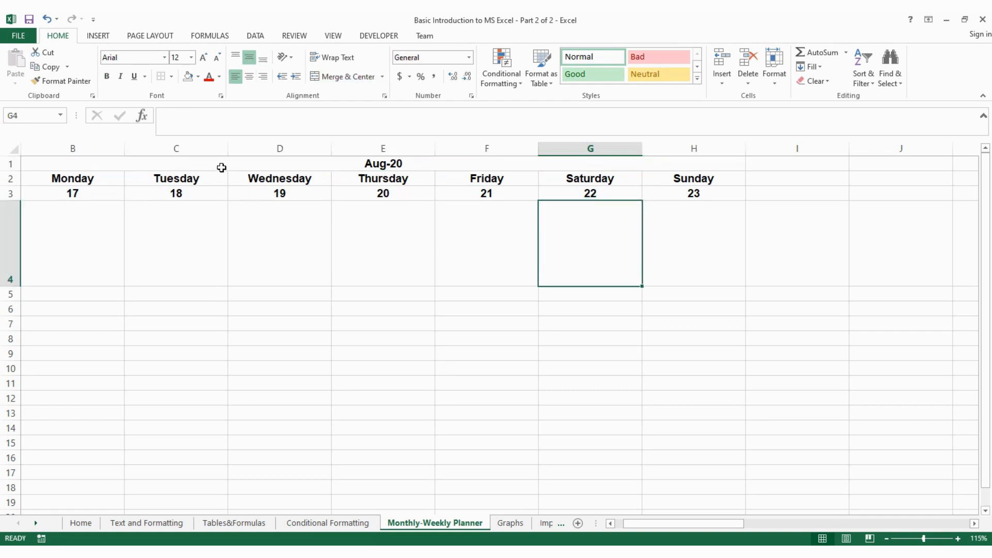
left_click_drag(228, 164, 229, 189)
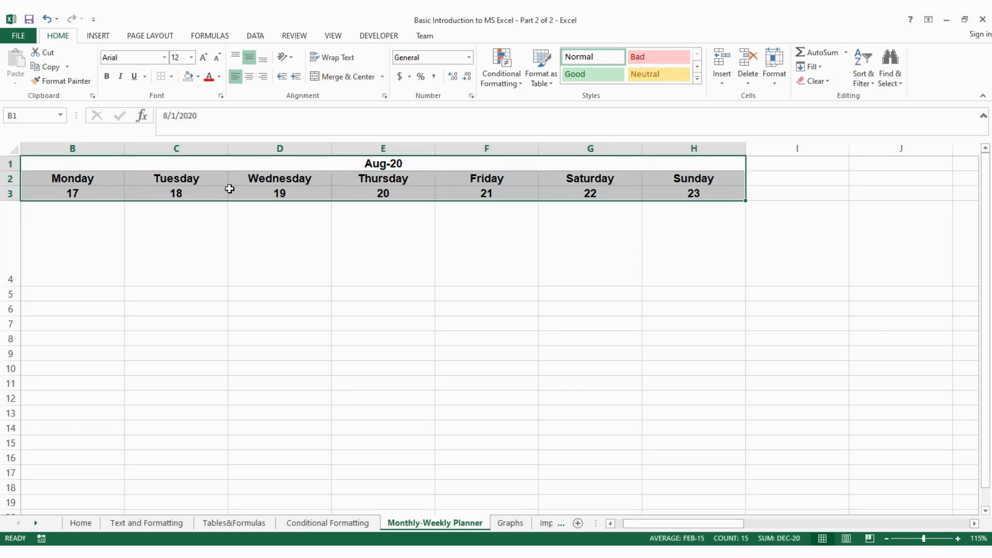
left_click(108, 80)
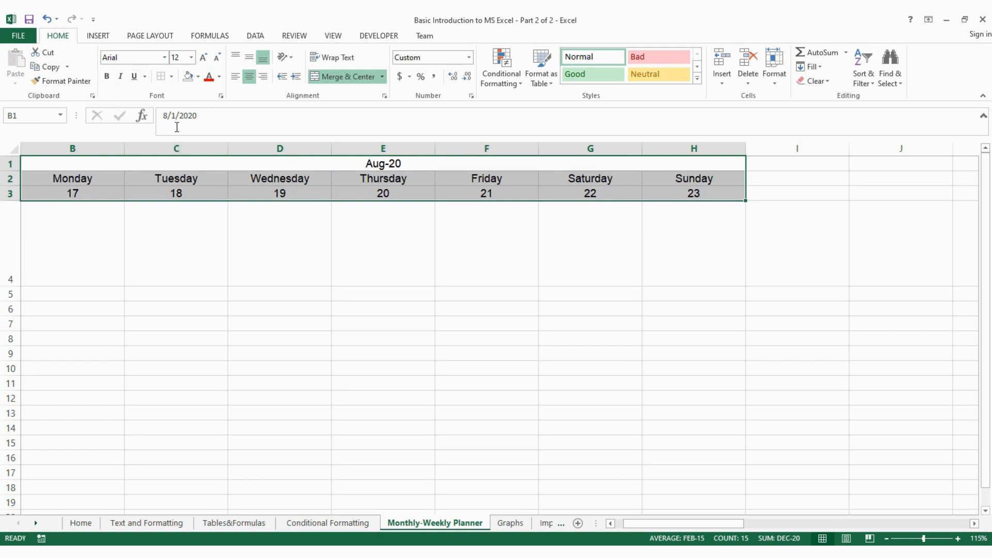
left_click_drag(286, 166, 364, 197)
left_click(107, 78)
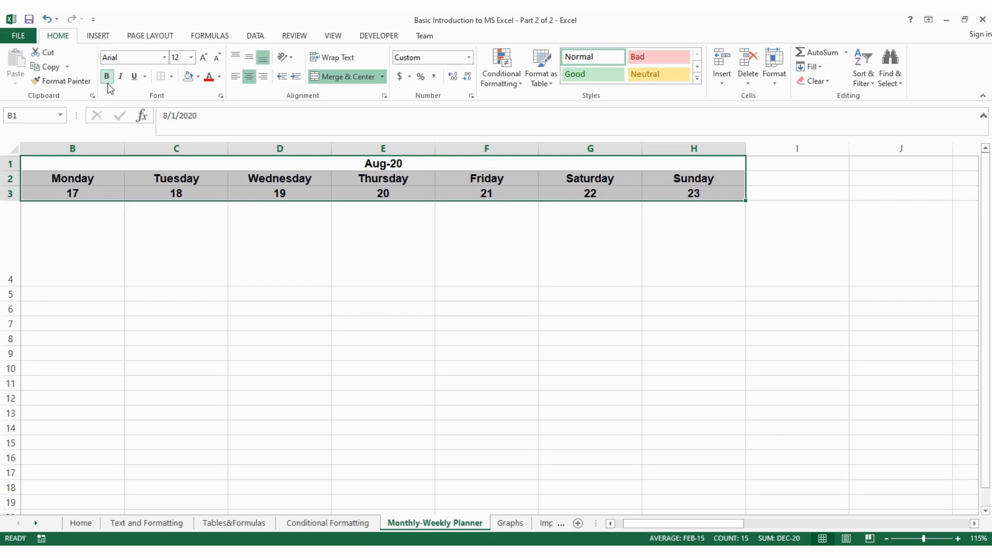
Remove bold from the headings in B1:H3, switch italic on and off, and underline them
left_click(107, 83)
left_click(120, 78)
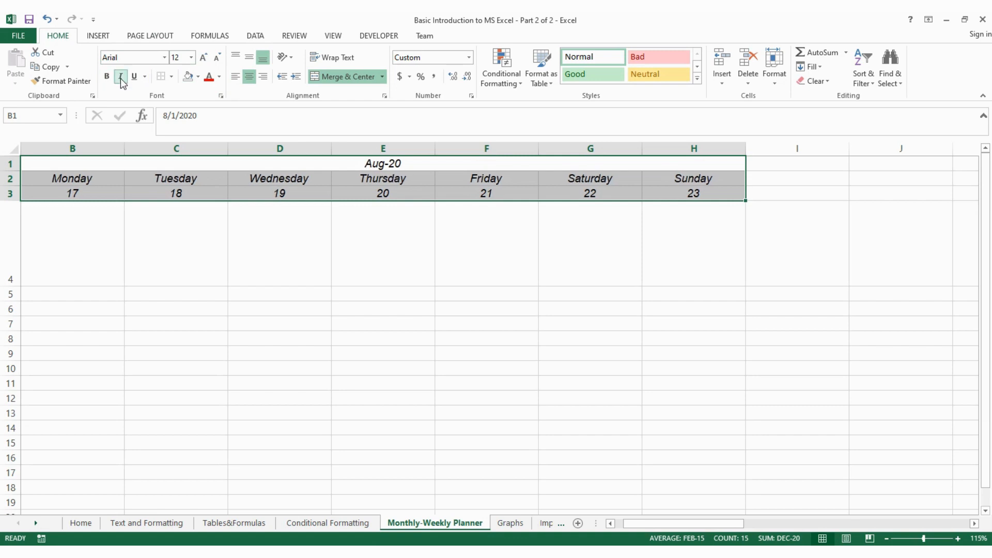
left_click(120, 79)
left_click(134, 78)
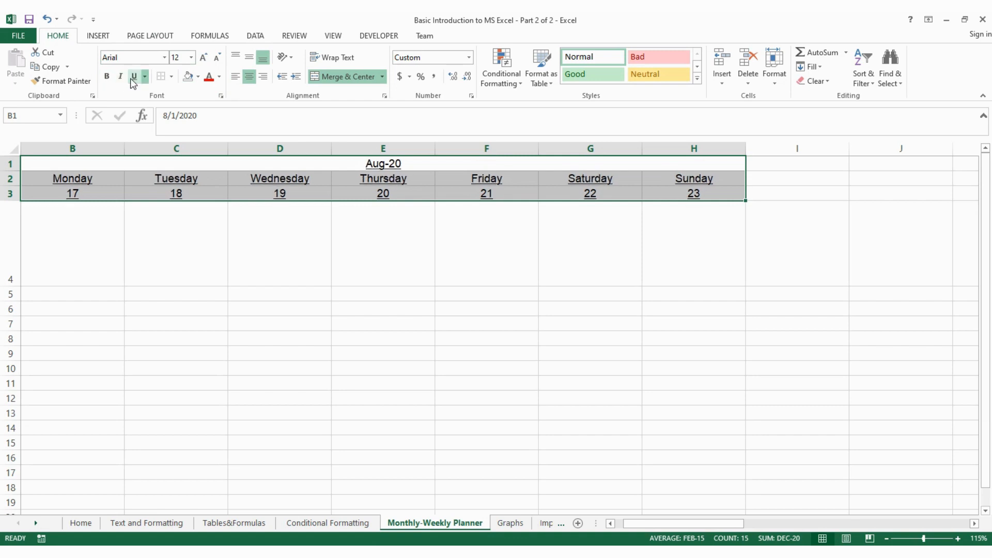
left_click(253, 270)
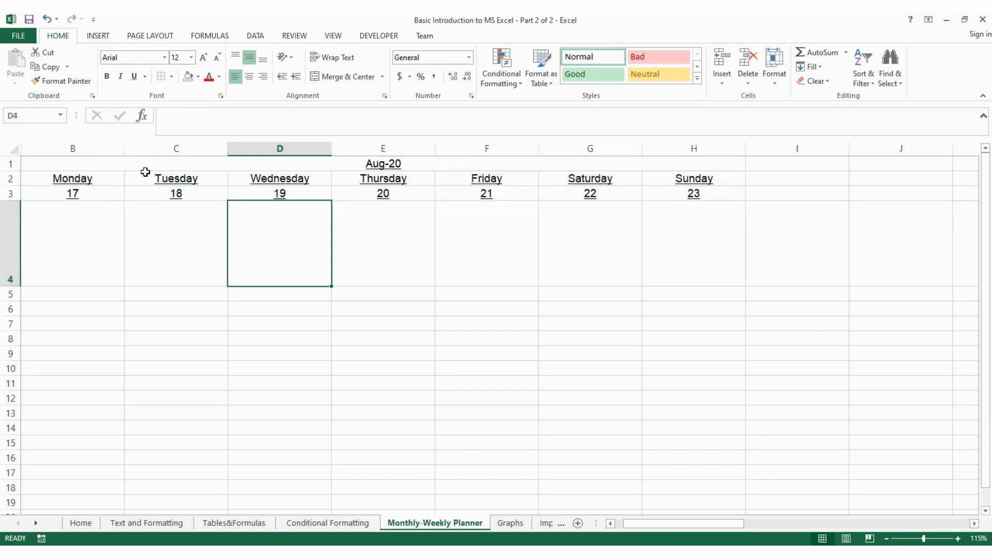
Apply bold to all cells of the planner sheet and remove the underline from them
key("ctrl+a")
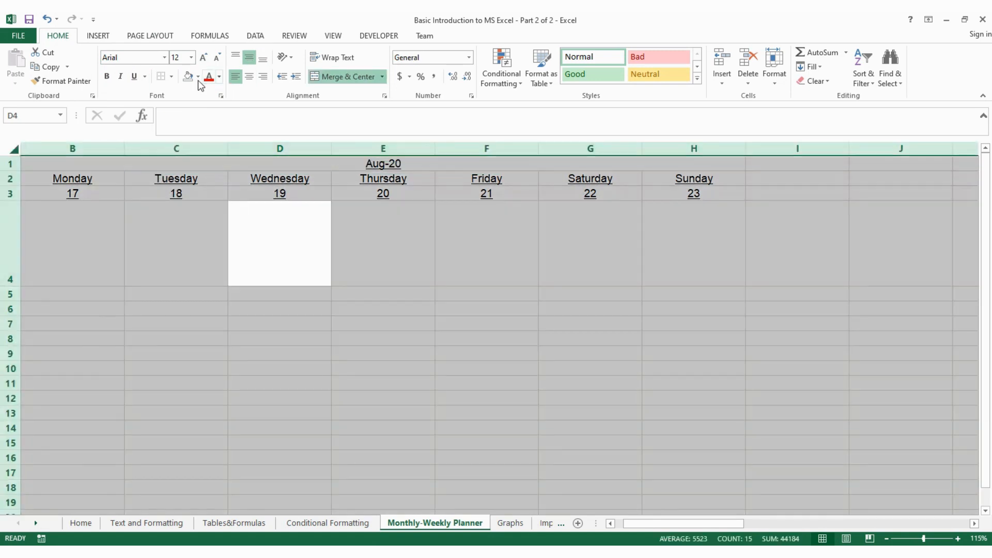
left_click(420, 262)
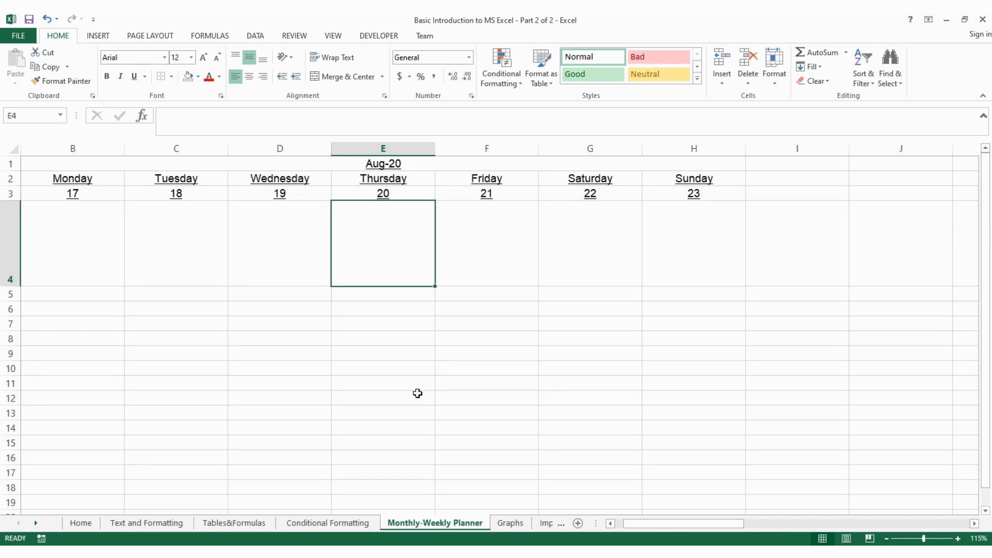
key("ctrl+a")
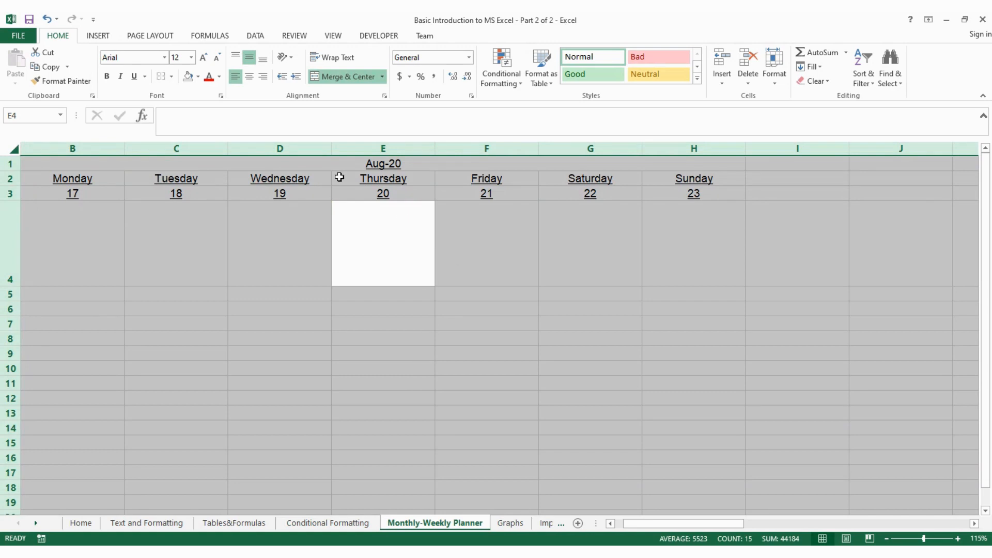
left_click(107, 77)
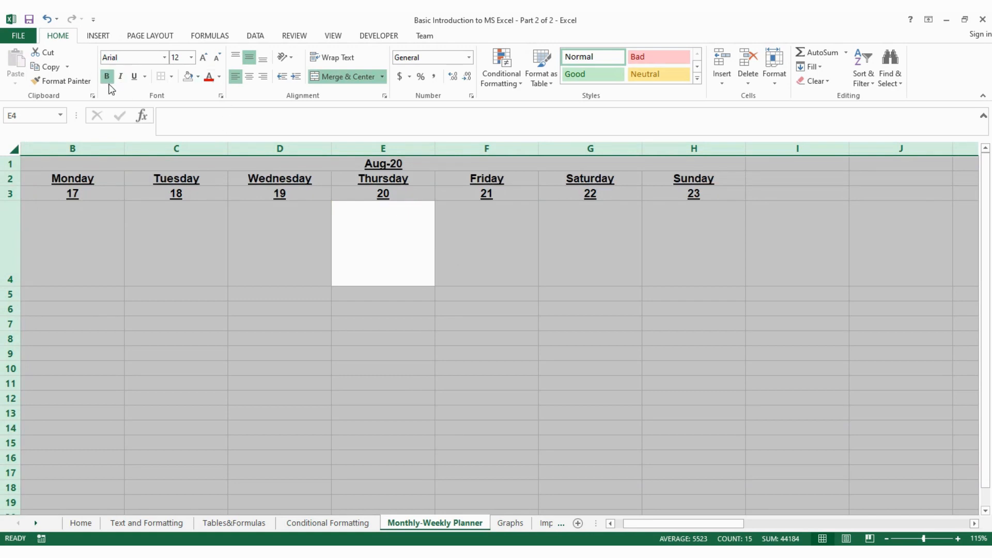
left_click(133, 78)
left_click(134, 79)
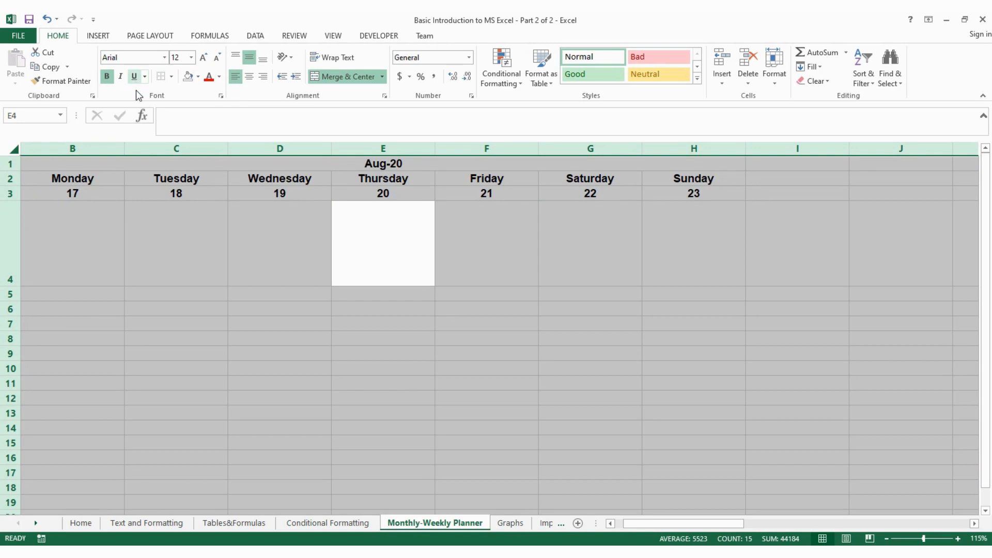
Set the font color of all cells in the planner sheet to the standard green
left_click(219, 80)
left_click(219, 79)
left_click(219, 78)
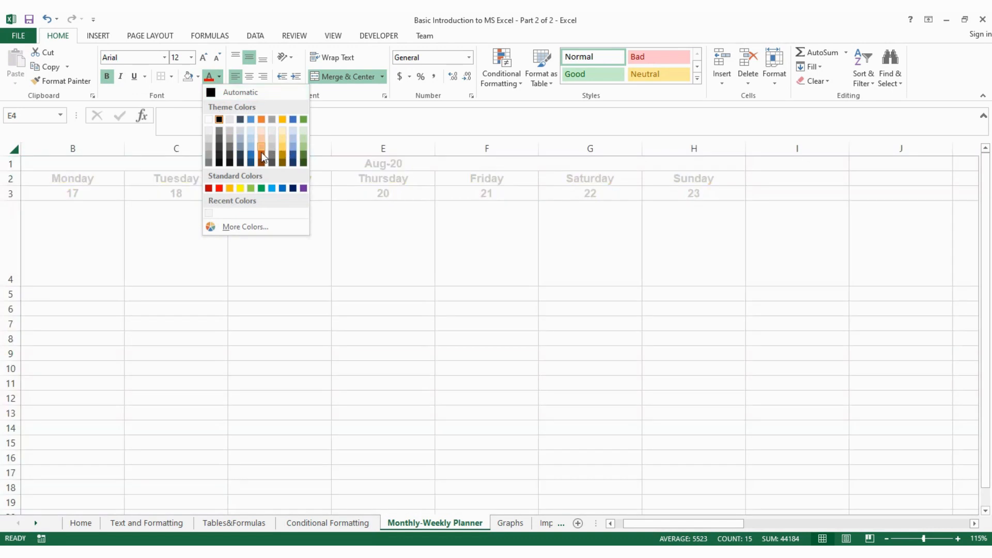
left_click(261, 188)
left_click(496, 267)
Open the cell formatting settings for the headings in B1:H3 and set their font color to Automatic
left_click_drag(708, 200, 116, 165)
right_click(117, 165)
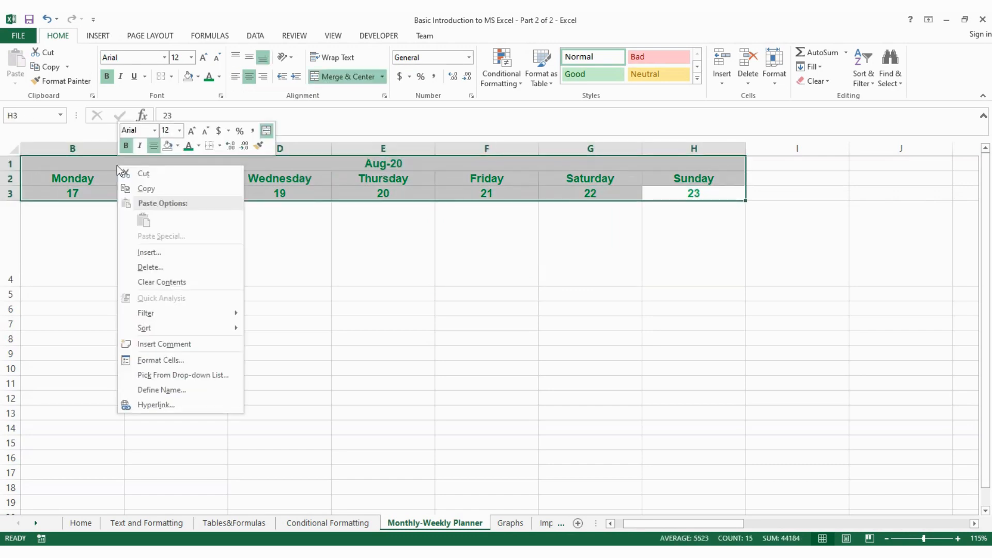
left_click(189, 363)
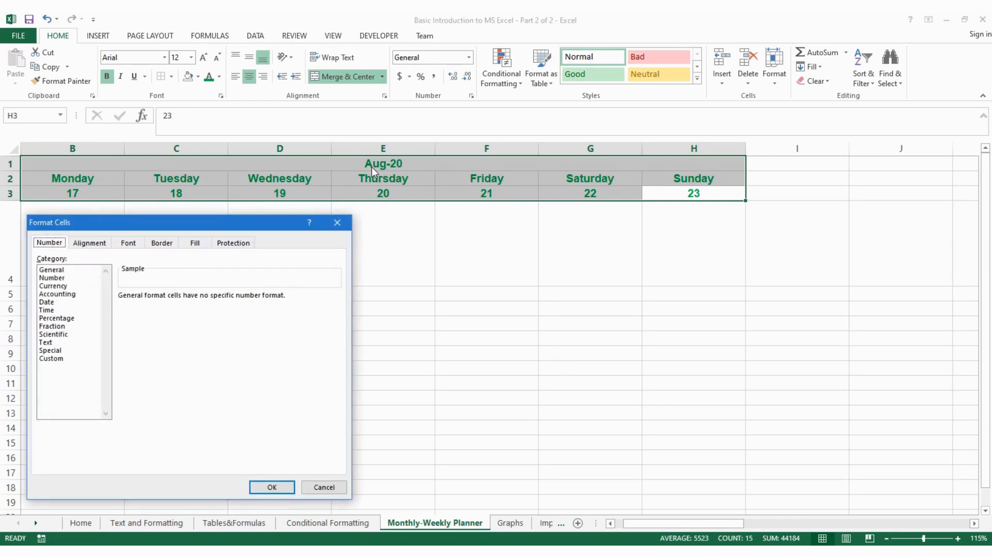
left_click_drag(228, 222, 568, 196)
left_click(474, 220)
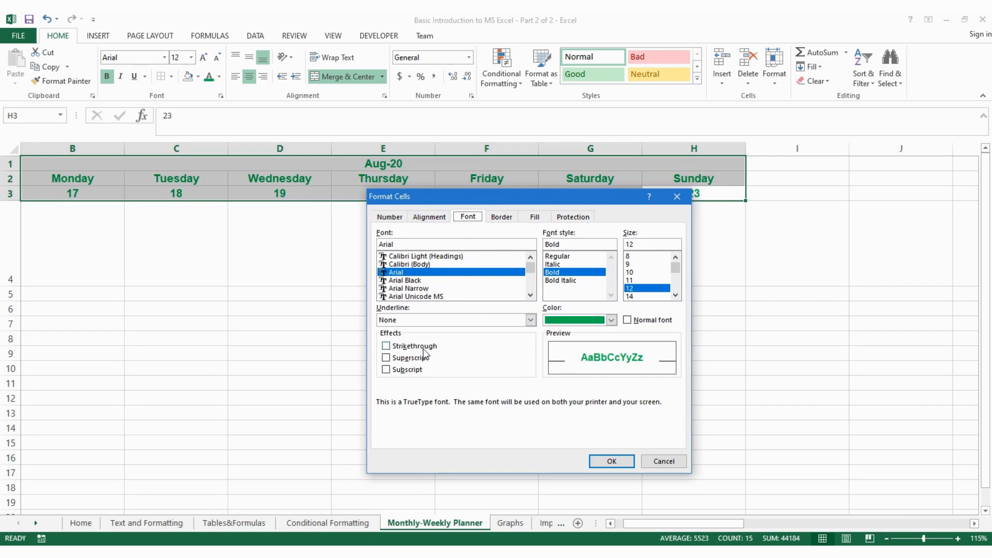
left_click(576, 320)
left_click(594, 337)
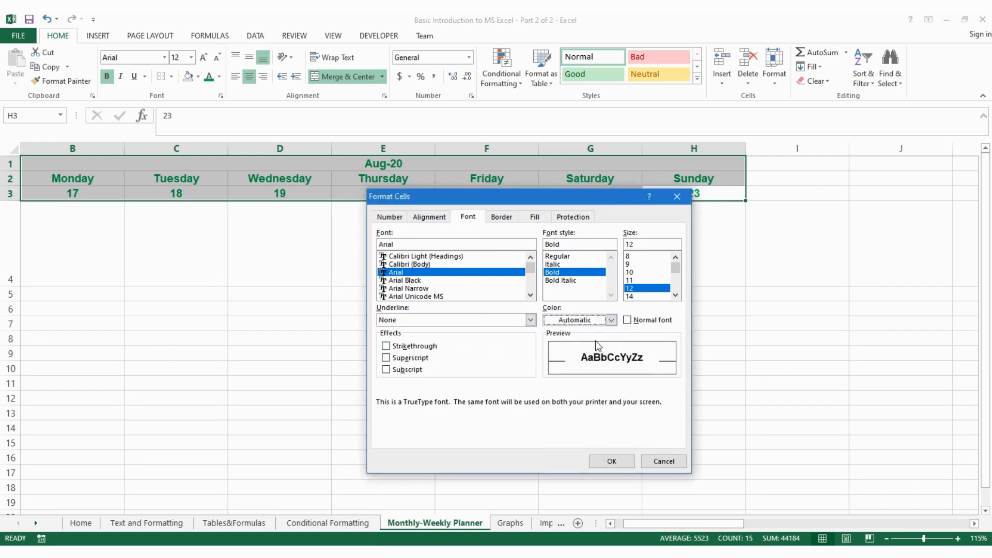
Add outline and inside borders to the headings in B1:H3 and apply the cell formatting
left_click(501, 217)
left_click(541, 253)
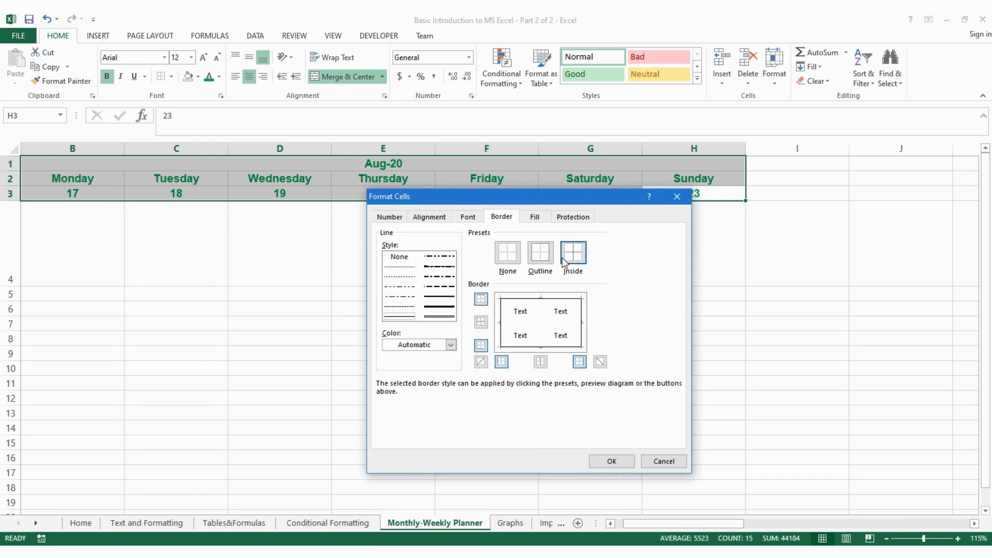
left_click(565, 263)
left_click(613, 461)
left_click(494, 292)
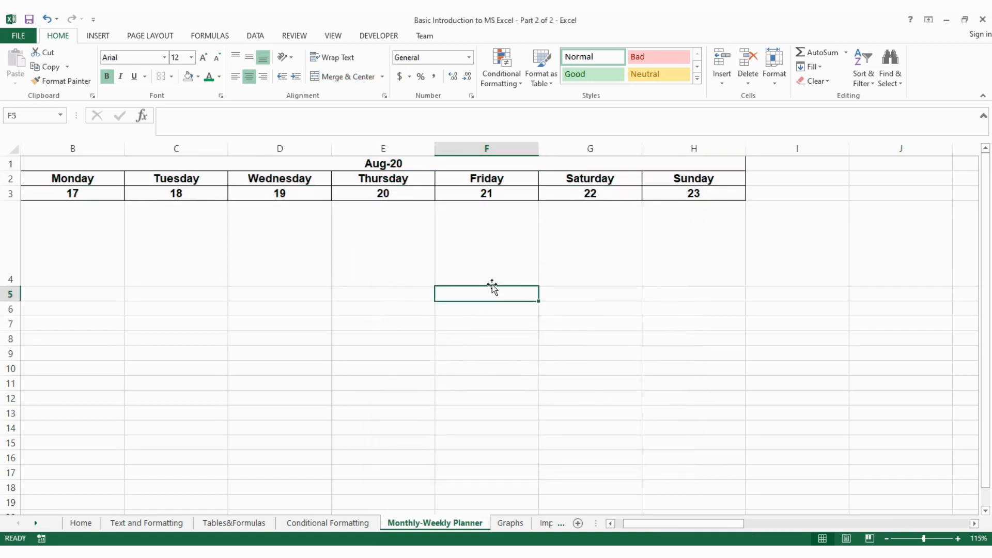
Remove all borders from the planner range B1:H4
left_click_drag(685, 228, 70, 166)
left_click(168, 79)
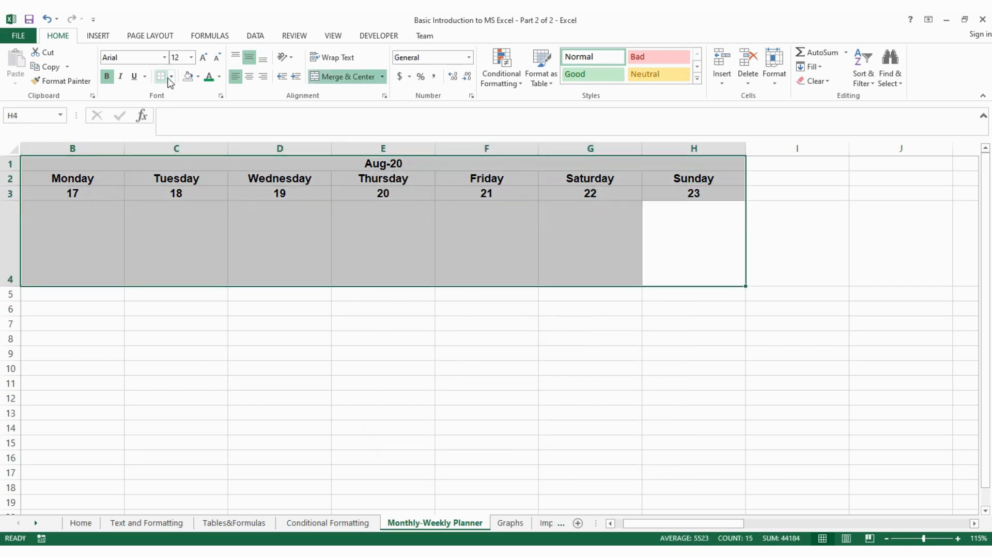
left_click(382, 293)
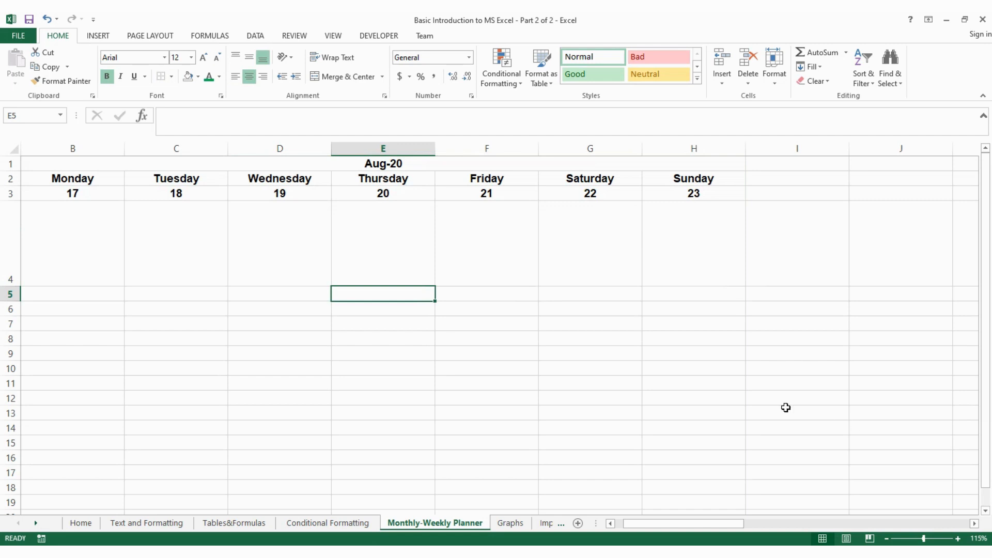
Apply All Borders to the range A1:I12 of the planner
left_click_drag(786, 406, 15, 163)
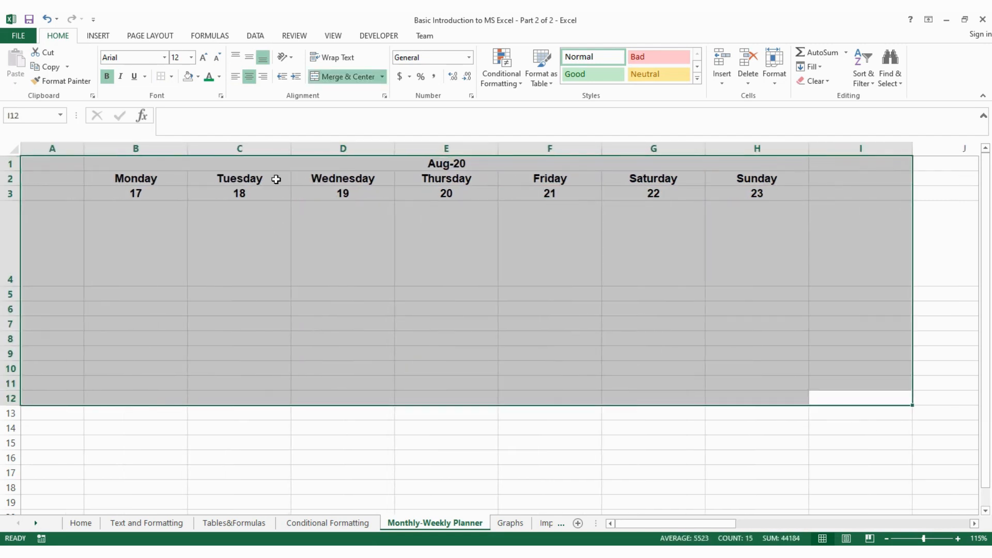
left_click(171, 76)
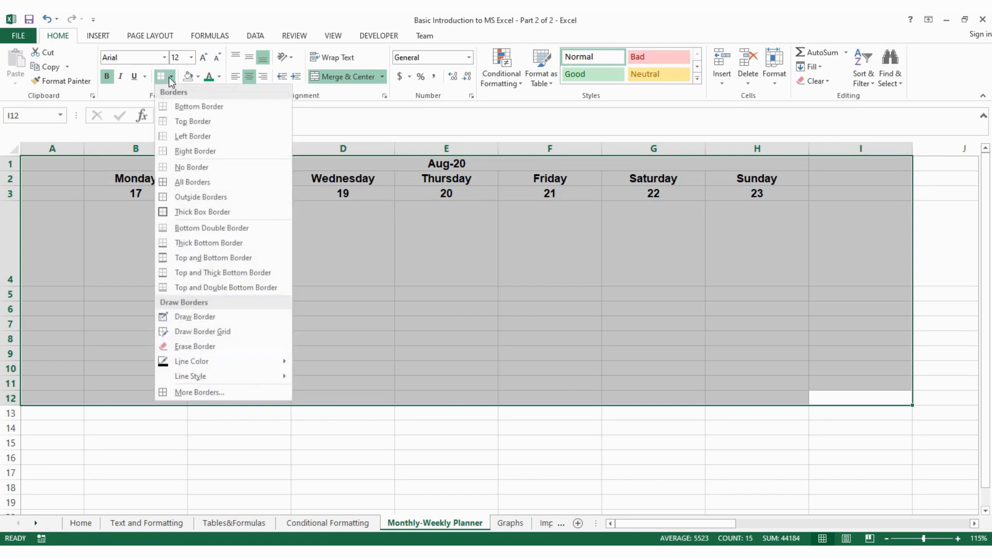
left_click(225, 183)
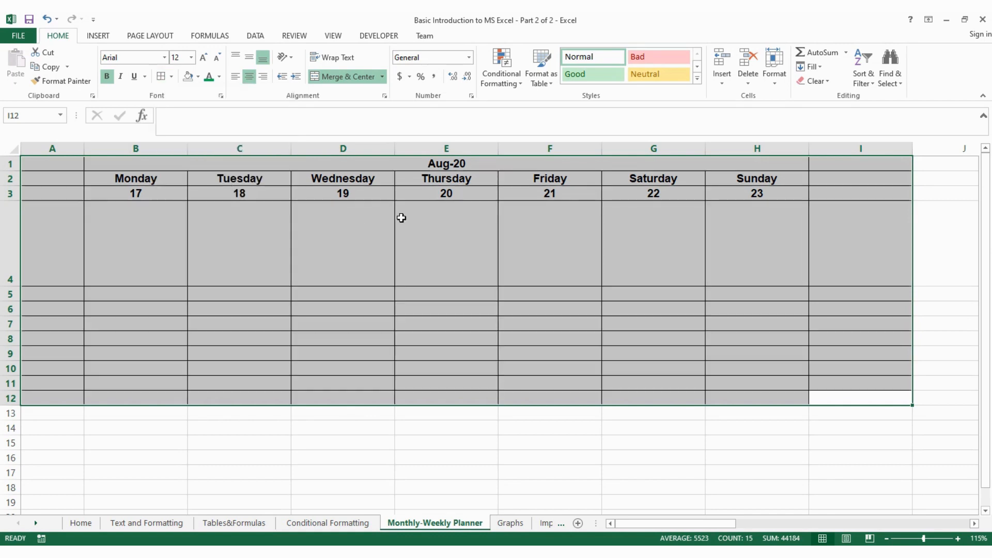
left_click(666, 343)
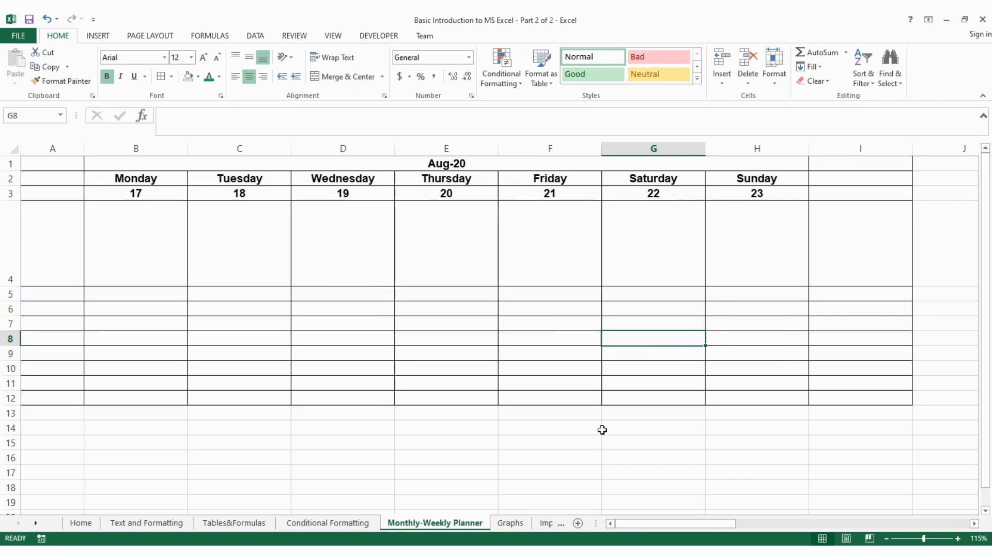
On the Graphs sheet, insert a markers-only scatter chart from the Monthly Expenditure and Monthly Cost table
left_click(520, 520)
left_click(538, 464)
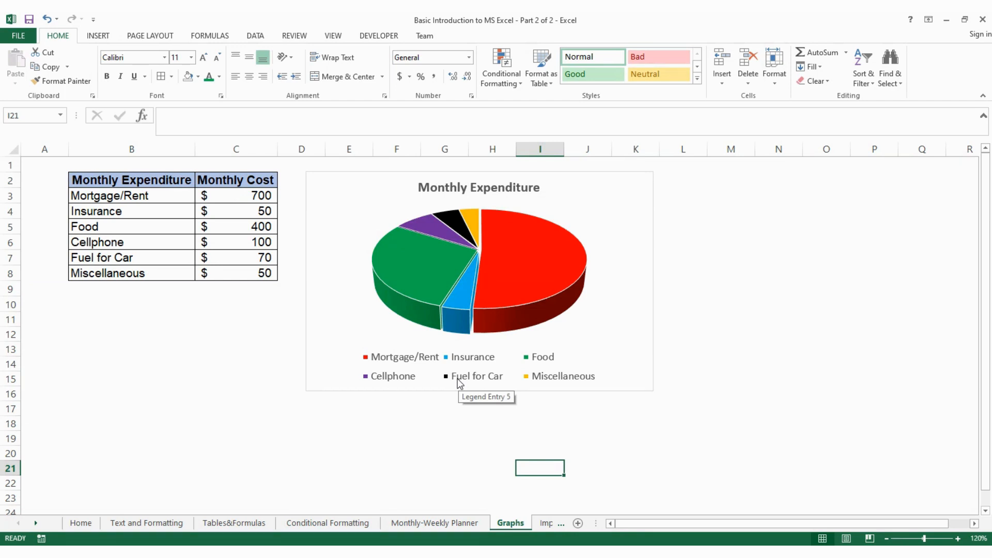
left_click(210, 197)
left_click(222, 243)
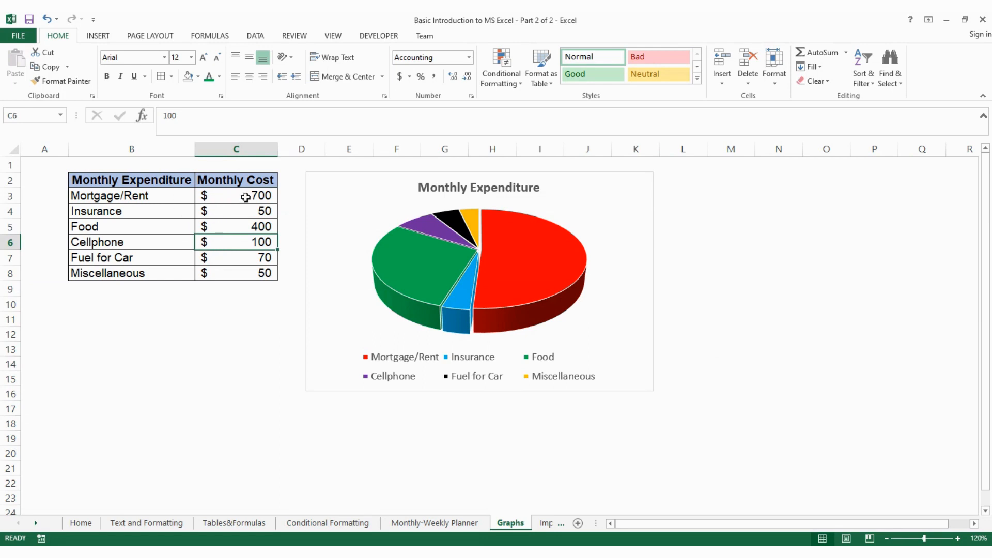
left_click(98, 36)
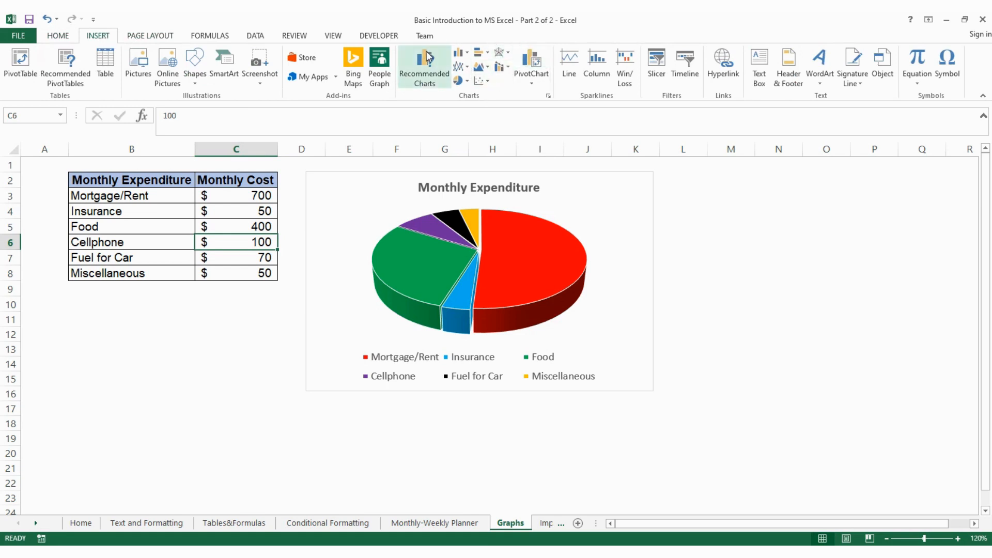
left_click(488, 81)
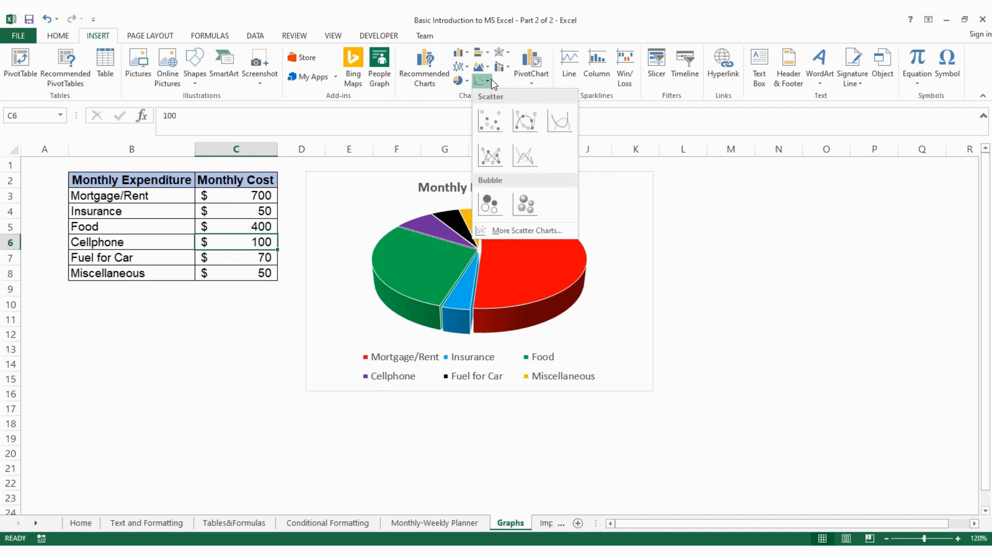
left_click(487, 112)
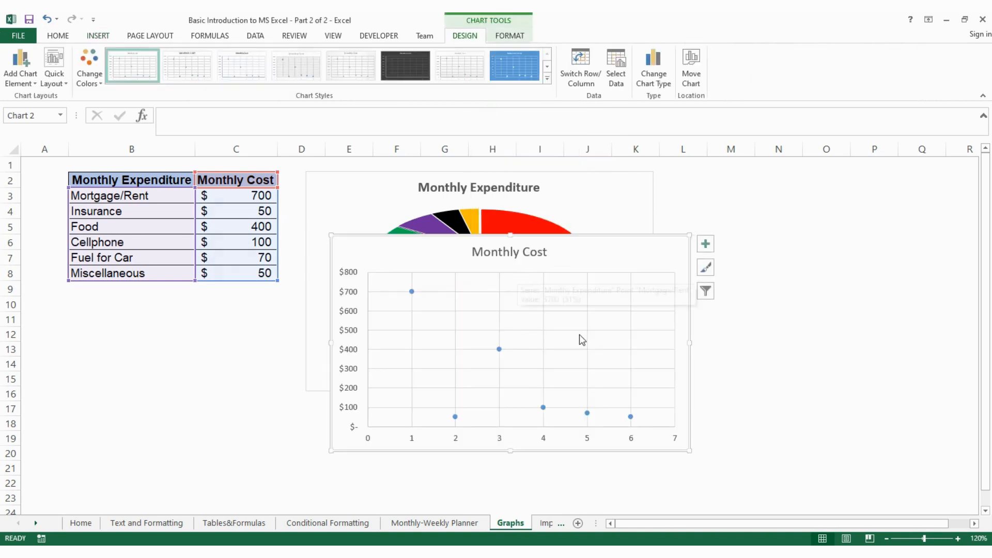
Edit the Monthly Cost series in the scatter chart's data source and reselect B3:B8 as its X values
right_click(581, 257)
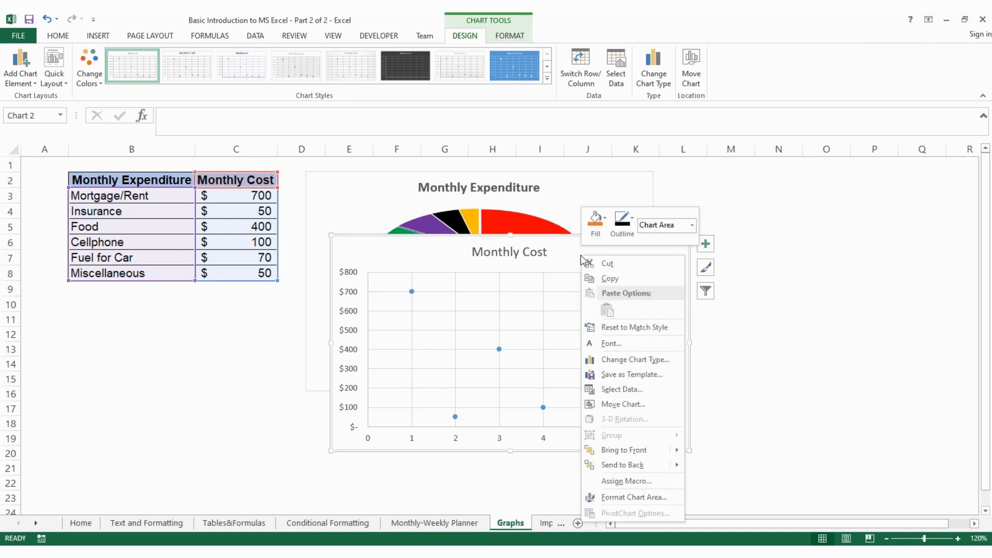
left_click(622, 390)
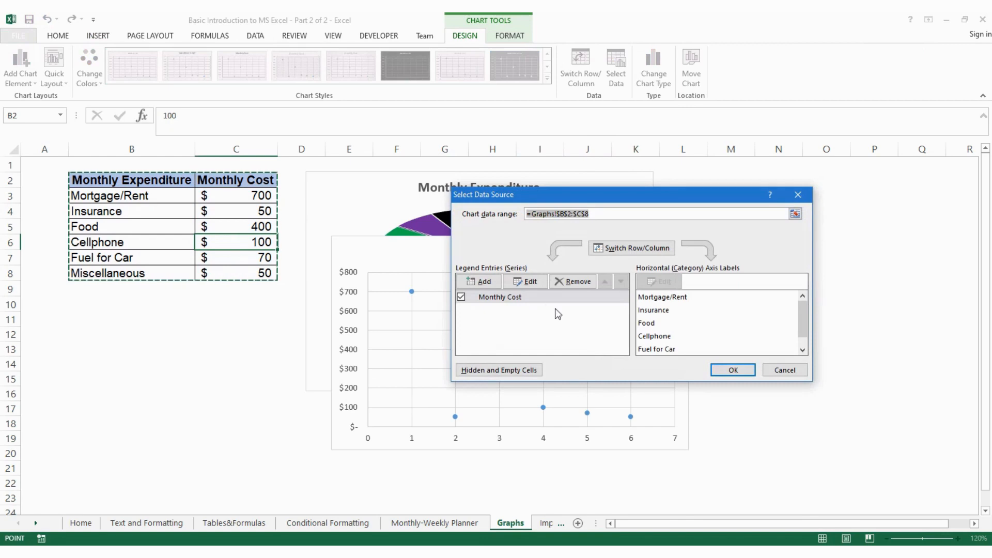
left_click(533, 294)
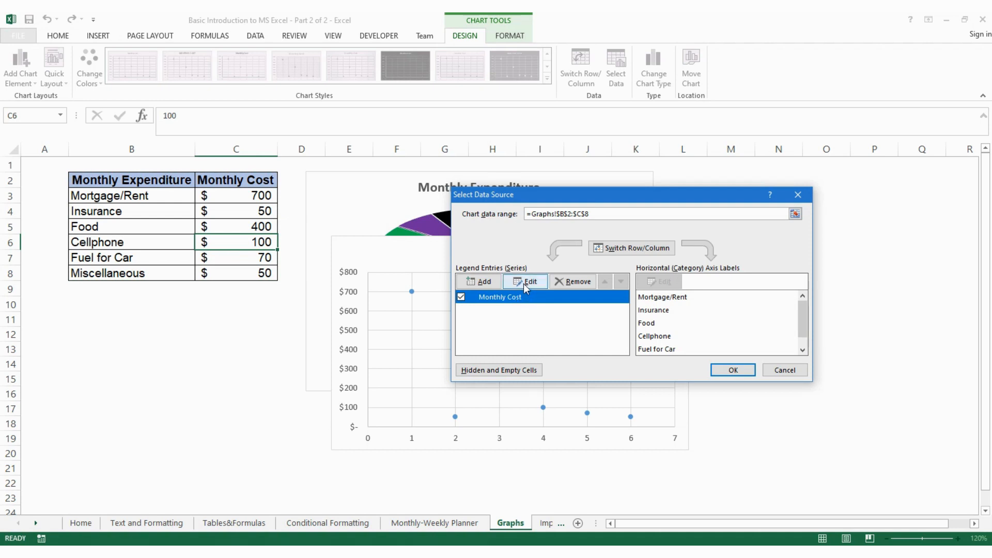
left_click(526, 282)
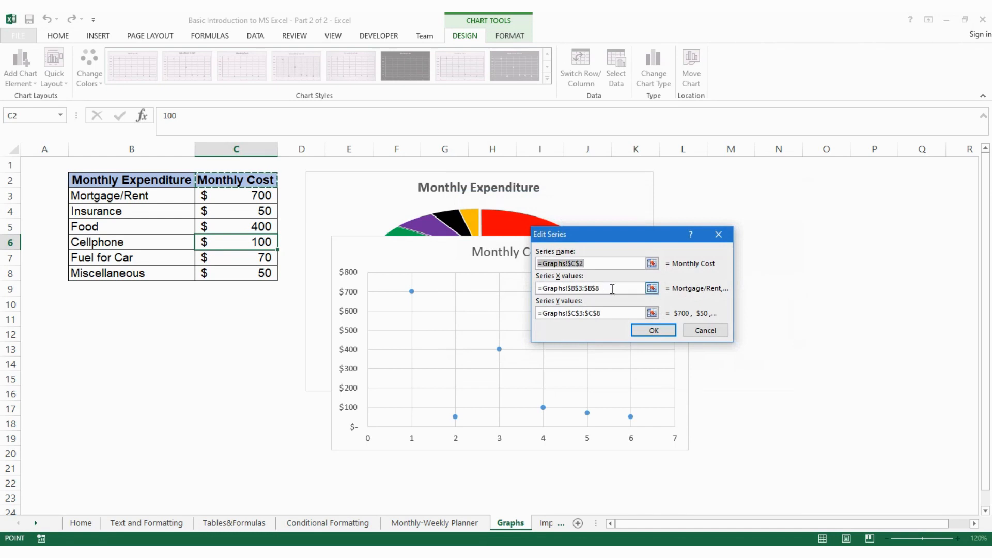
left_click_drag(608, 287, 532, 295)
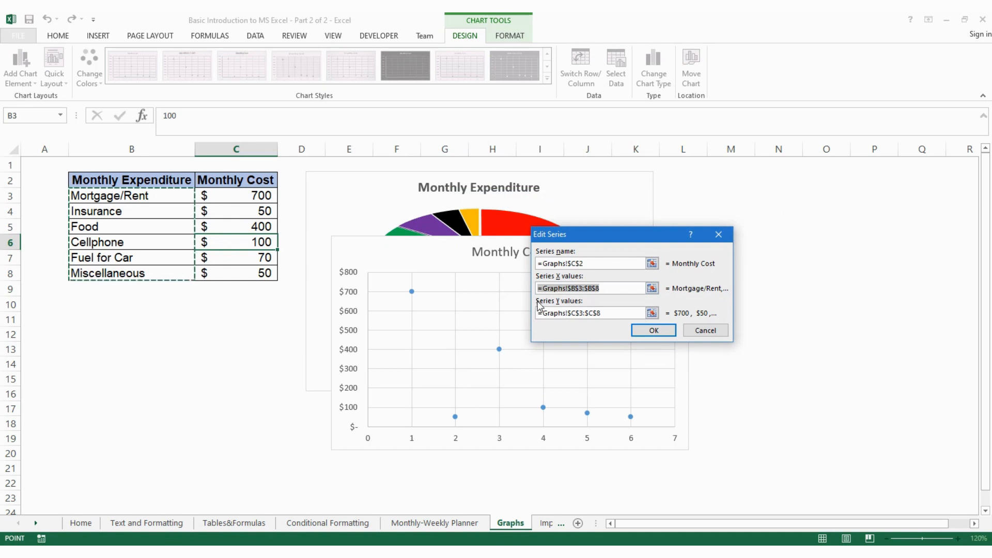
key("BackSpace")
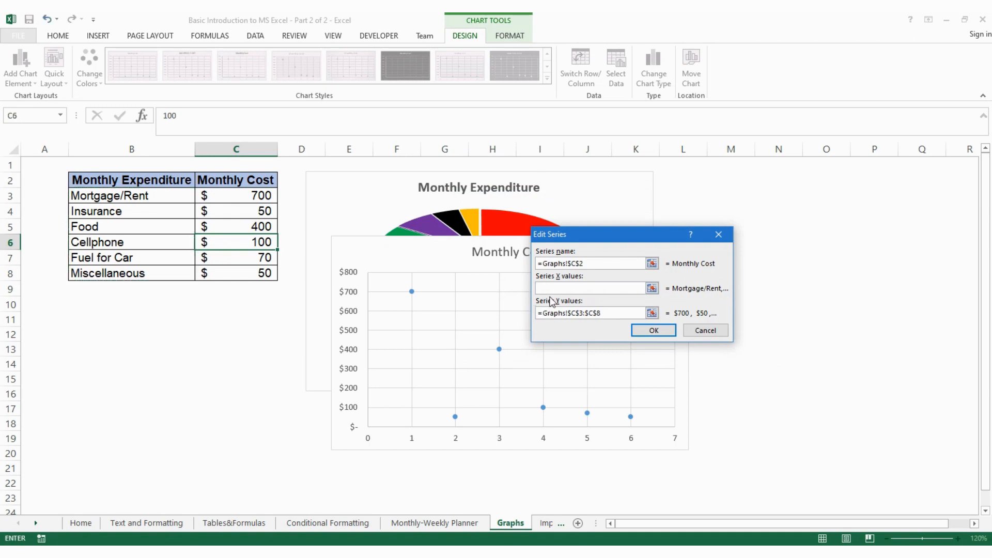
left_click_drag(159, 200, 175, 269)
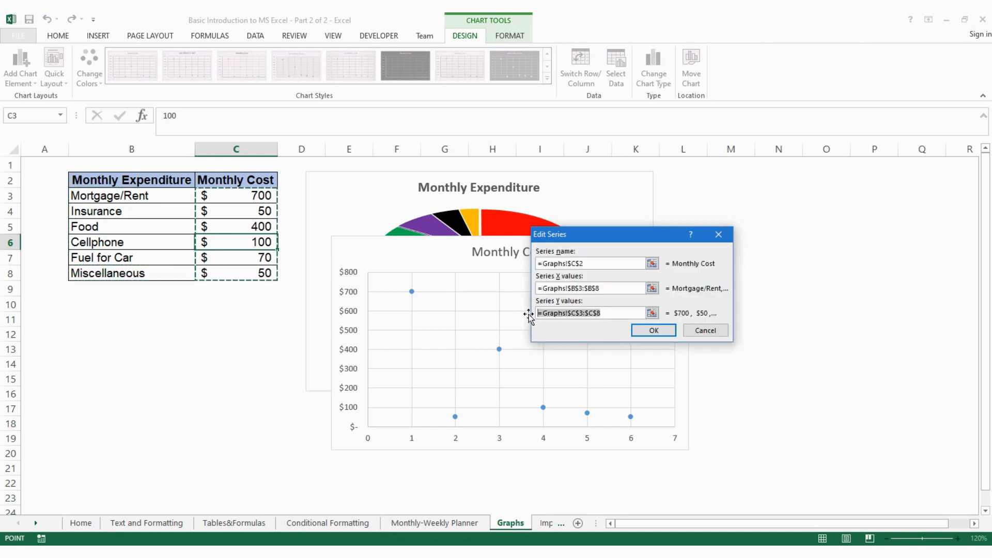
Reselect C3:C8 as the Y values of the Monthly Cost series and accept the series edit
key("BackSpace")
left_click_drag(244, 197, 253, 275)
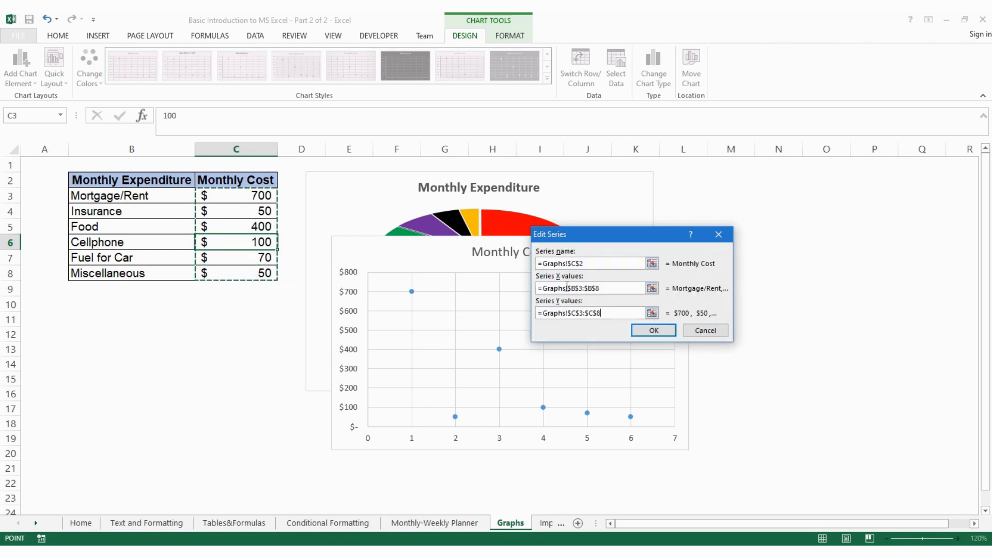
left_click(667, 336)
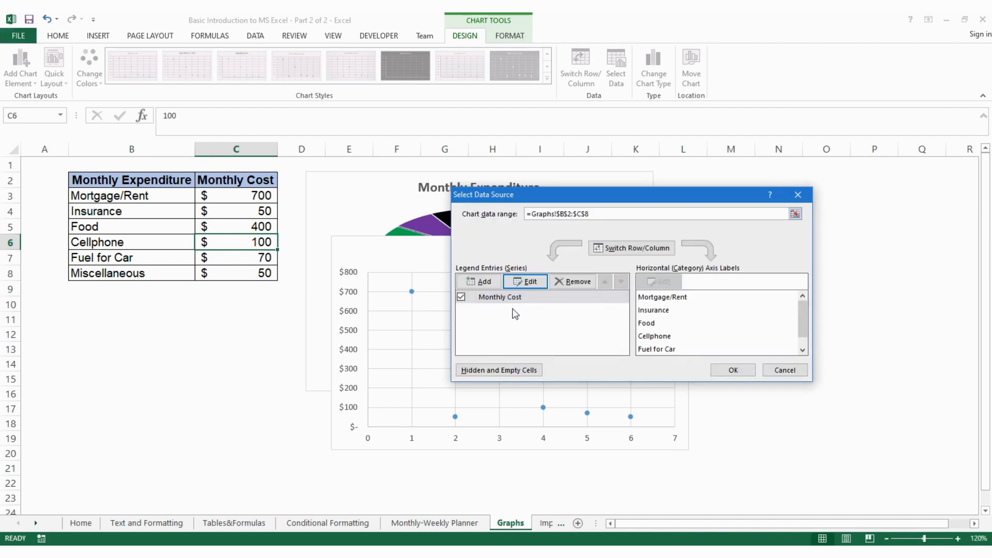
Edit the scatter chart's Monthly Cost series and try the empty range O7:O14 as its X values
left_click(525, 282)
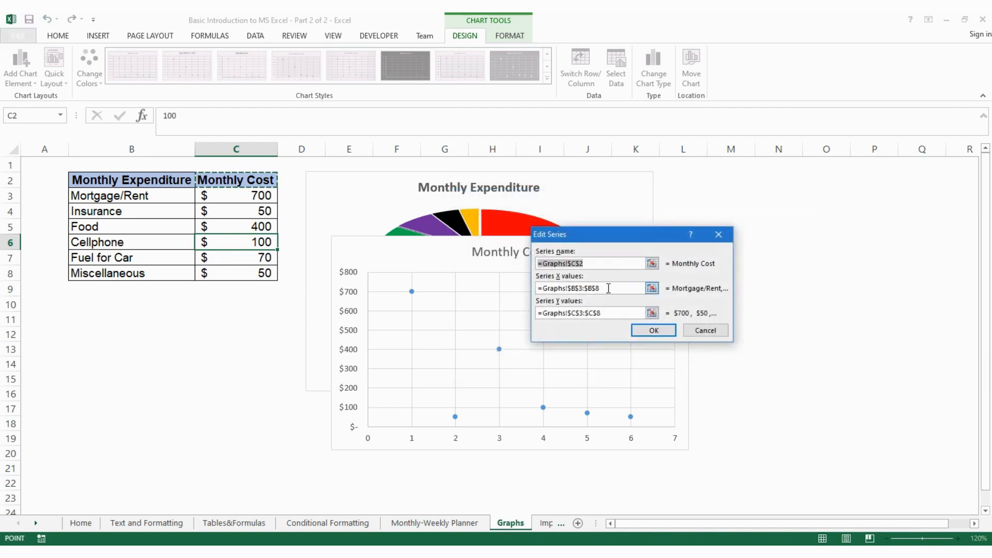
left_click(614, 287)
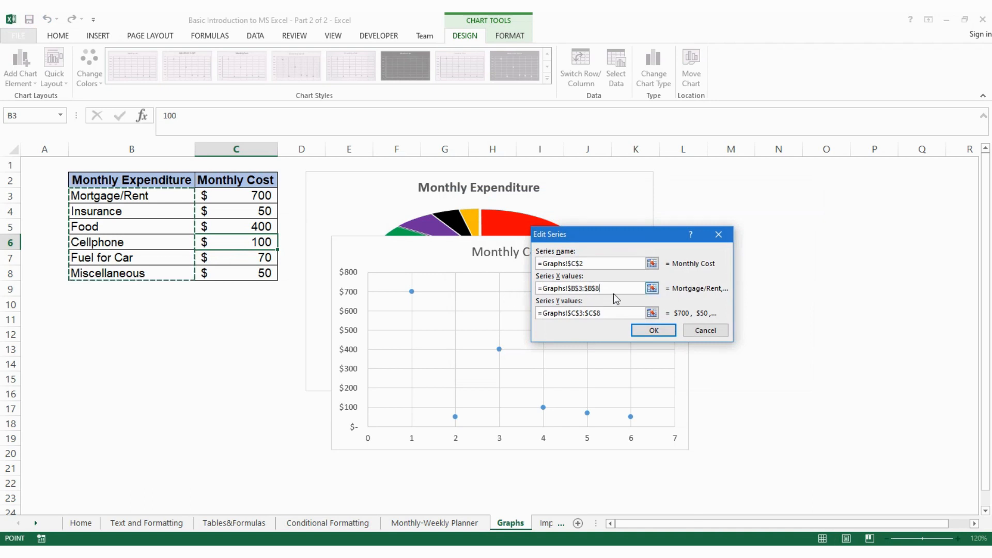
left_click_drag(623, 285, 531, 285)
key("BackSpace")
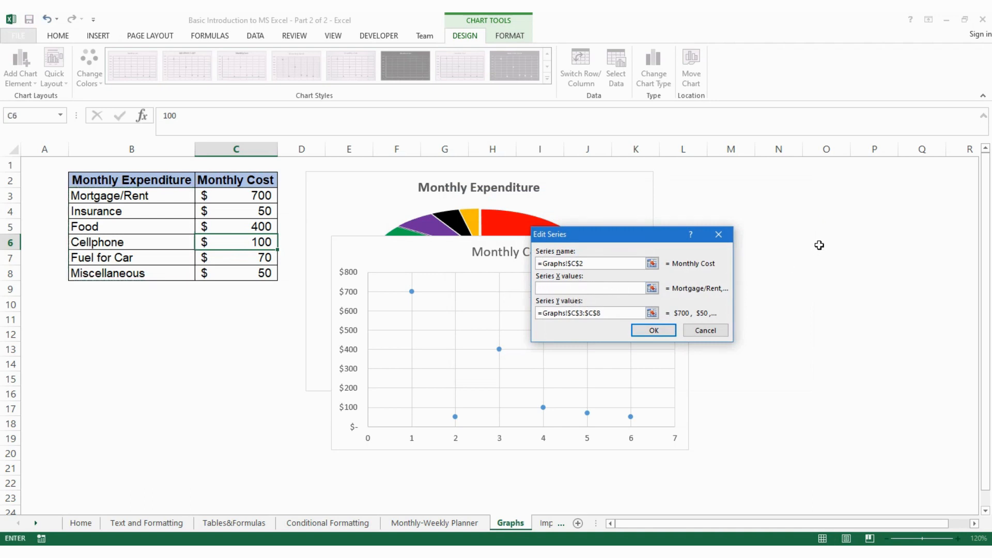
left_click(827, 258)
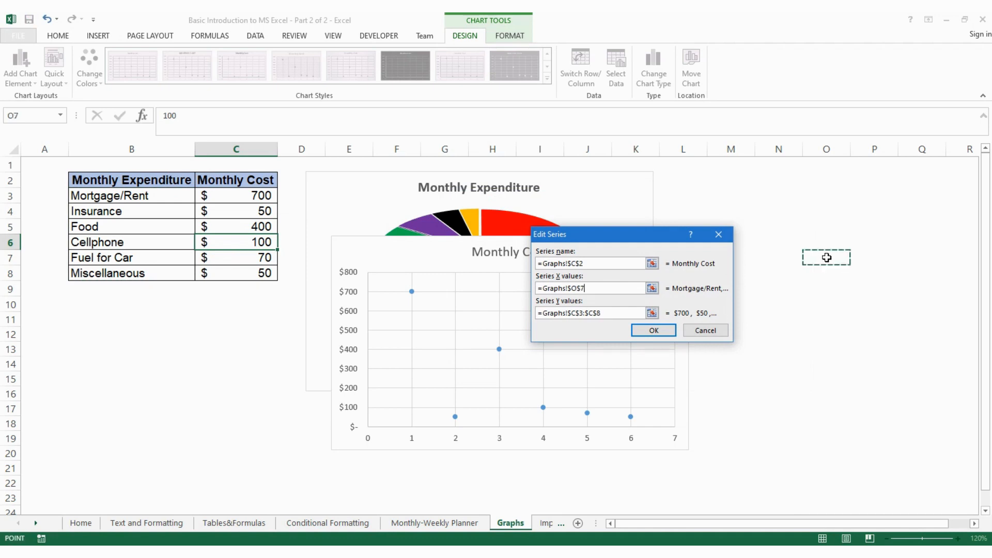
left_click_drag(827, 257, 828, 366)
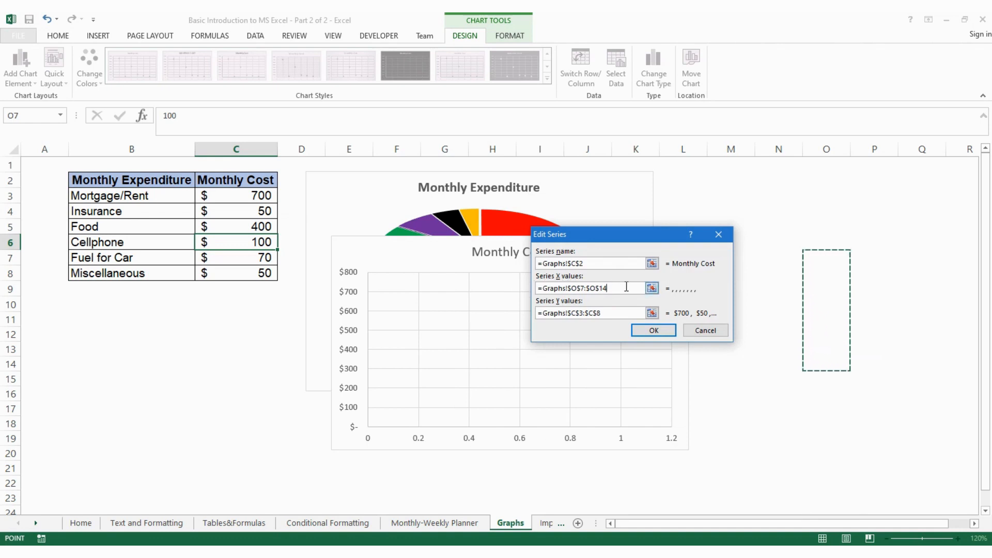
Try the empty ranges P8:P14 and I21:P22 as the X values of the Monthly Cost series
left_click_drag(626, 288, 524, 293)
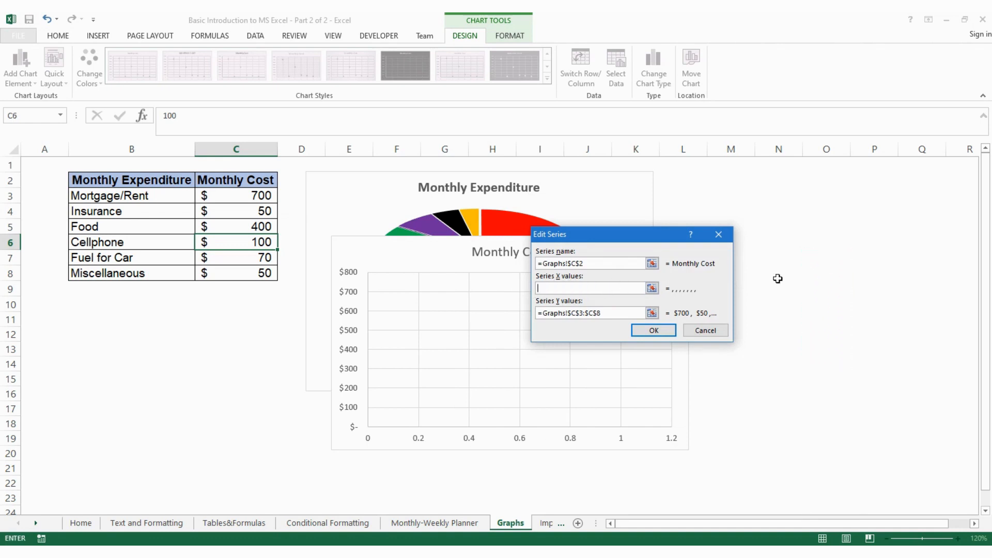
left_click_drag(885, 274, 895, 368)
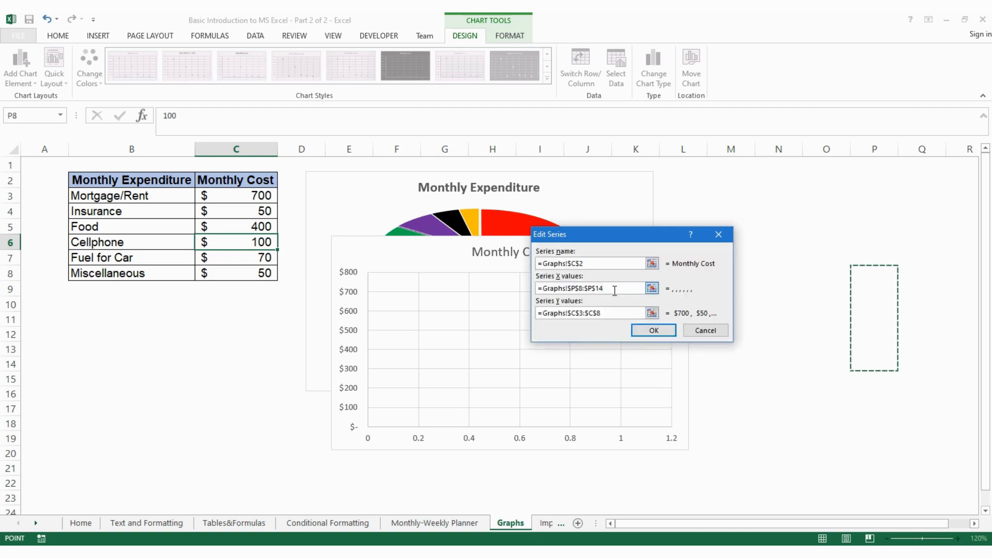
left_click_drag(647, 288, 507, 288)
key("Delete")
left_click_drag(554, 472, 891, 473)
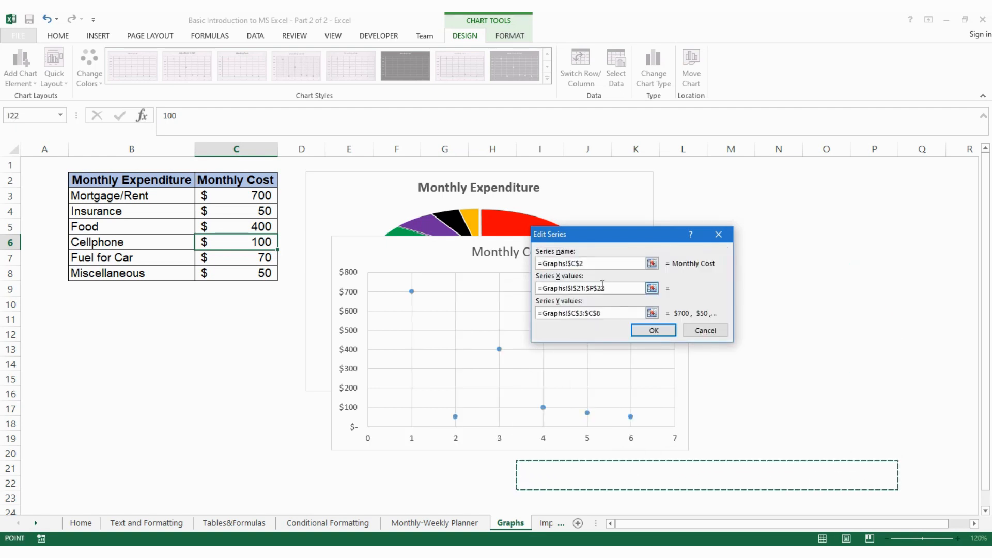
Replace the Monthly Cost series' X values with the expenditure names in B3:B8
left_click_drag(606, 288, 538, 288)
key("Delete")
left_click_drag(137, 191, 139, 272)
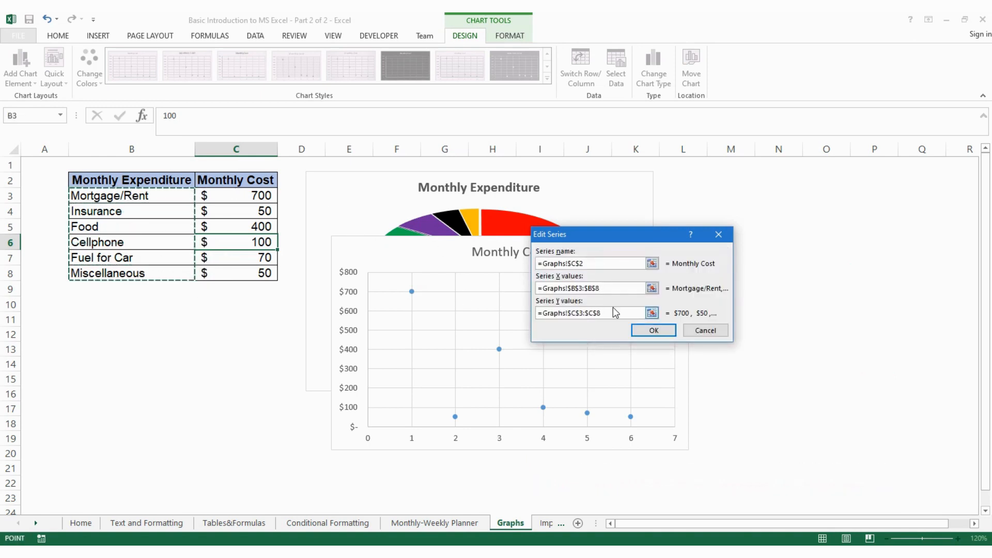
Reselect C3:C8 as the series' Y values and accept both the series edit and the data source
left_click_drag(605, 313, 541, 316)
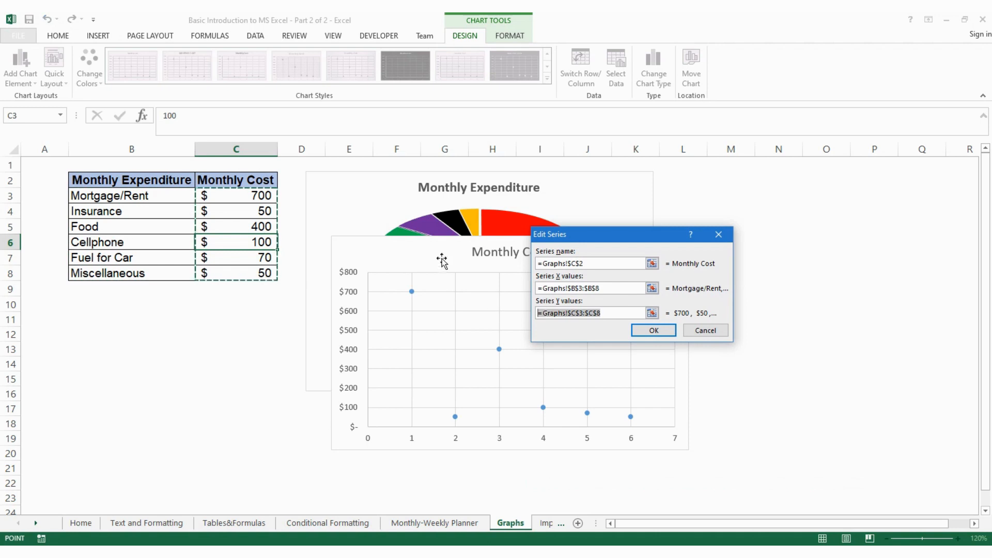
key("Delete")
left_click_drag(262, 195, 261, 275)
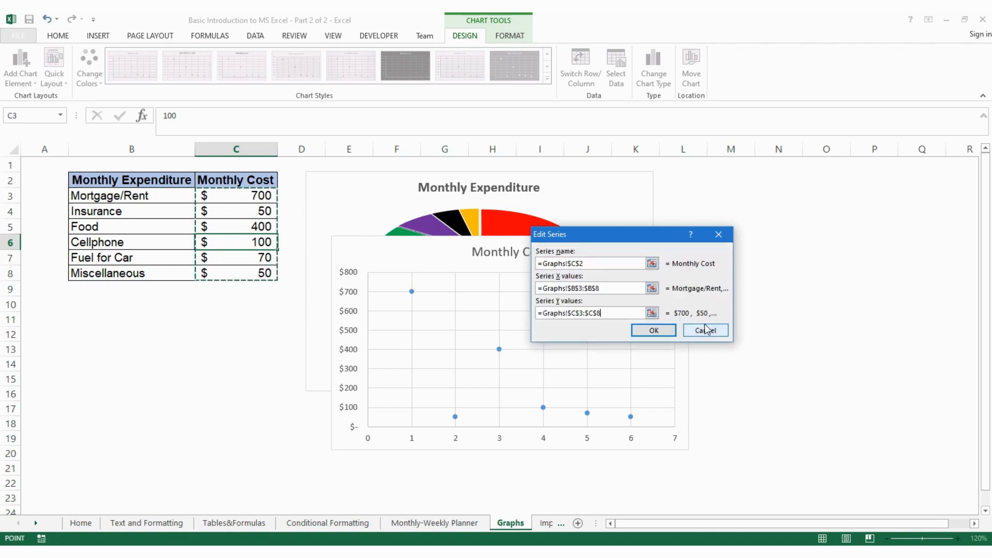
left_click(657, 328)
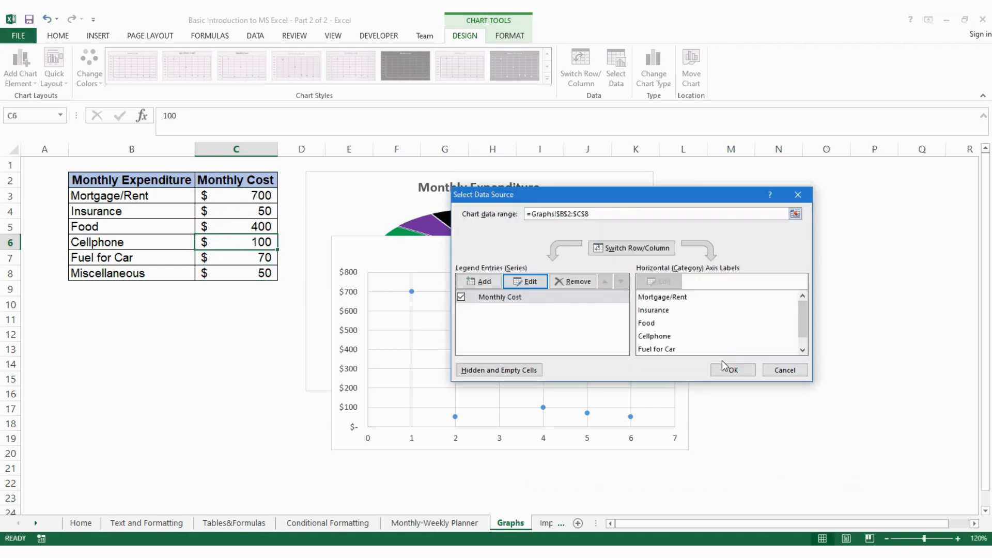
left_click(728, 367)
Move the Monthly Cost scatter chart off the pie chart and delete it
left_click_drag(638, 306, 814, 281)
left_click_drag(647, 266, 704, 259)
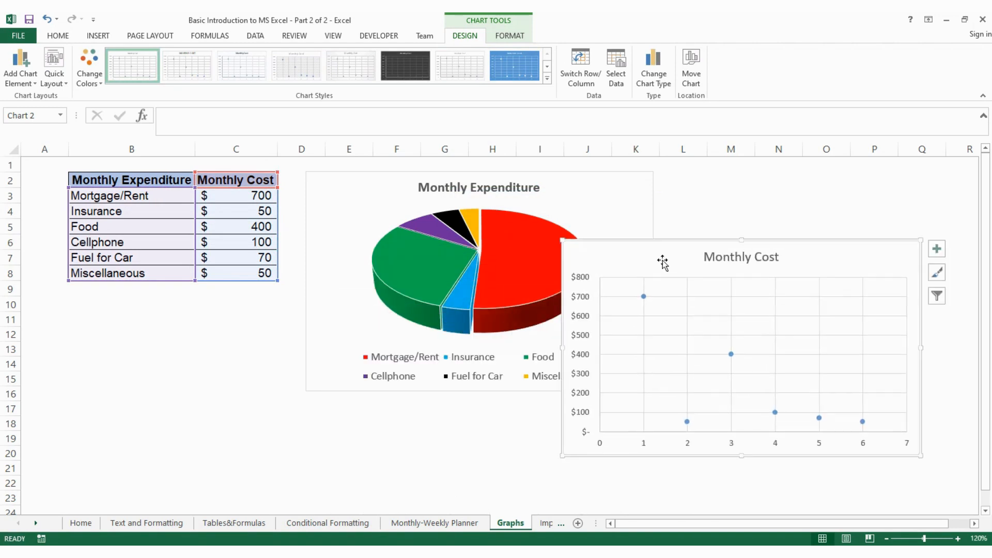
key("Delete")
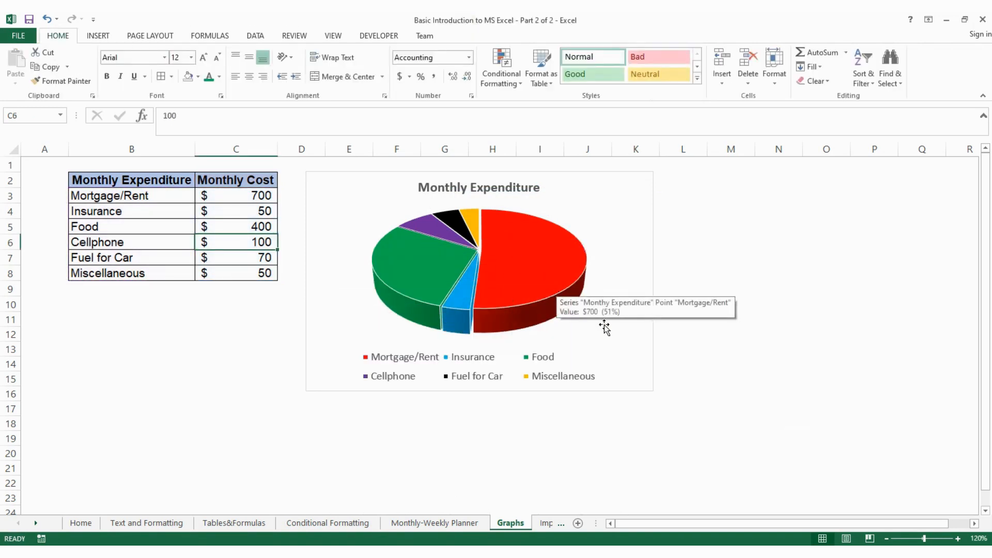
Examine the slices of the Monthly Expenditure pie chart, especially the Mortgage/Rent slice and its value
mouse_move(401, 266)
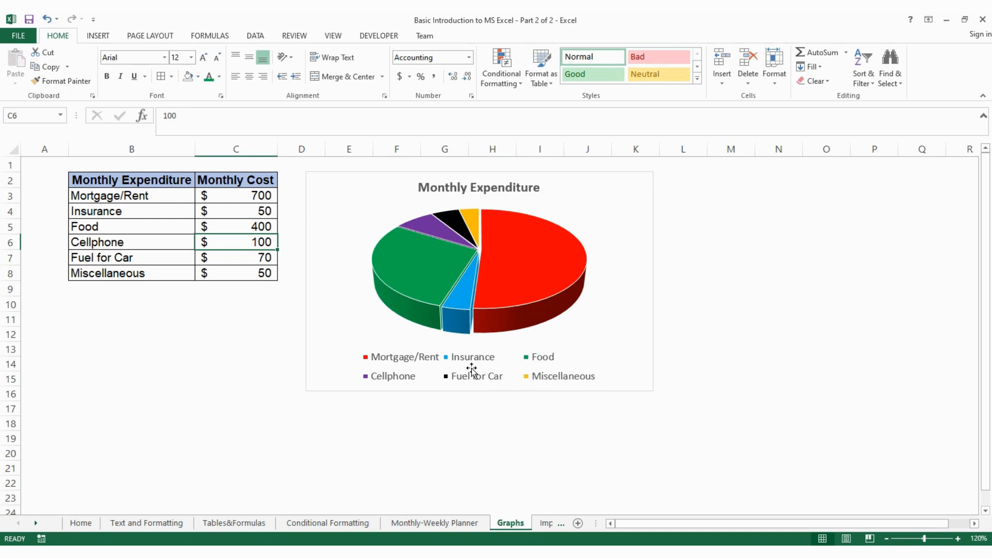
mouse_move(512, 234)
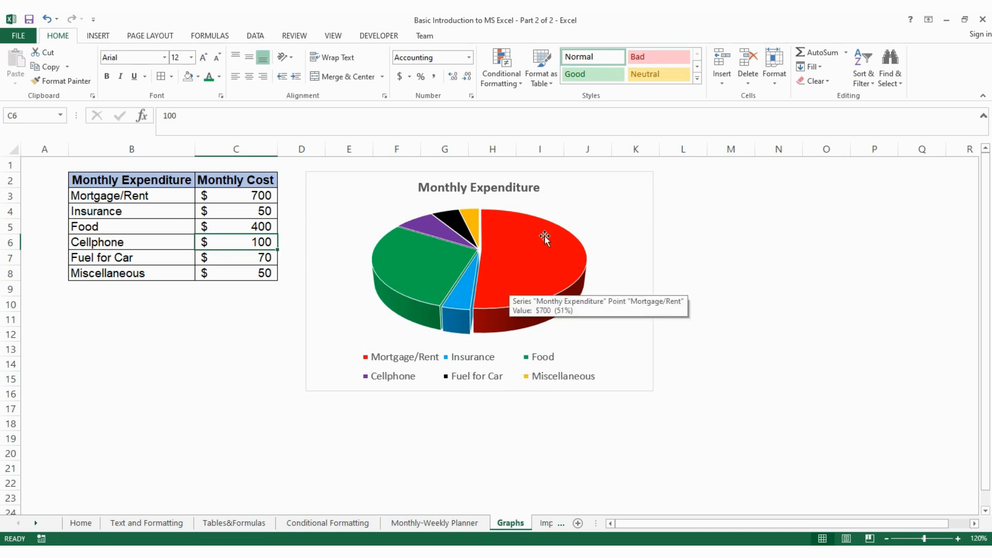
left_click(528, 283)
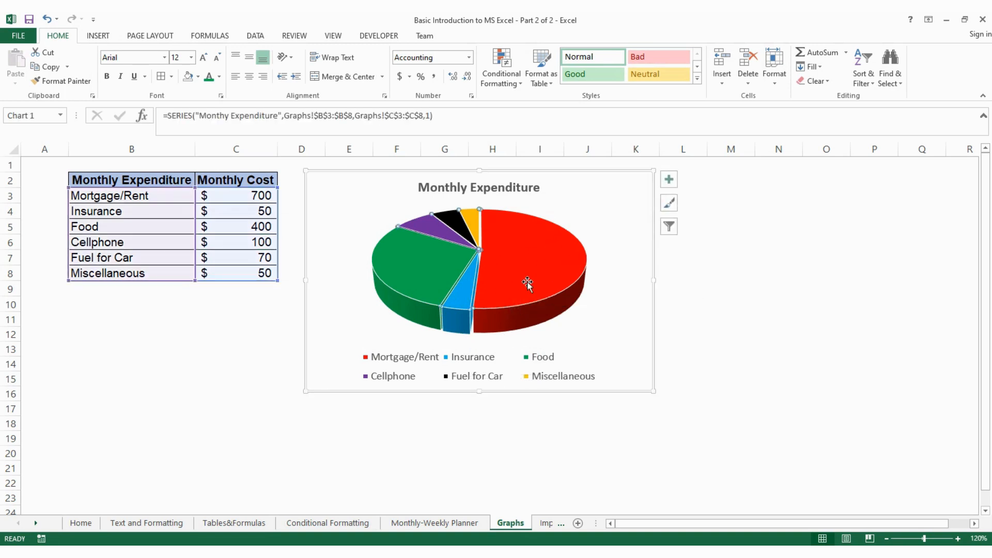
left_click(525, 253)
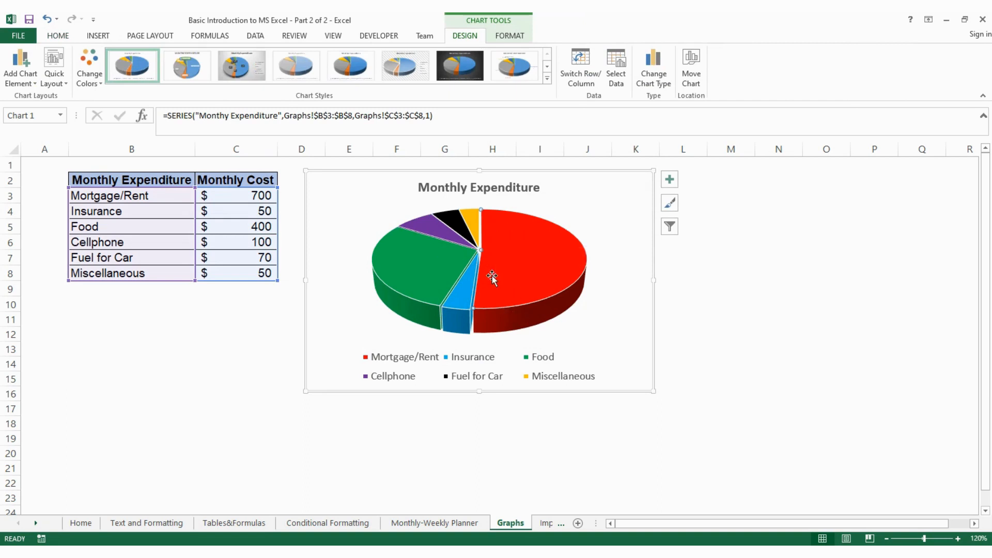
mouse_move(505, 243)
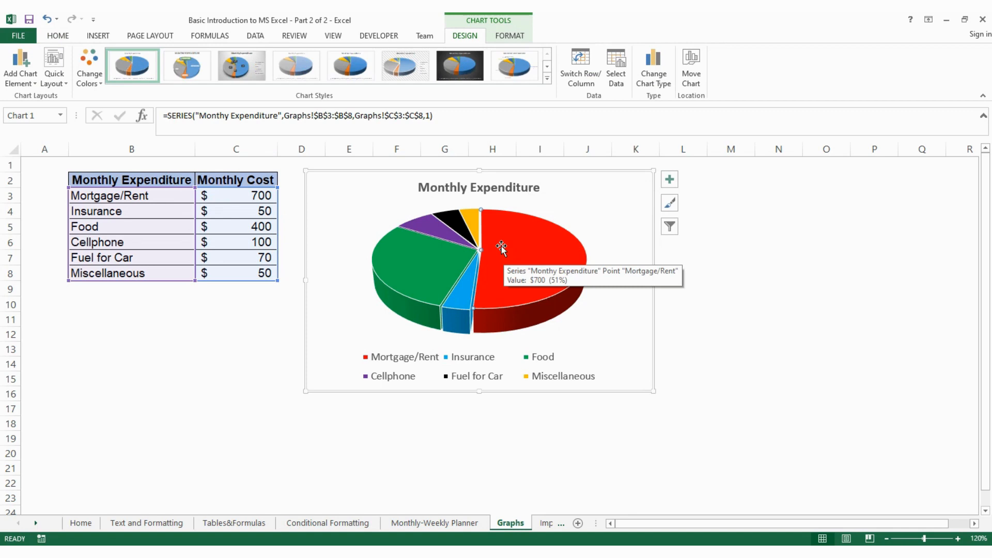
left_click(435, 230)
left_click_drag(428, 254, 427, 255)
left_click(468, 297)
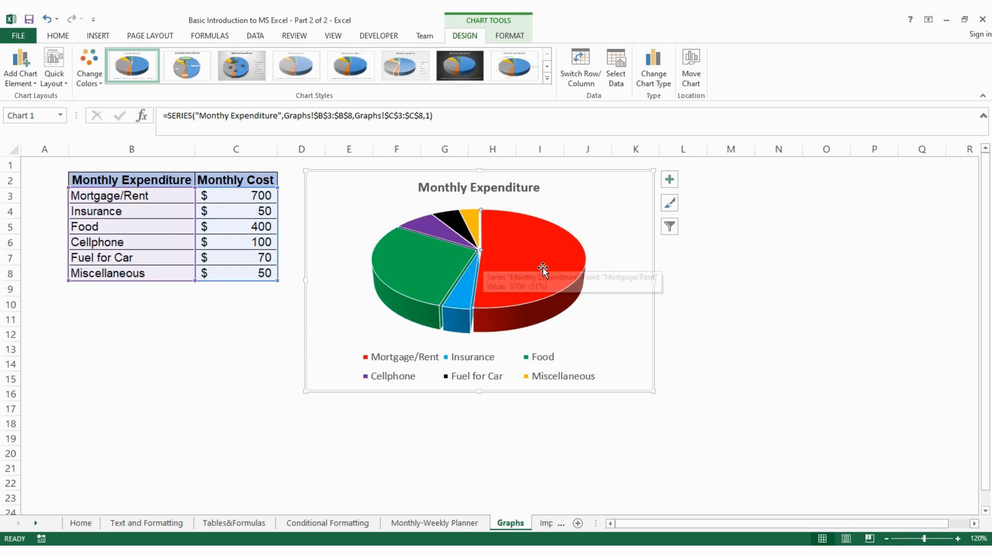
mouse_move(533, 265)
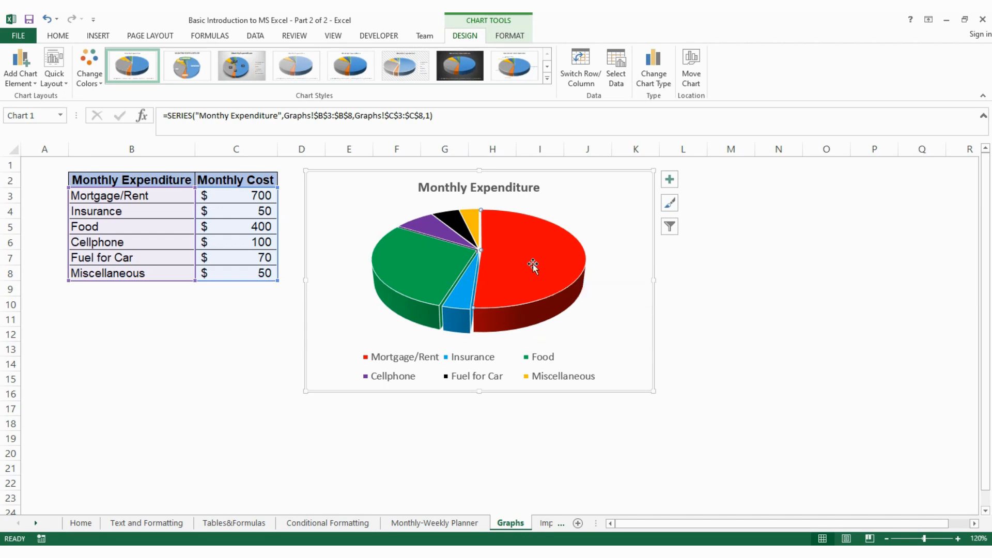
Change the Mortgage/Rent slice of the pie chart to a solid yellow fill and close the data point formatting
right_click(533, 266)
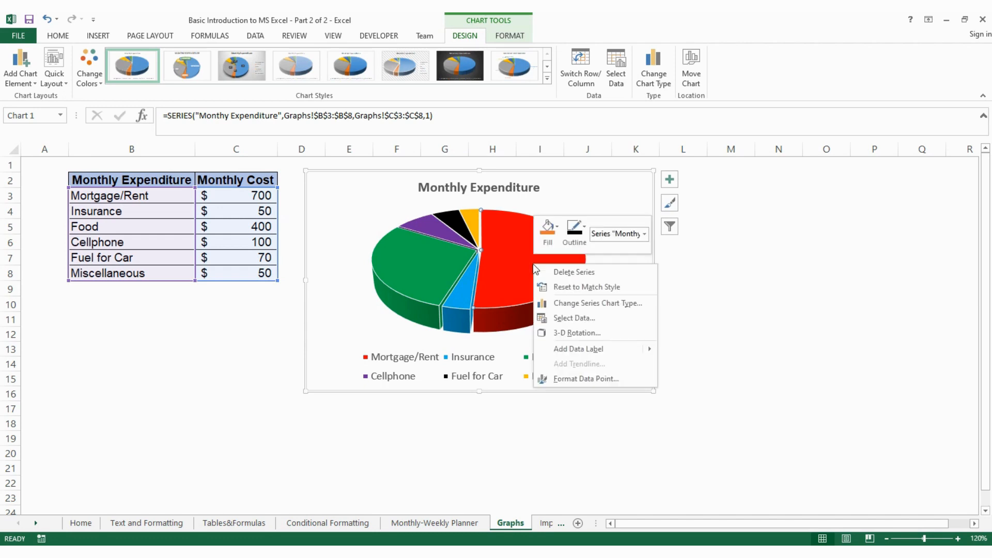
left_click(592, 379)
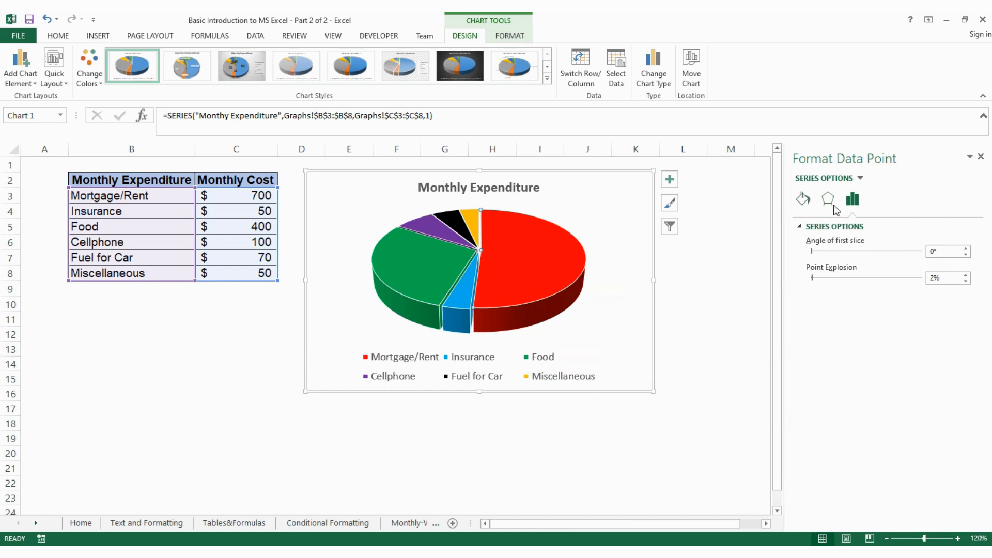
left_click(804, 200)
left_click(814, 228)
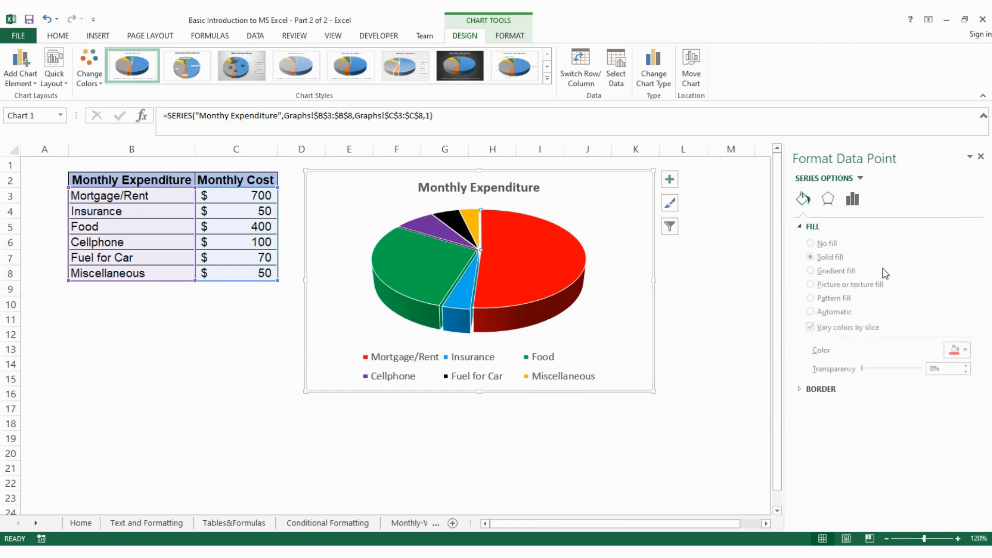
left_click(959, 352)
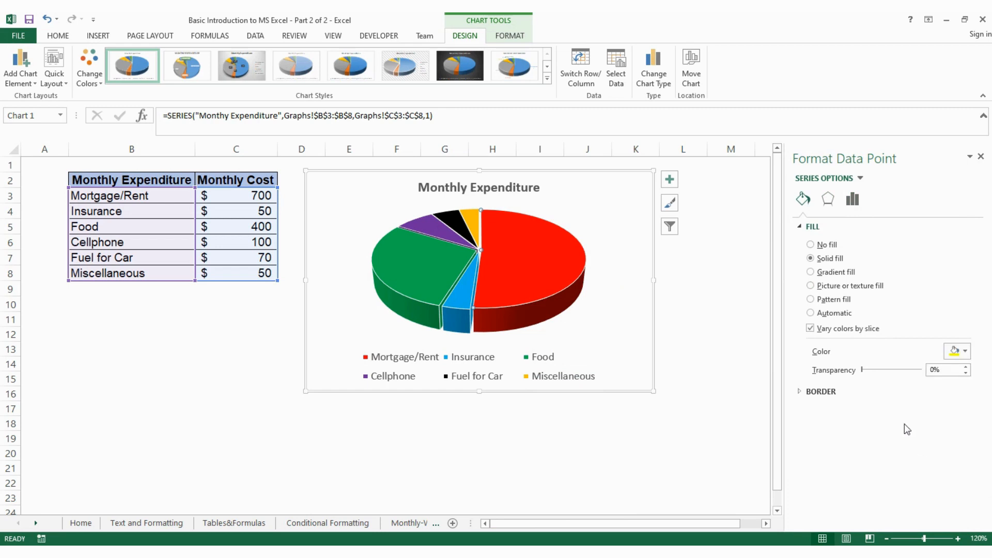
left_click(922, 449)
left_click(705, 308)
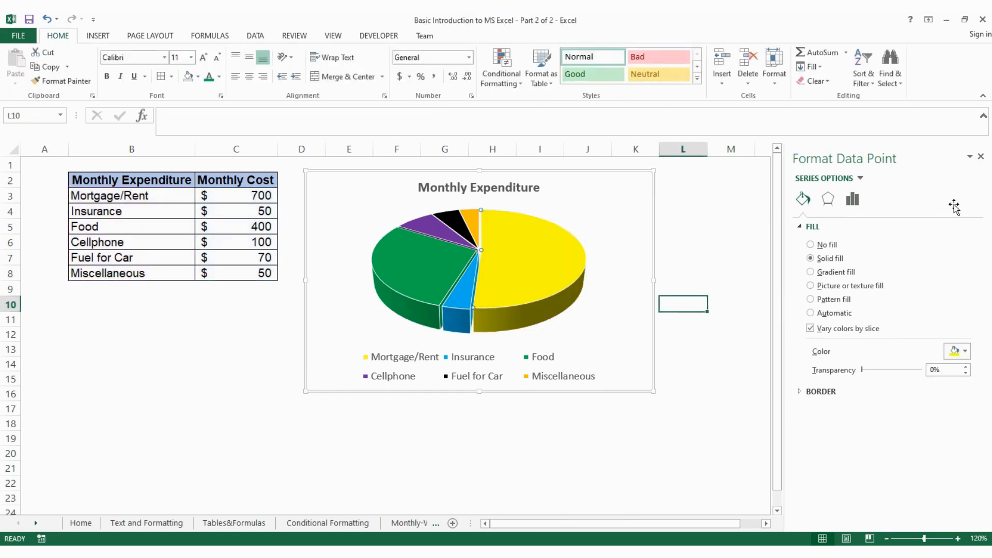
left_click(980, 156)
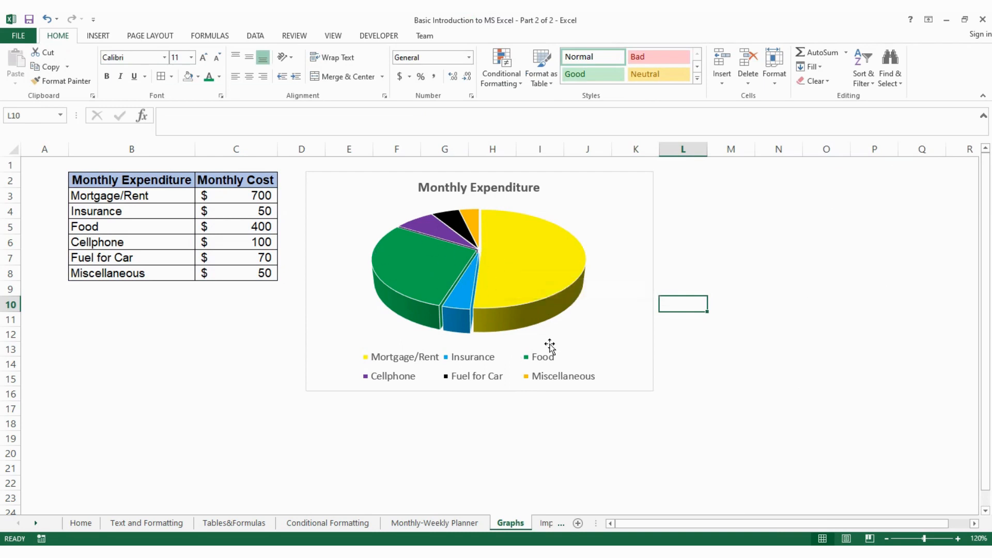
Format the pie chart's legend text in Arial, size 12
left_click(486, 368)
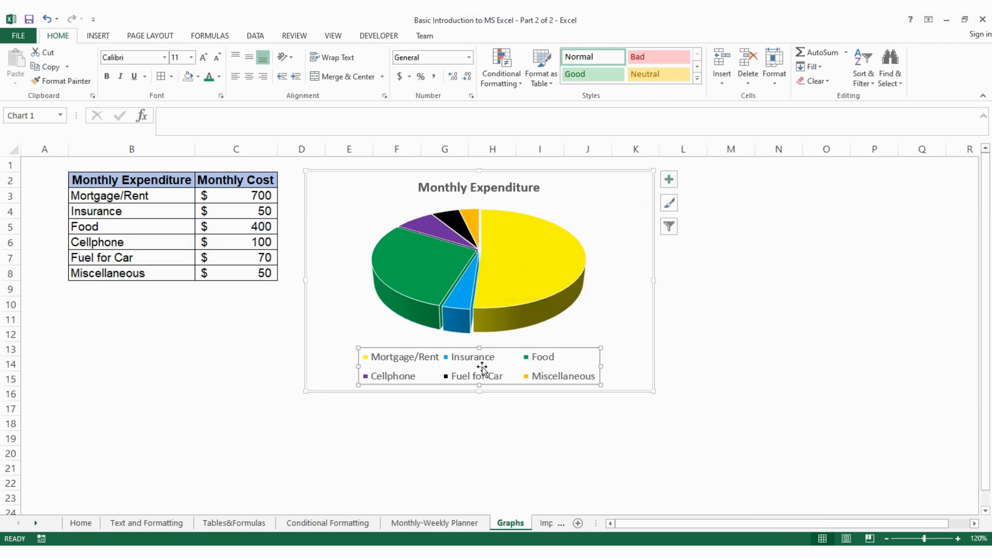
left_click(550, 364)
left_click(593, 415)
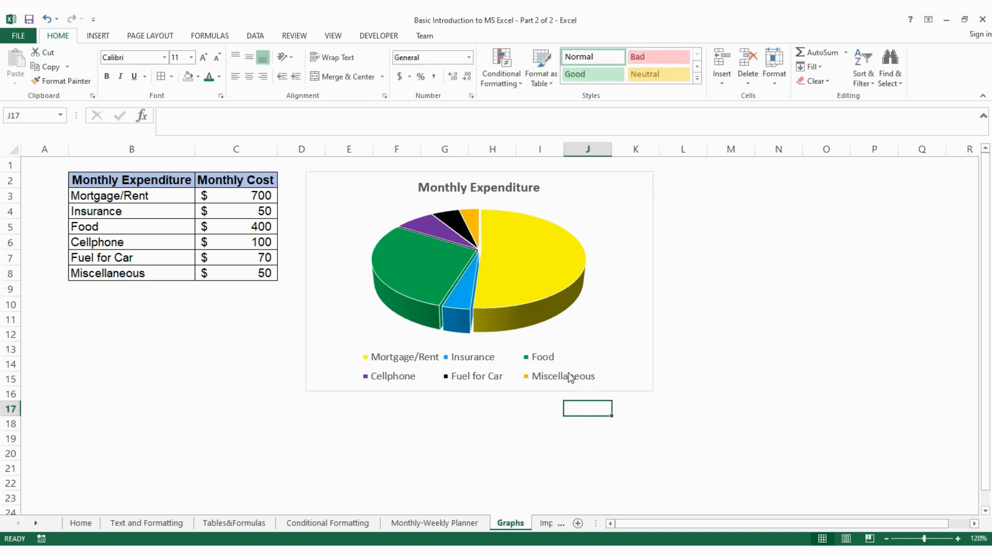
left_click(571, 367)
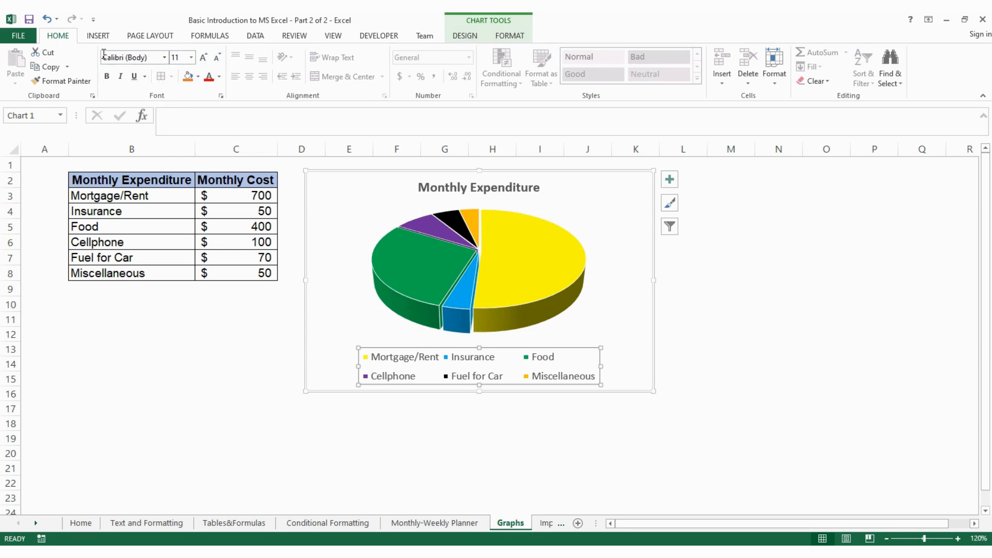
left_click(191, 57)
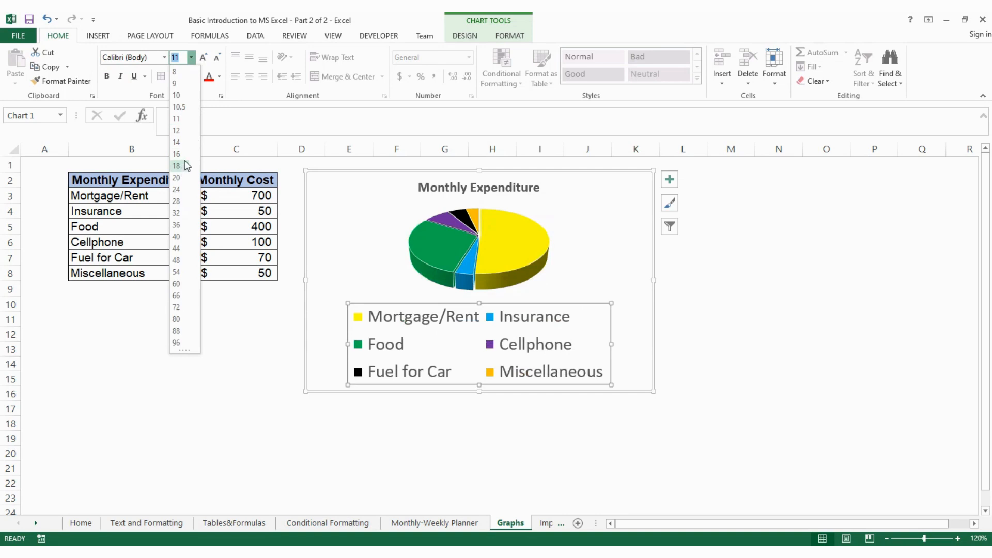
left_click(178, 130)
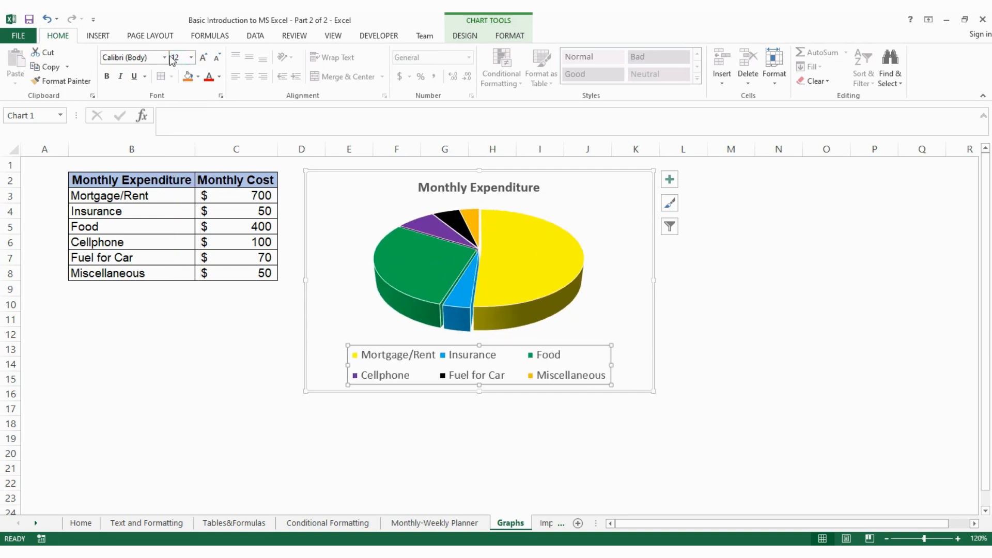
left_click(165, 56)
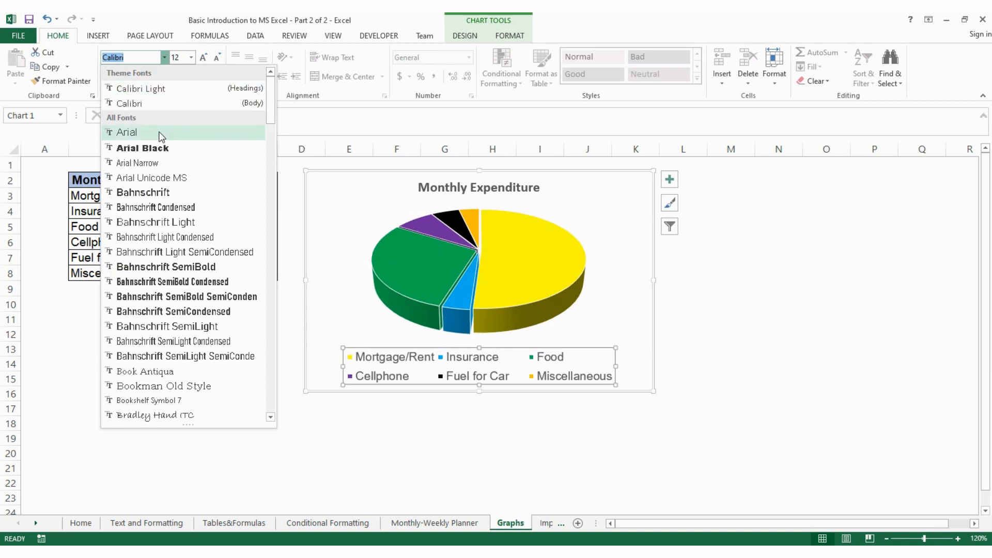
left_click(159, 132)
left_click(583, 422)
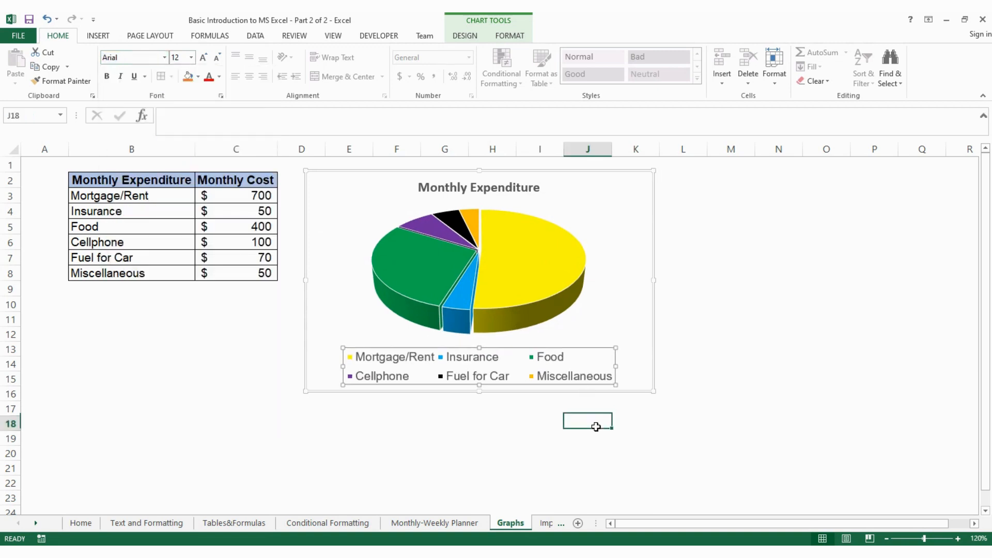
Enlarge the Monthly Expenditure title of the pie chart to font size 24 and deselect the chart
left_click(506, 186)
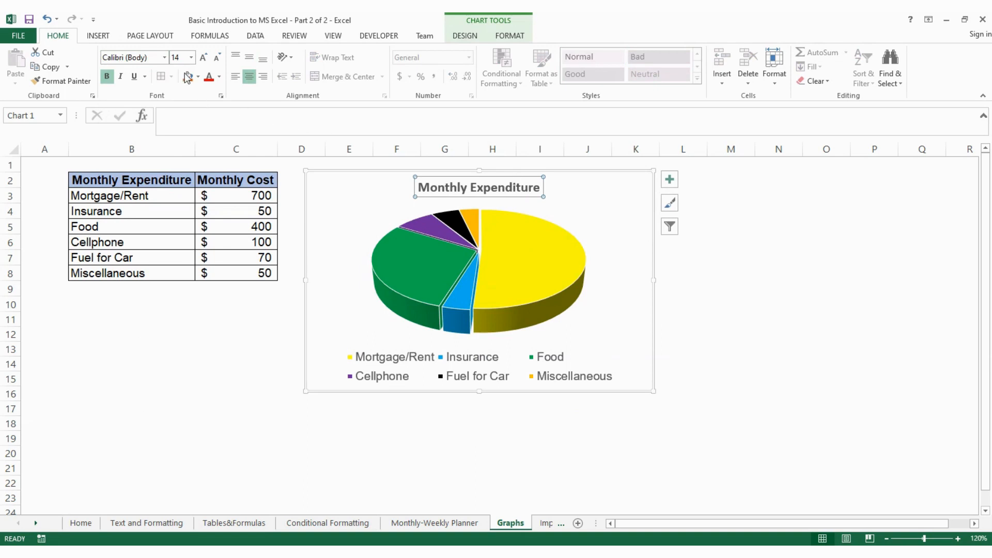
left_click(192, 57)
left_click(181, 194)
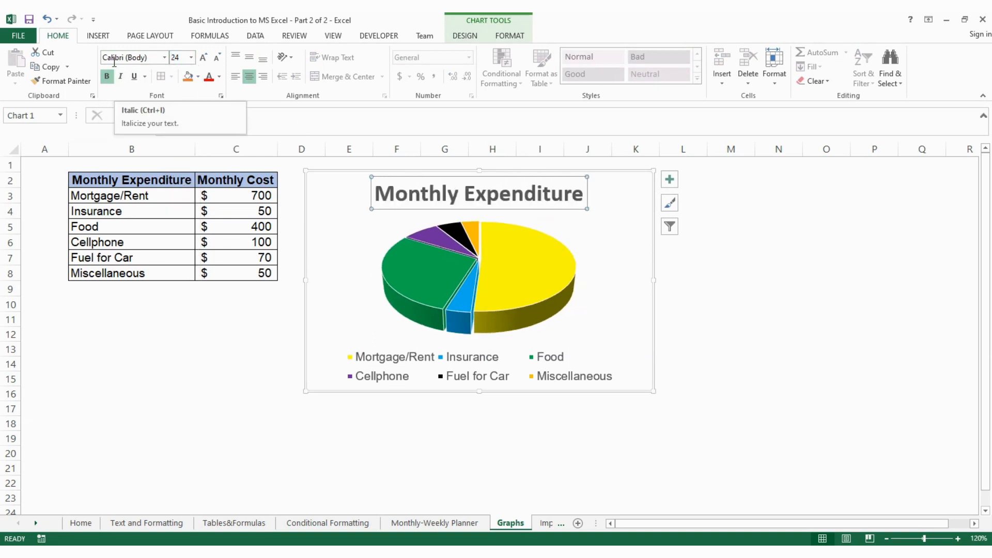
left_click(812, 367)
left_click(879, 277)
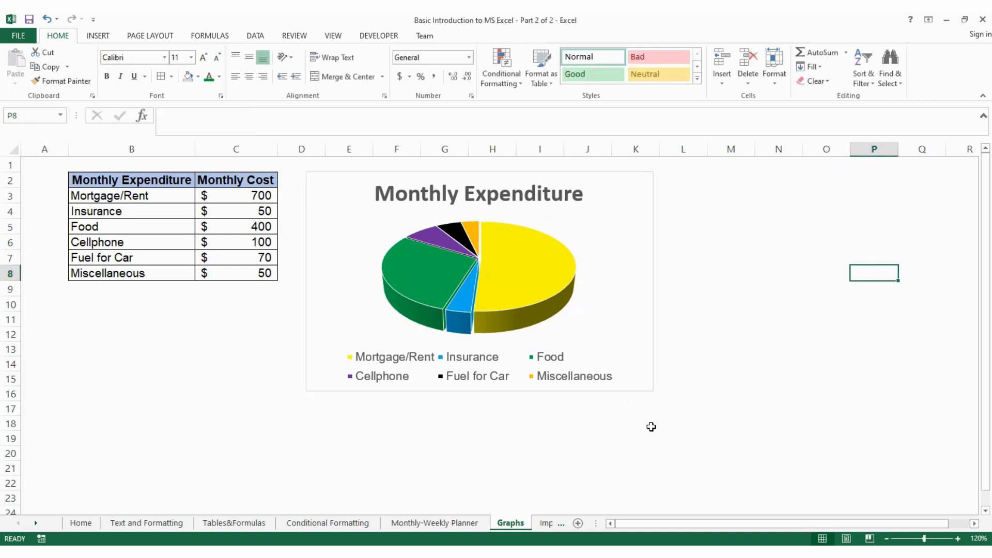
left_click(644, 435)
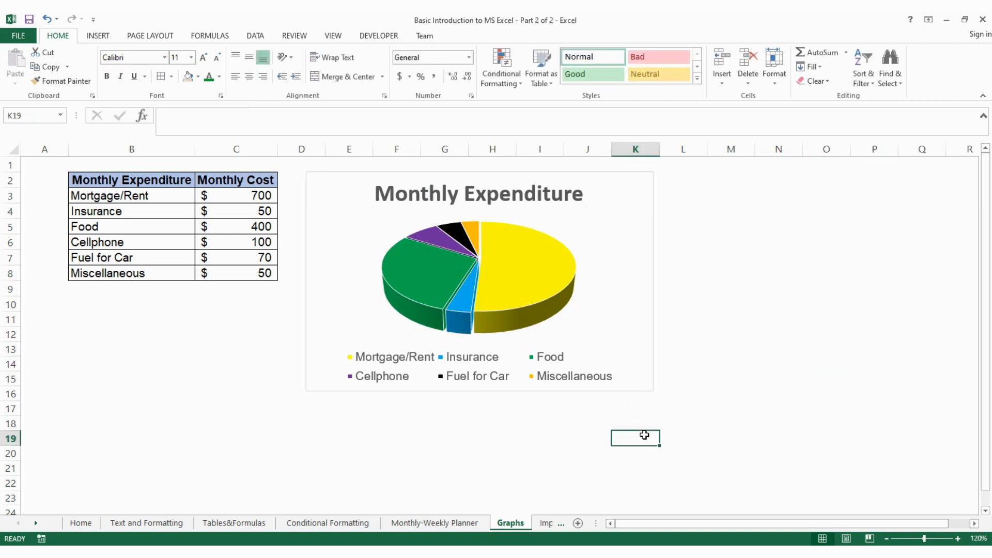
Go to the Import Data sheet and examine its table of daily Apples, Oranges and Grapefruit amounts
left_click(545, 523)
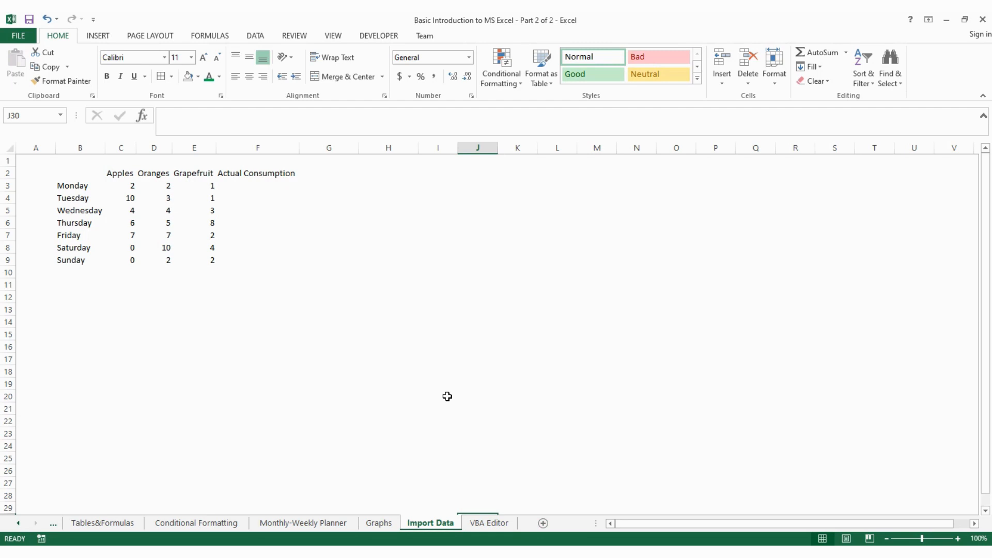
left_click_drag(83, 185, 308, 302)
left_click(296, 336)
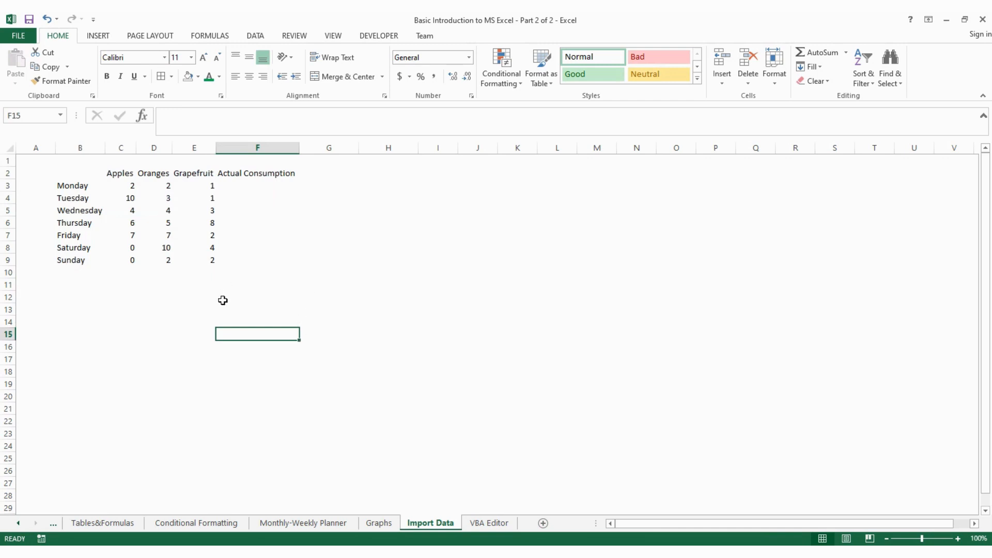
View the text file import dialog with cell B12 as the destination, and close it without importing anything
left_click(89, 299)
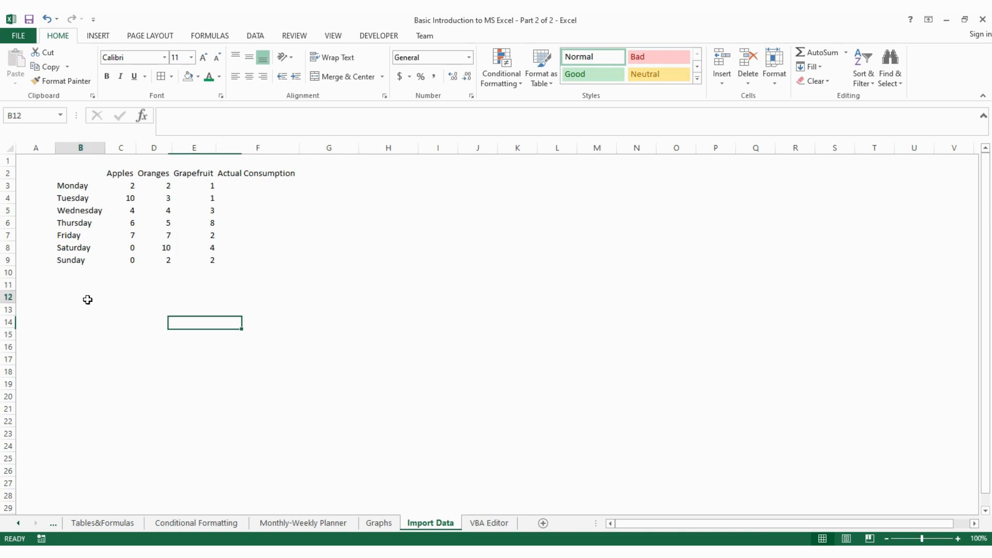
left_click(256, 35)
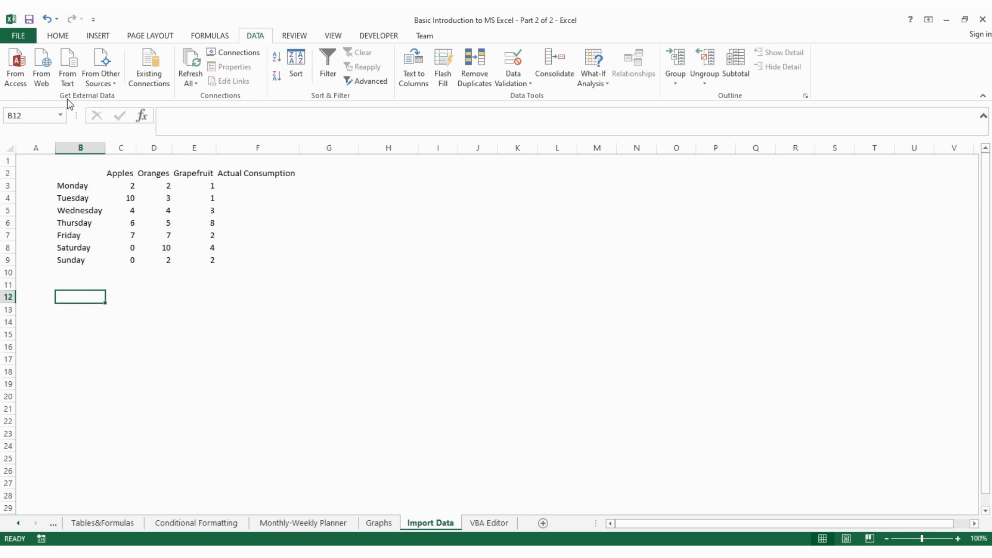
left_click(75, 66)
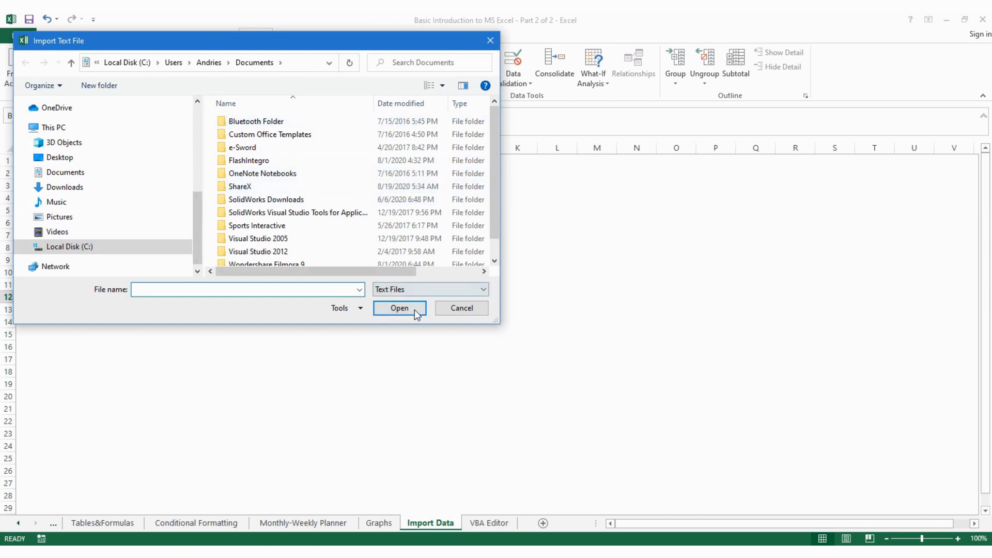
left_click(440, 309)
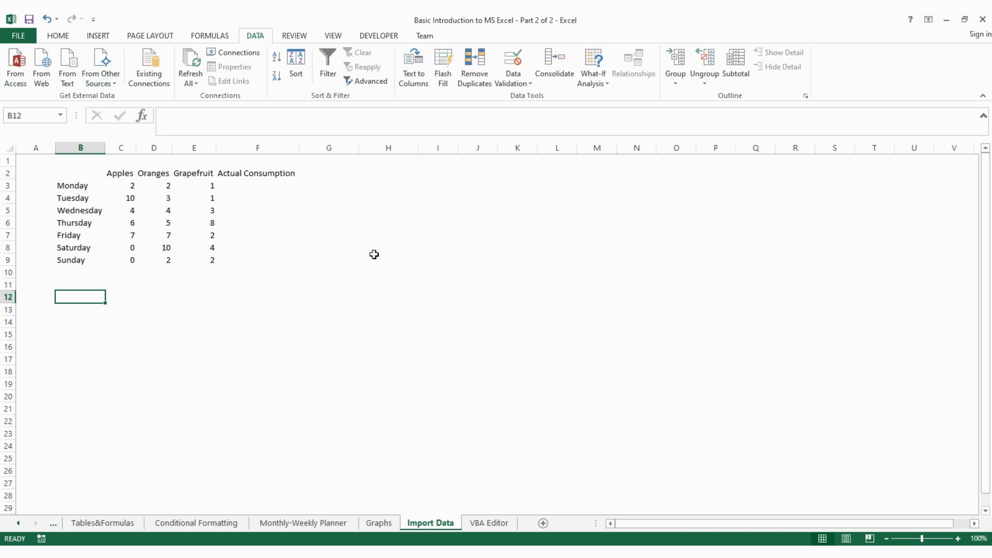
Go to the VBA Editor sheet and make sure Developer is enabled among the main tabs in the ribbon customization options
left_click(471, 524)
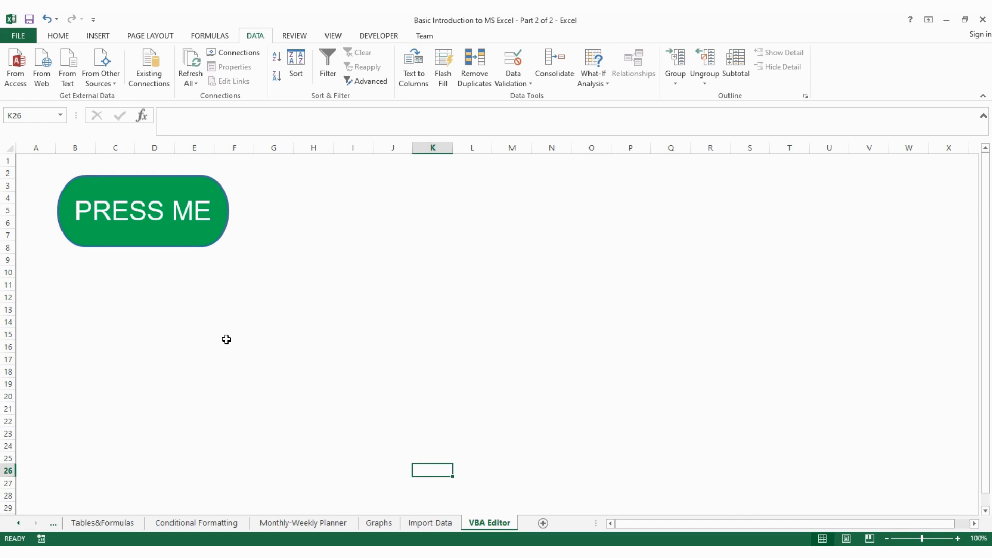
left_click(24, 33)
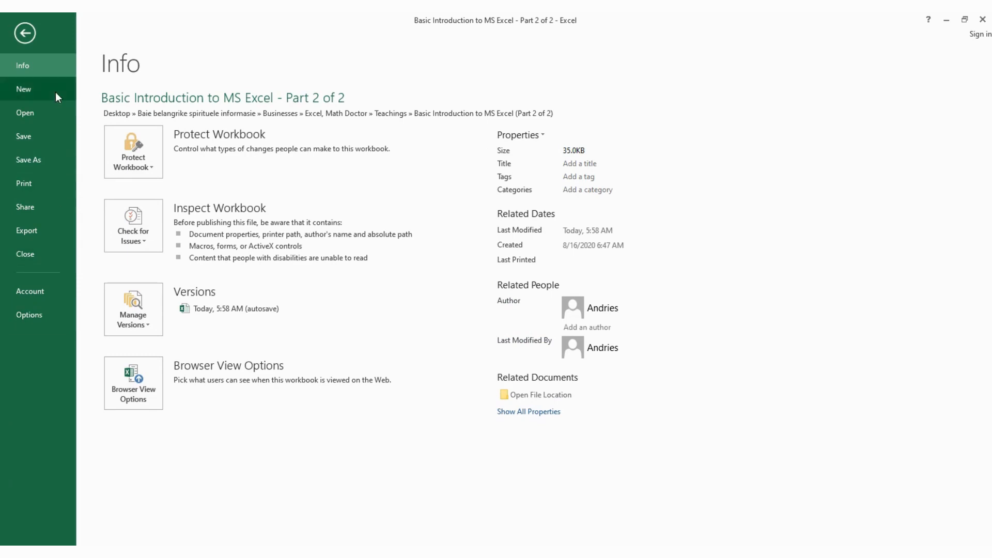
left_click(30, 321)
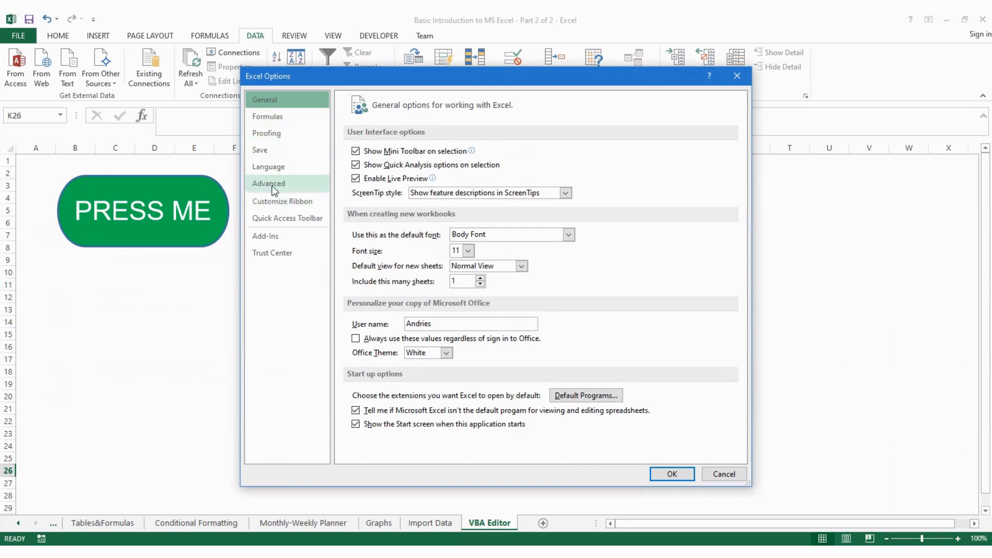
left_click(282, 203)
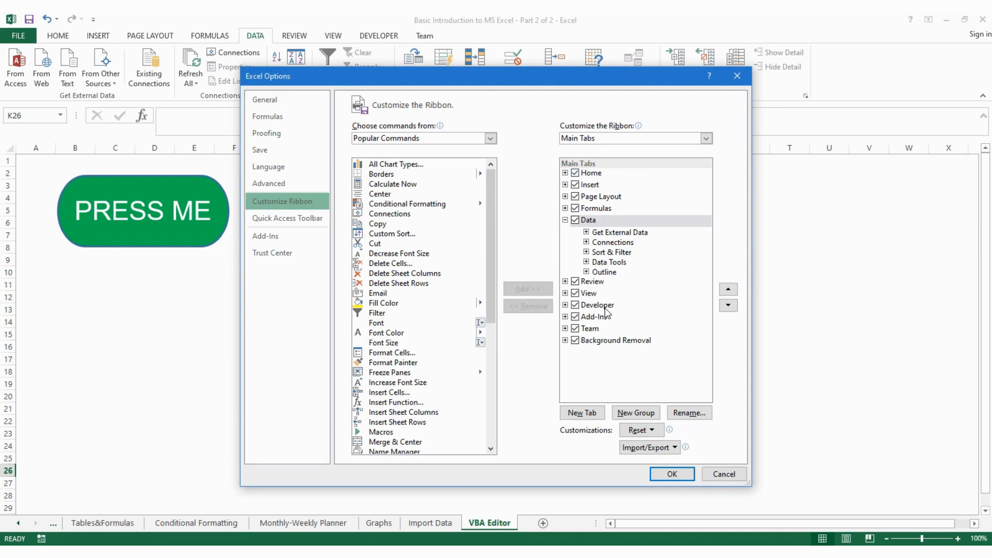
left_click(576, 306)
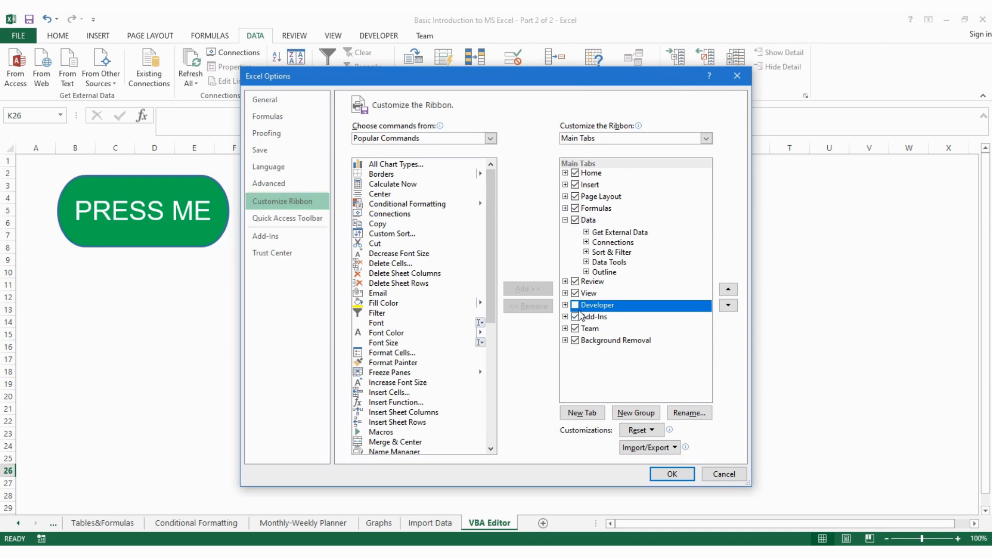
left_click(576, 306)
left_click(576, 306)
left_click(663, 477)
left_click(524, 262)
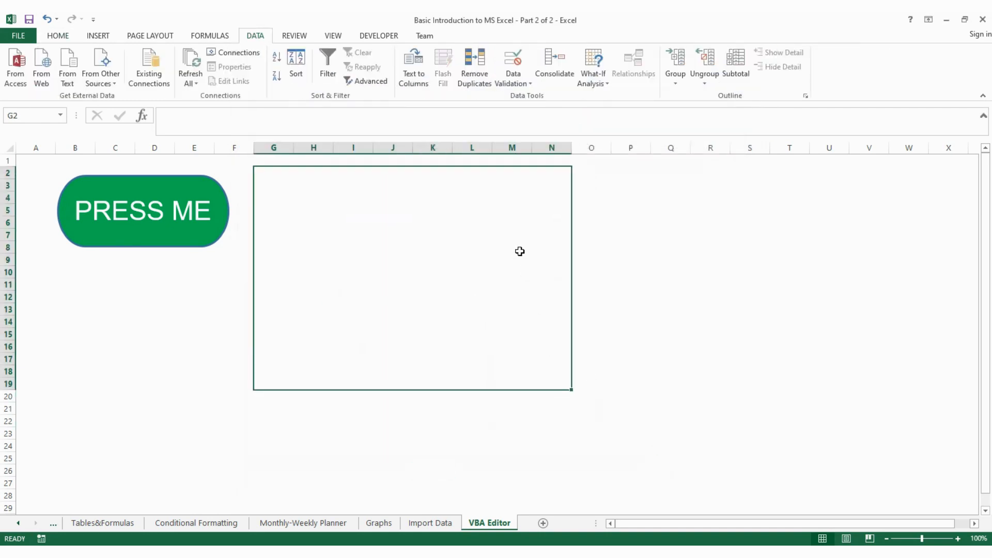
Open the VBA code view of the sheet and examine the project's worksheets, ThisWorkbook and Module1 with their properties
left_click(388, 38)
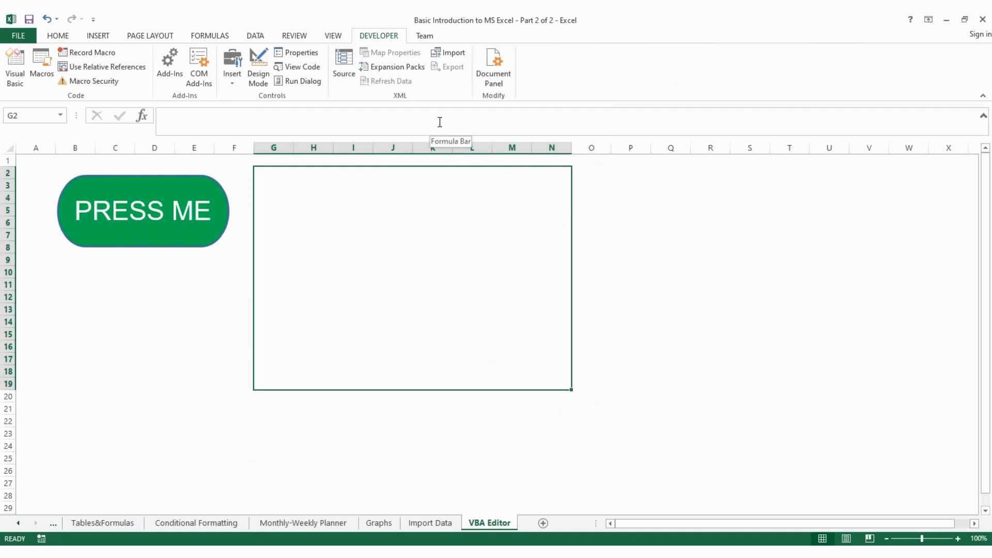
left_click(314, 69)
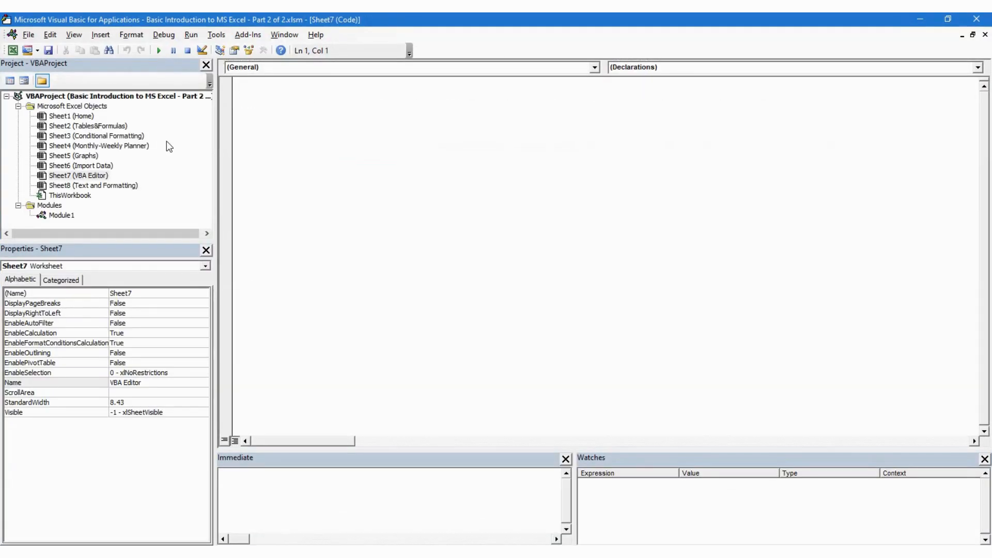
left_click(71, 117)
left_click(71, 127)
left_click(71, 147)
left_click(71, 167)
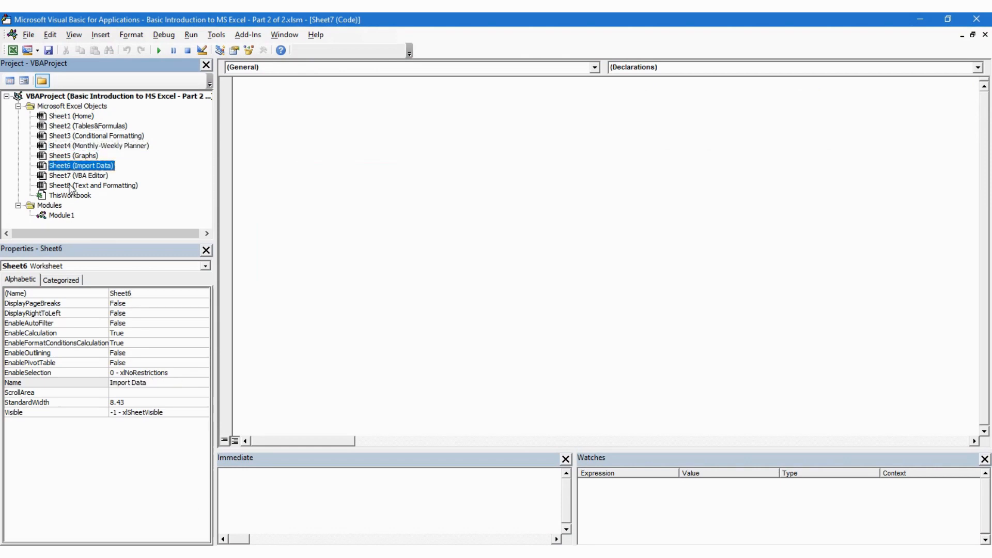
left_click(71, 186)
left_click(70, 196)
left_click(64, 216)
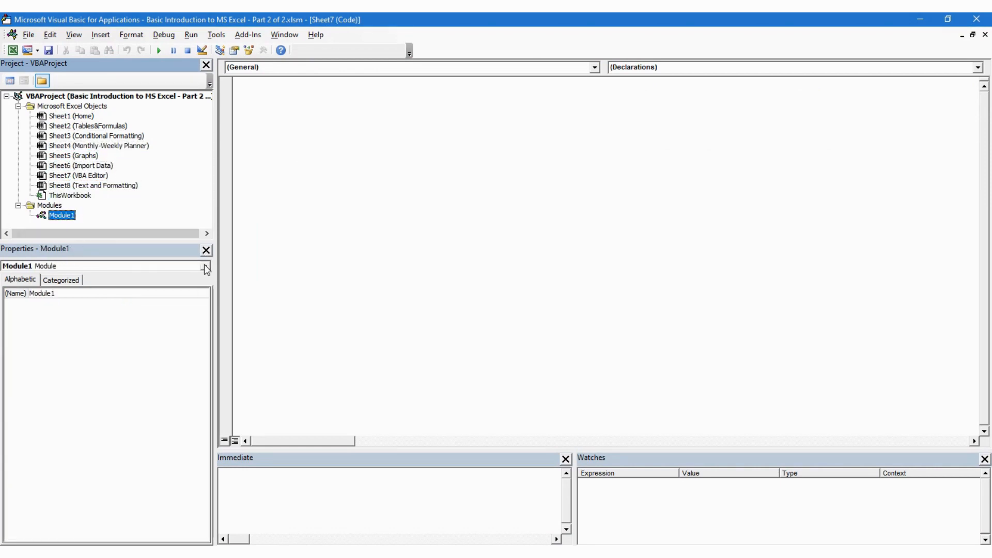
Switch back to the Excel workbook and run the macro of the green PRESS ME shape on the VBA Editor sheet
mouse_move(289, 553)
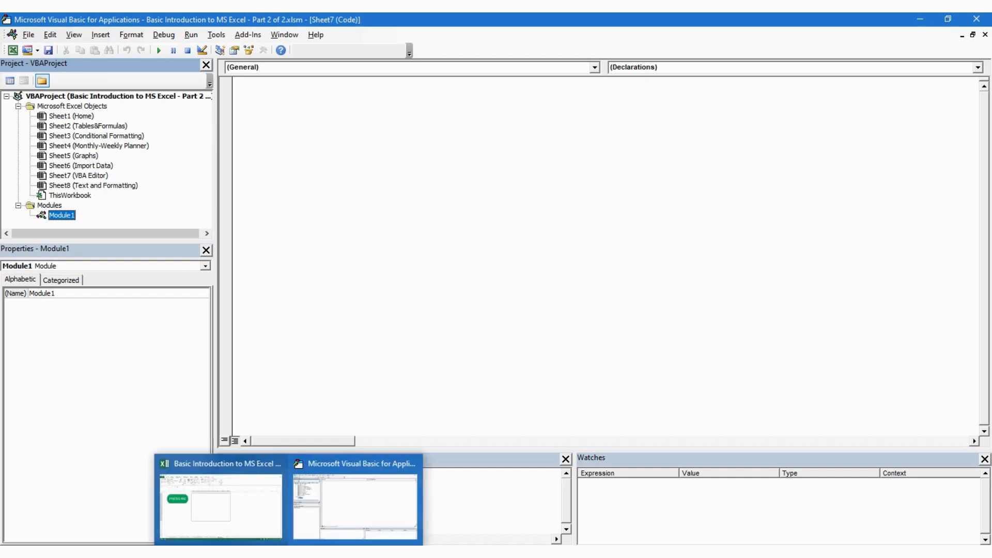
left_click(221, 504)
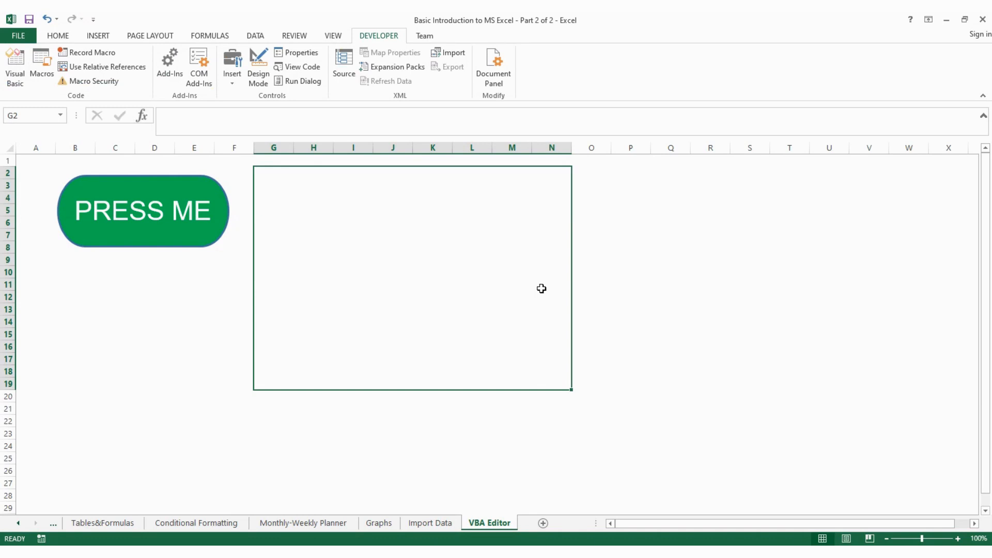
left_click(642, 362)
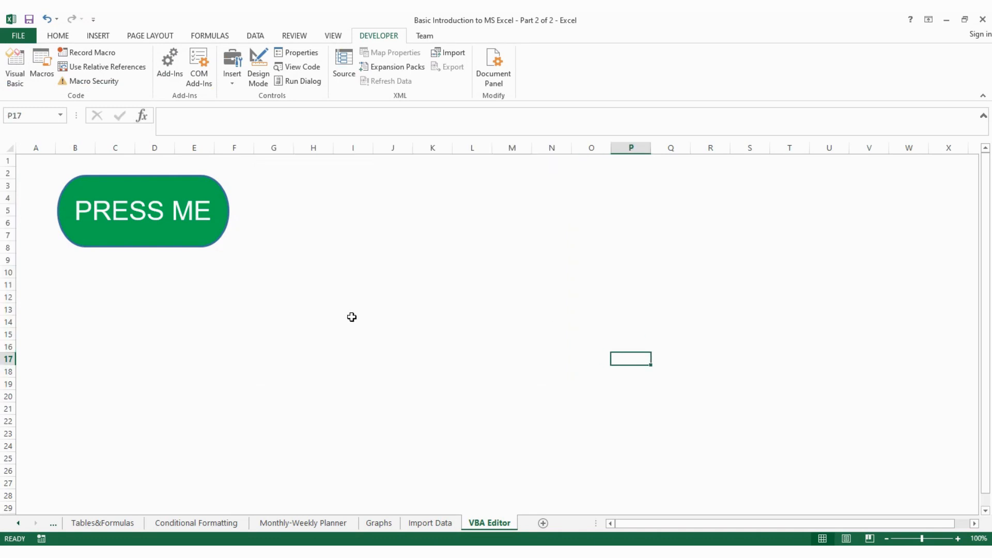
left_click(216, 230)
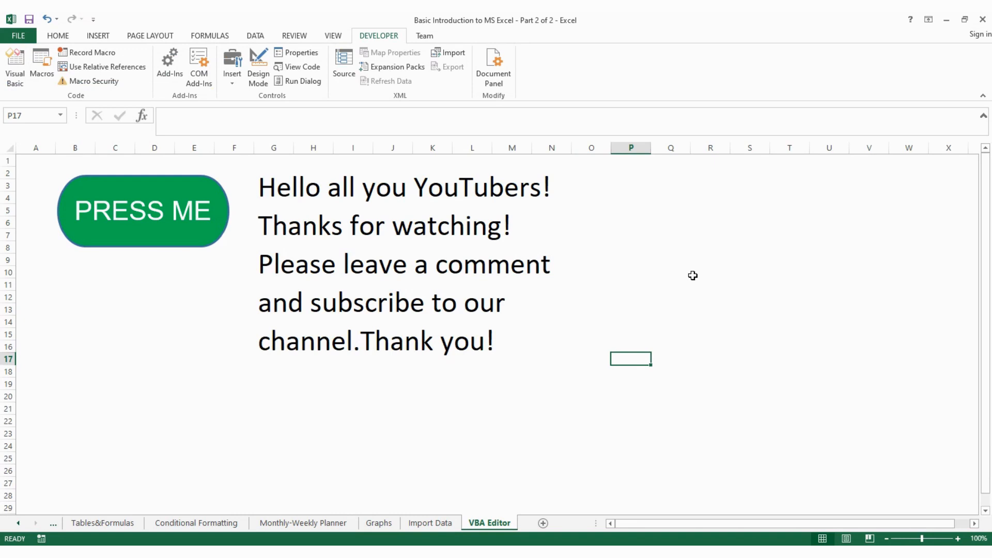